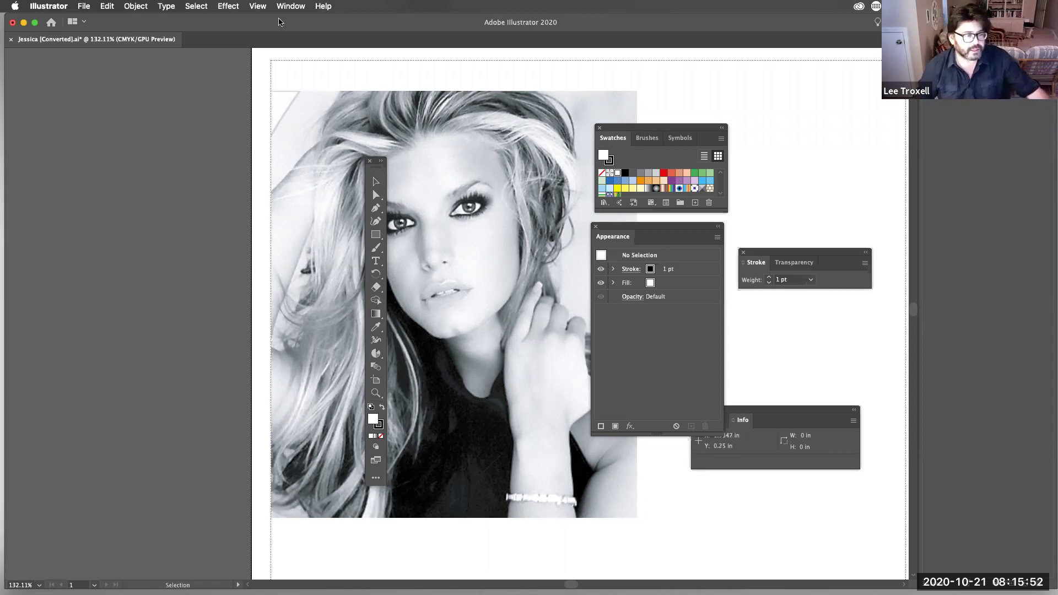
- Switch Illustrator to the Tracing workspace and close the floating Swatches panel
{"action": "left_click", "coordinate": [291, 6]}
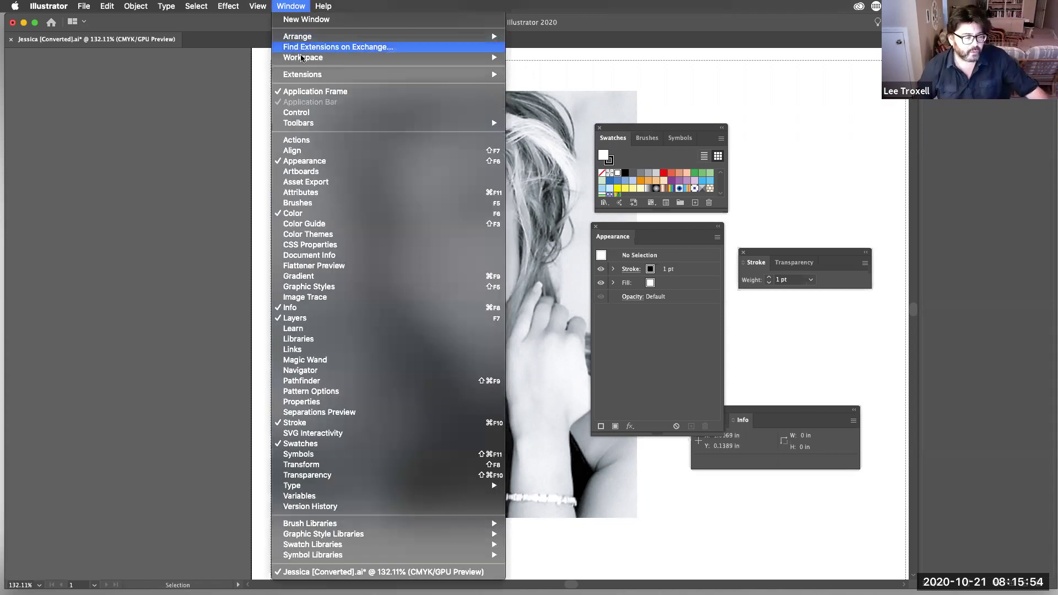
{"action": "mouse_move", "coordinate": [494, 58]}
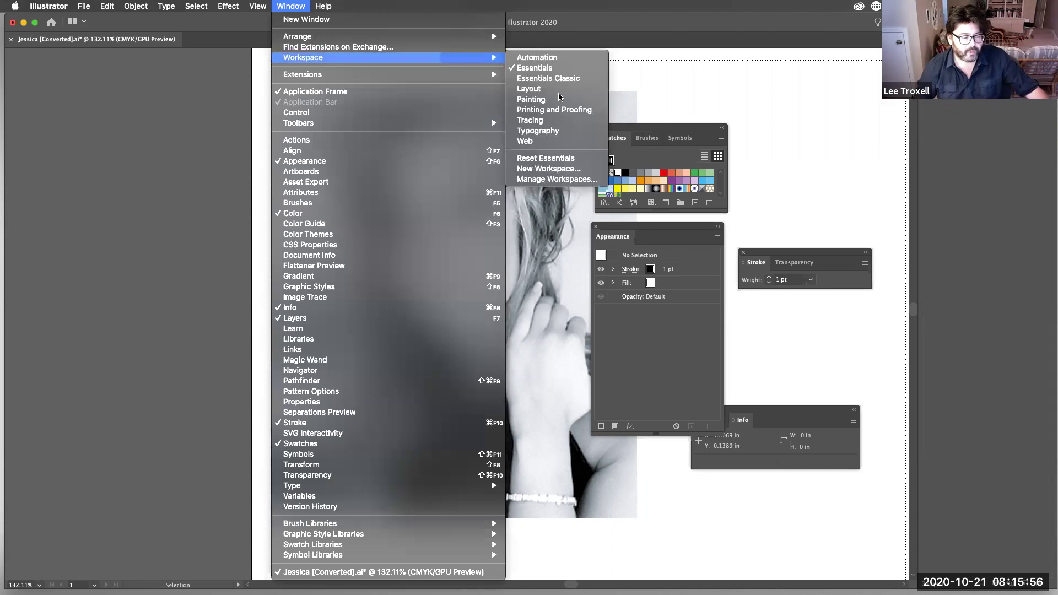
{"action": "left_click", "coordinate": [565, 122]}
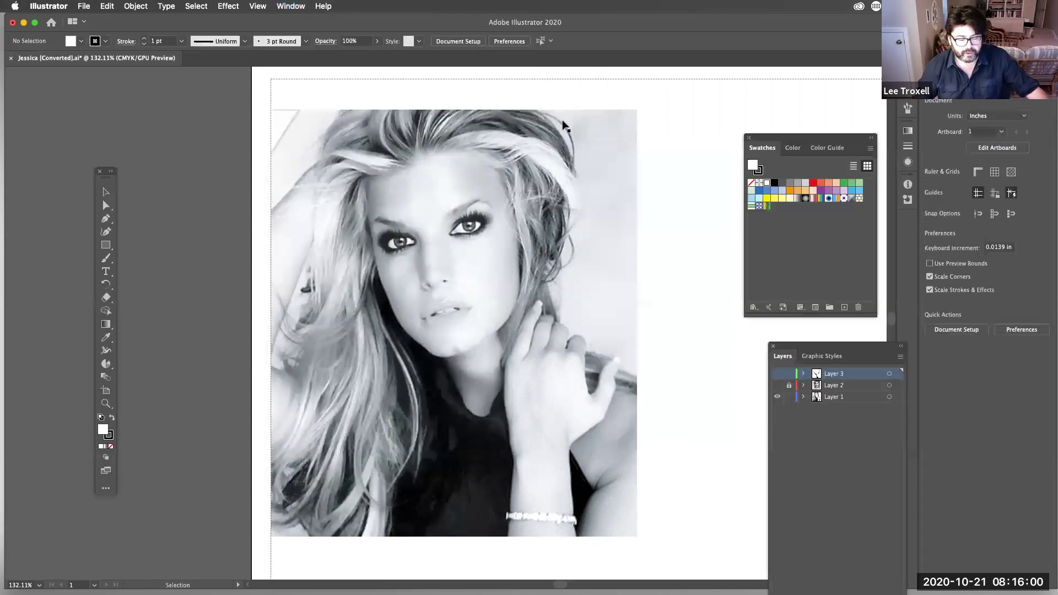
{"action": "left_click", "coordinate": [749, 137]}
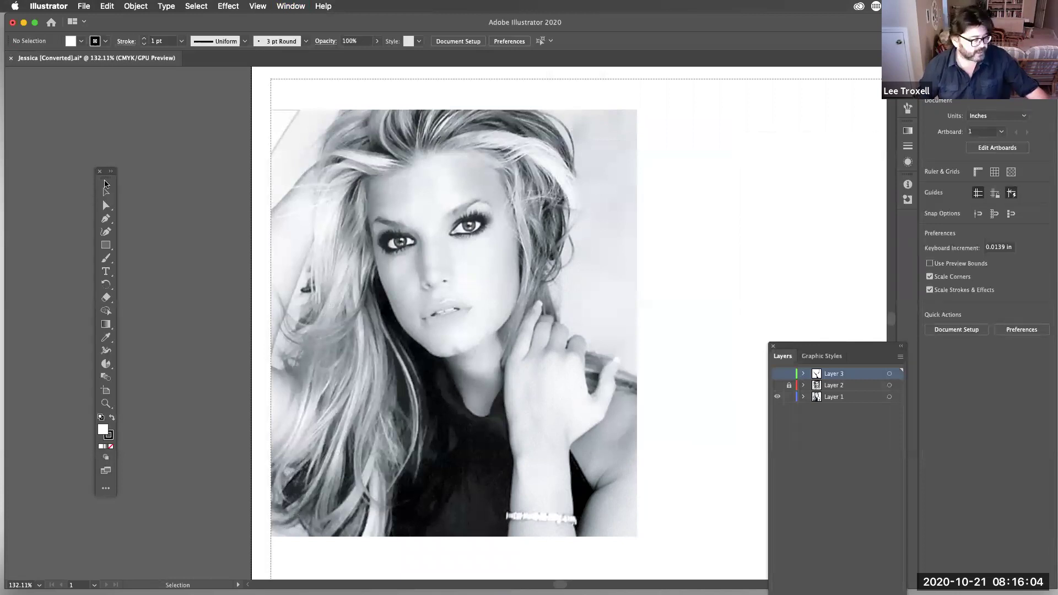
- Move the Tools panel closer to the photo and lock Layer 2
{"action": "left_click_drag", "start_coordinate": [114, 183], "coordinate": [238, 170]}
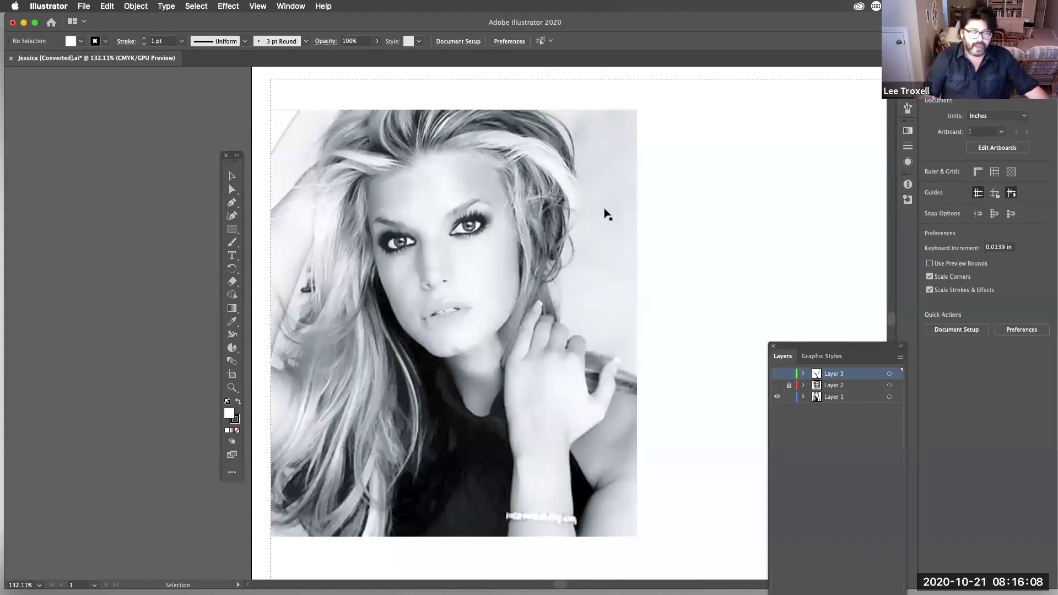
{"action": "left_click", "coordinate": [788, 384]}
- Make Layer 1 a template layer with Dim Images enabled
{"action": "double_click", "coordinate": [834, 397]}
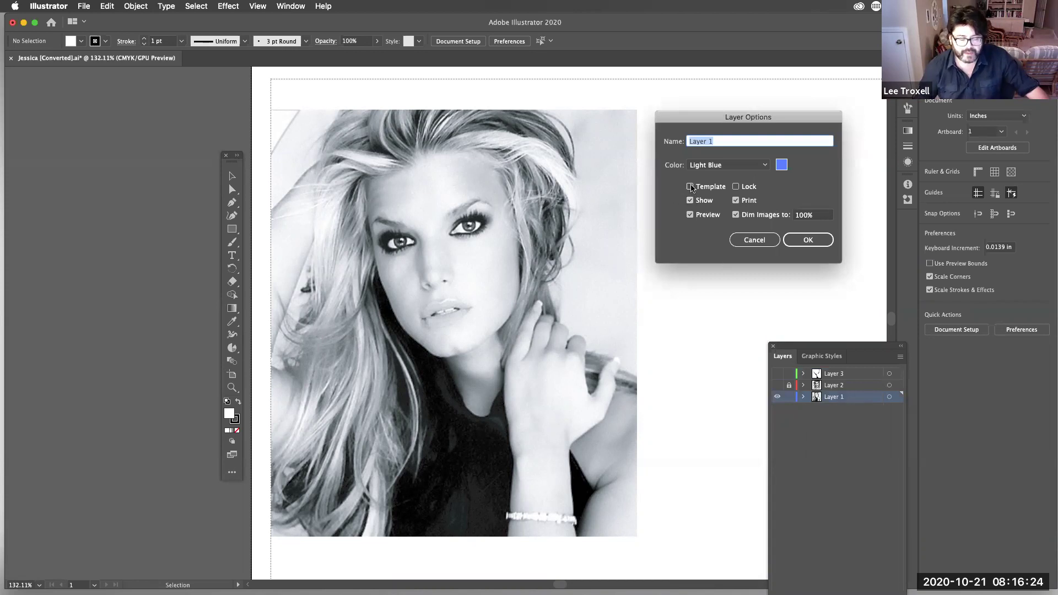
{"action": "left_click", "coordinate": [690, 186]}
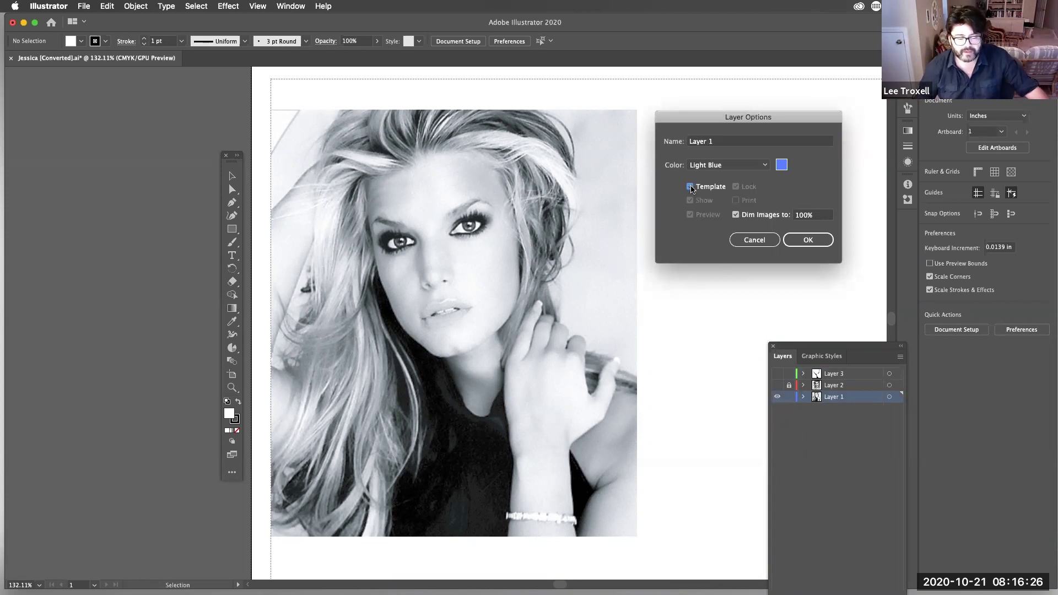
{"action": "left_click", "coordinate": [737, 216]}
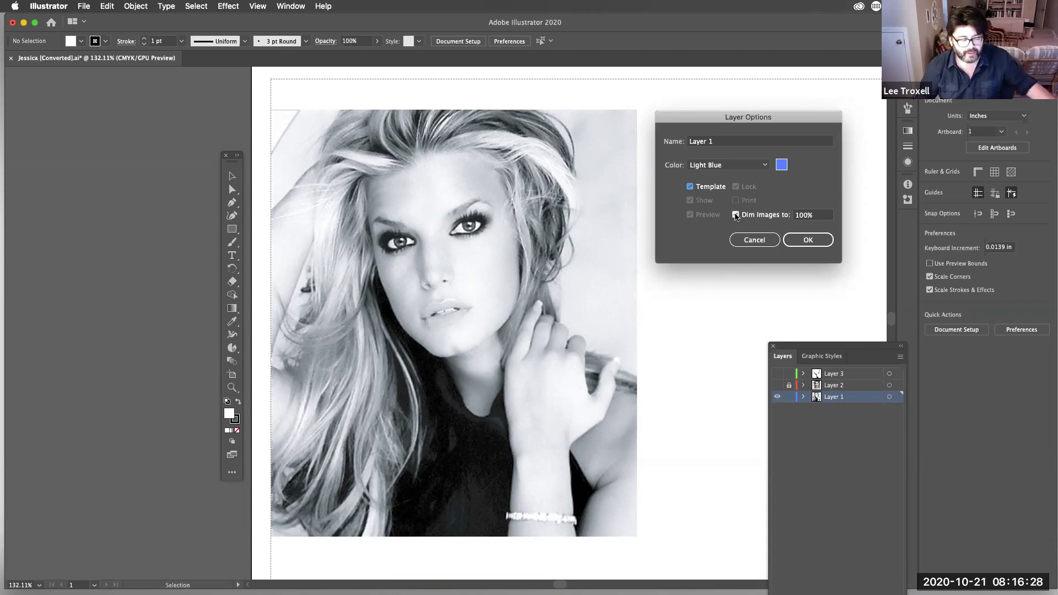
{"action": "left_click", "coordinate": [736, 215]}
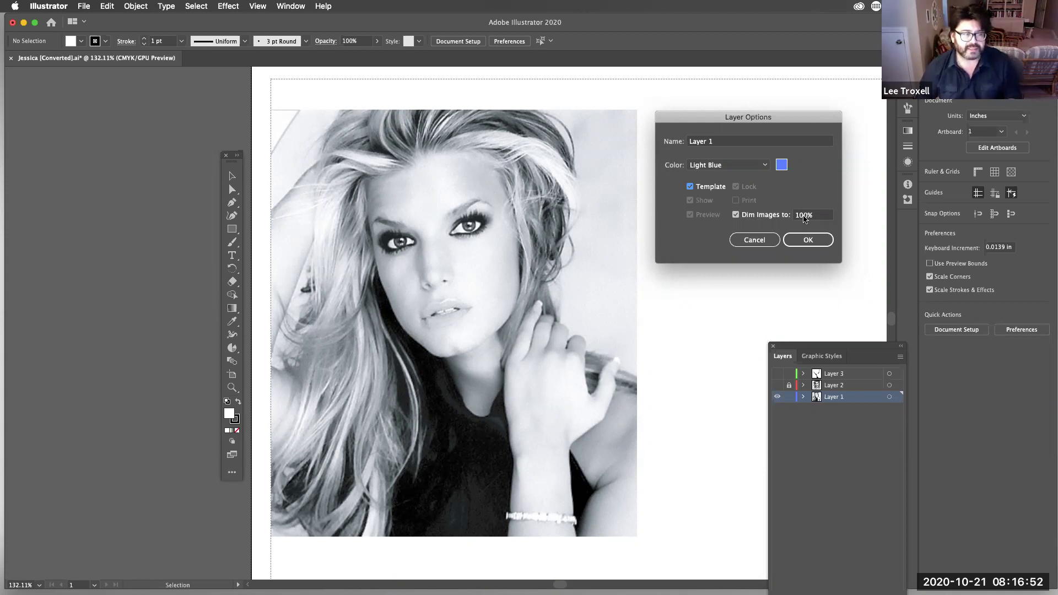
{"action": "left_click", "coordinate": [808, 241]}
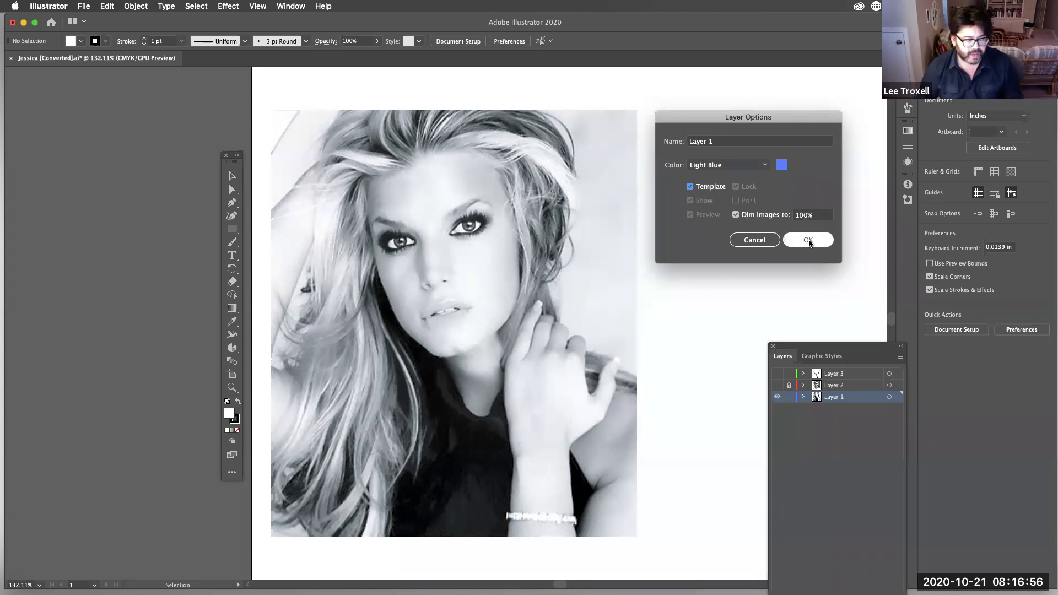
{"action": "left_click", "coordinate": [808, 240]}
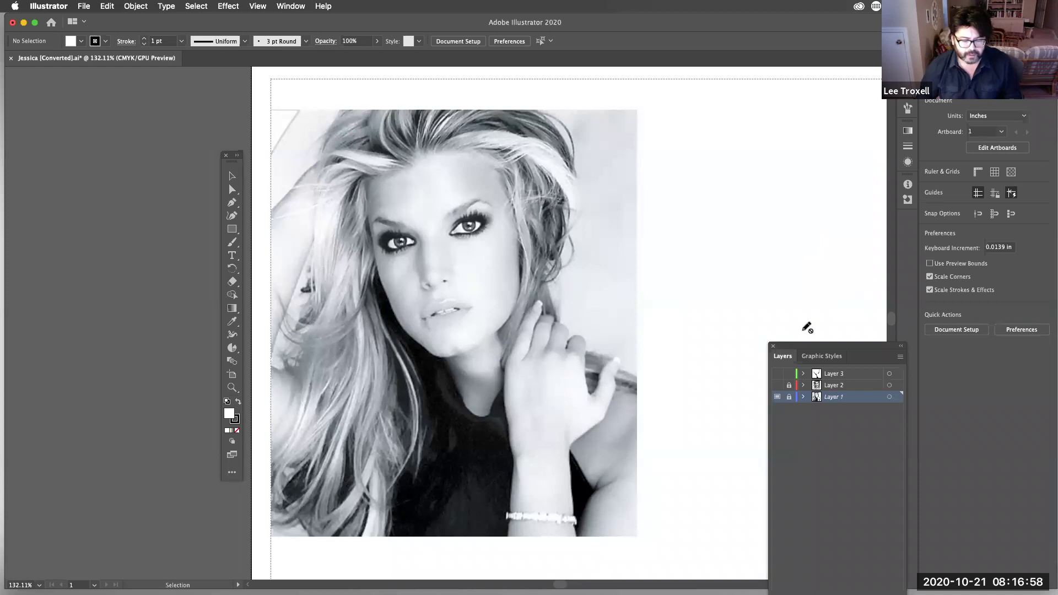
{"action": "left_click", "coordinate": [777, 385]}
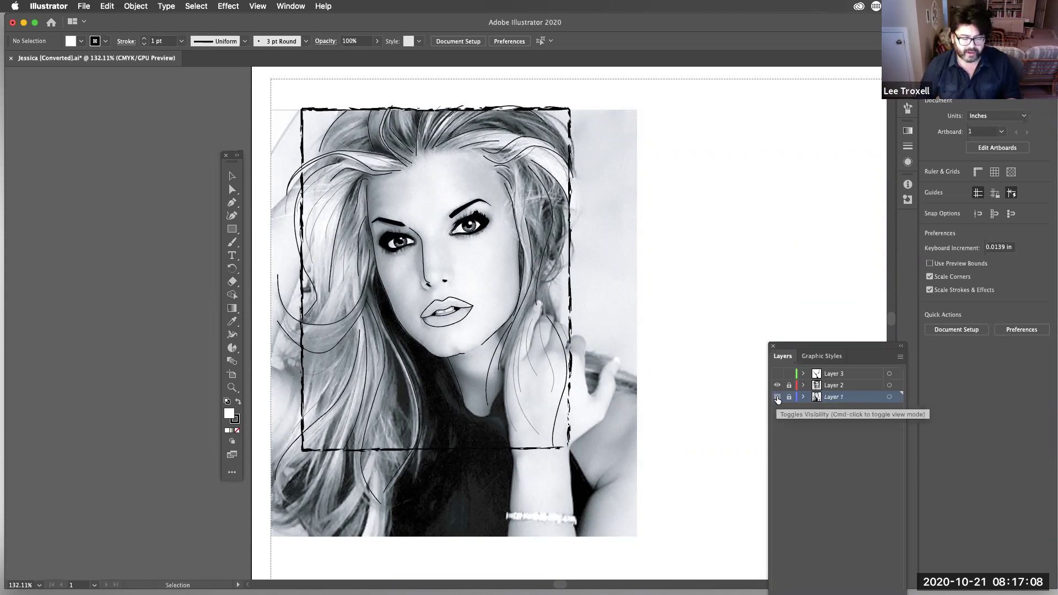
{"action": "left_click", "coordinate": [777, 398]}
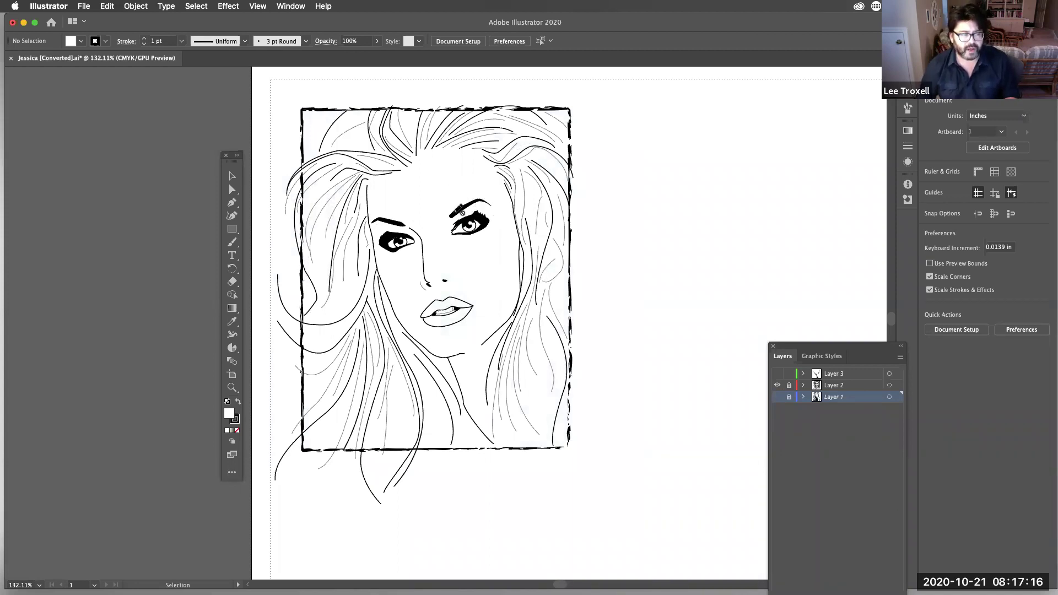
{"action": "left_click", "coordinate": [777, 375]}
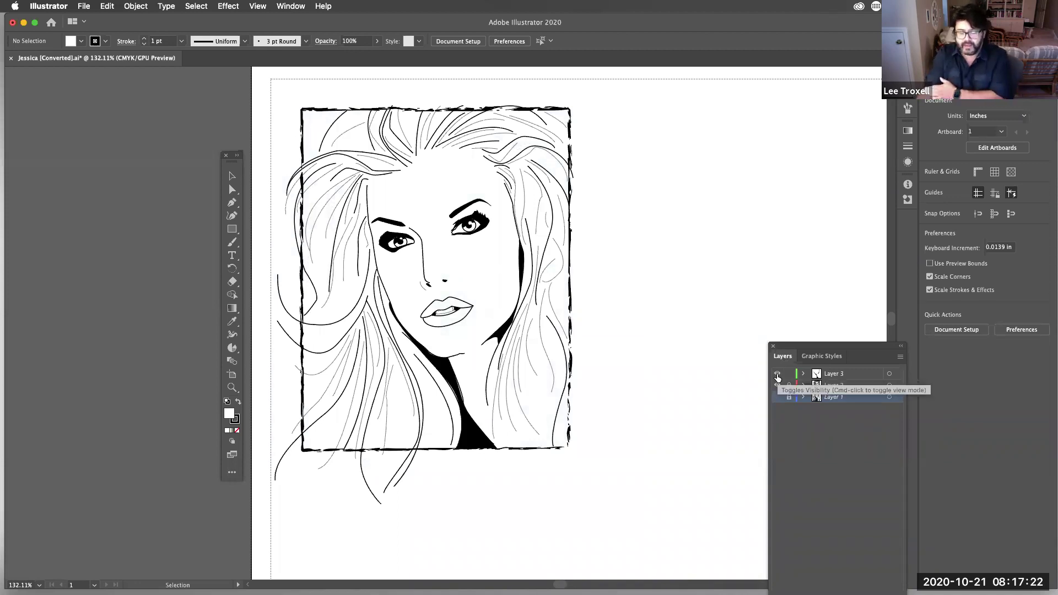
{"action": "left_click", "coordinate": [777, 374]}
{"action": "left_click", "coordinate": [777, 386]}
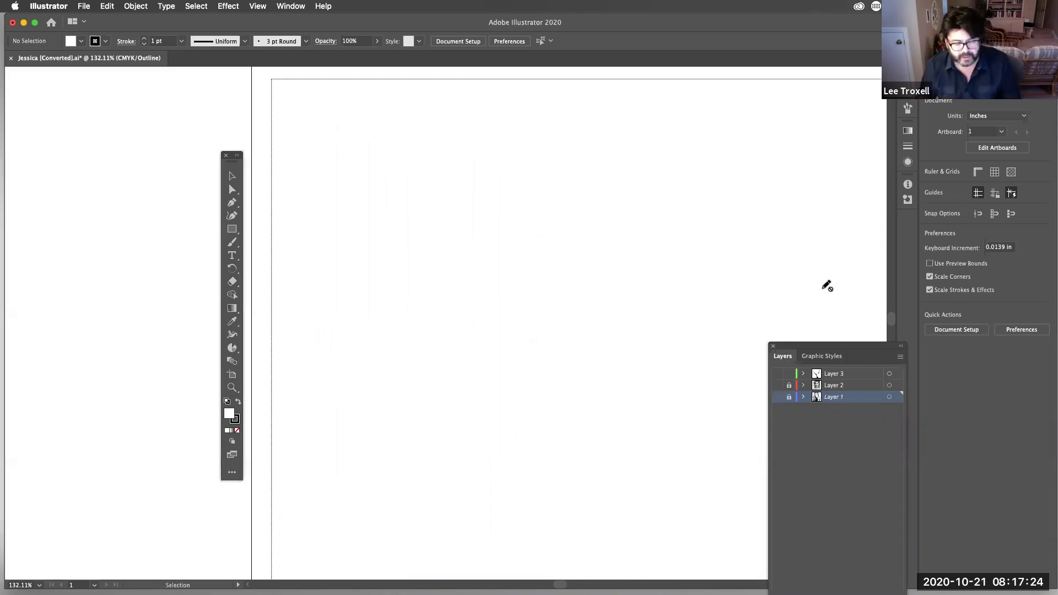
{"action": "key", "text": "super+y"}
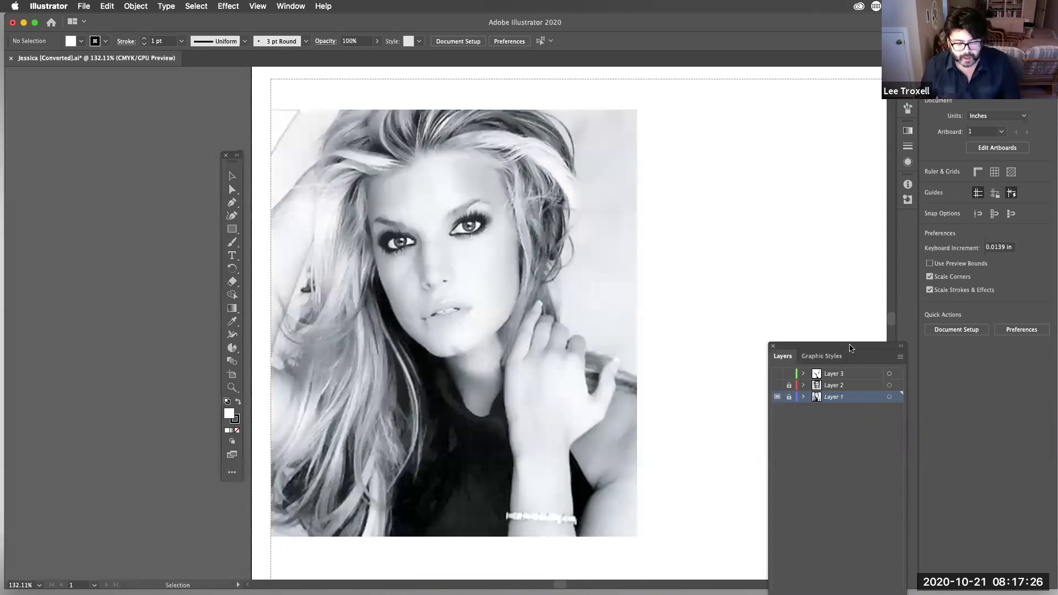
{"action": "left_click_drag", "start_coordinate": [853, 351], "coordinate": [840, 309]}
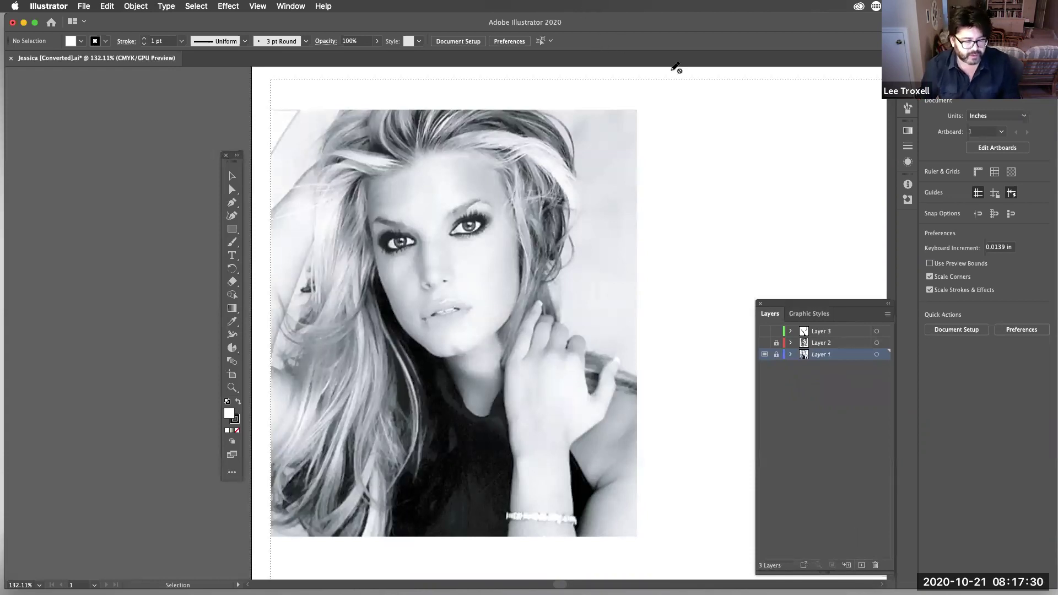
- Add a new Layer 4 for tracing, then try a Paintbrush stroke and undo it
{"action": "left_click", "coordinate": [862, 565]}
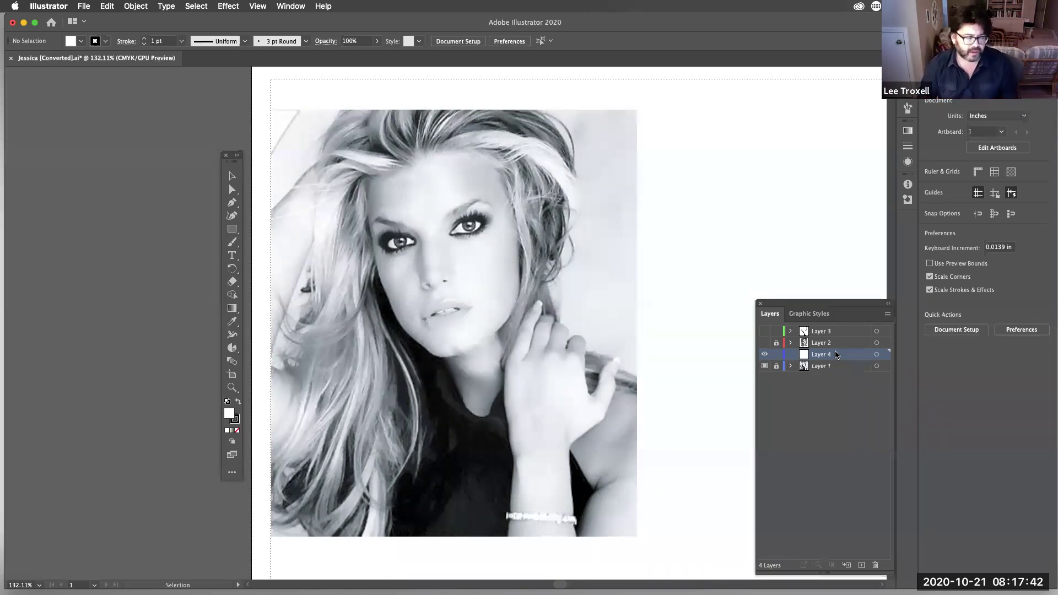
{"action": "left_click", "coordinate": [232, 242]}
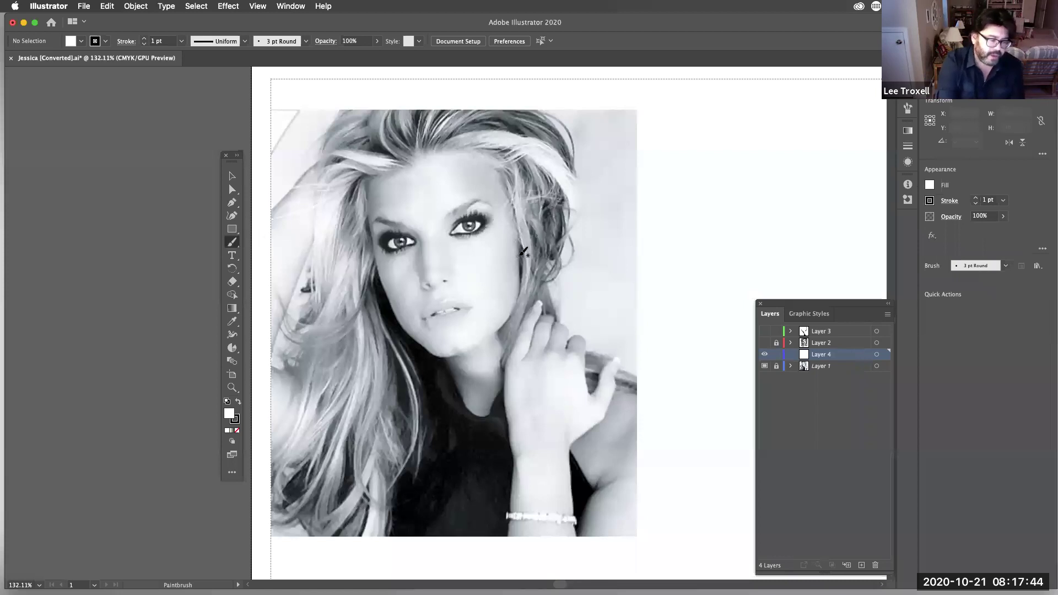
{"action": "mouse_move", "coordinate": [367, 178]}
{"action": "left_mouse_down"}
{"action": "mouse_move", "coordinate": [391, 304]}
{"action": "mouse_move", "coordinate": [433, 352]}
{"action": "mouse_move", "coordinate": [475, 351]}
{"action": "mouse_move", "coordinate": [522, 234]}
{"action": "left_mouse_up"}
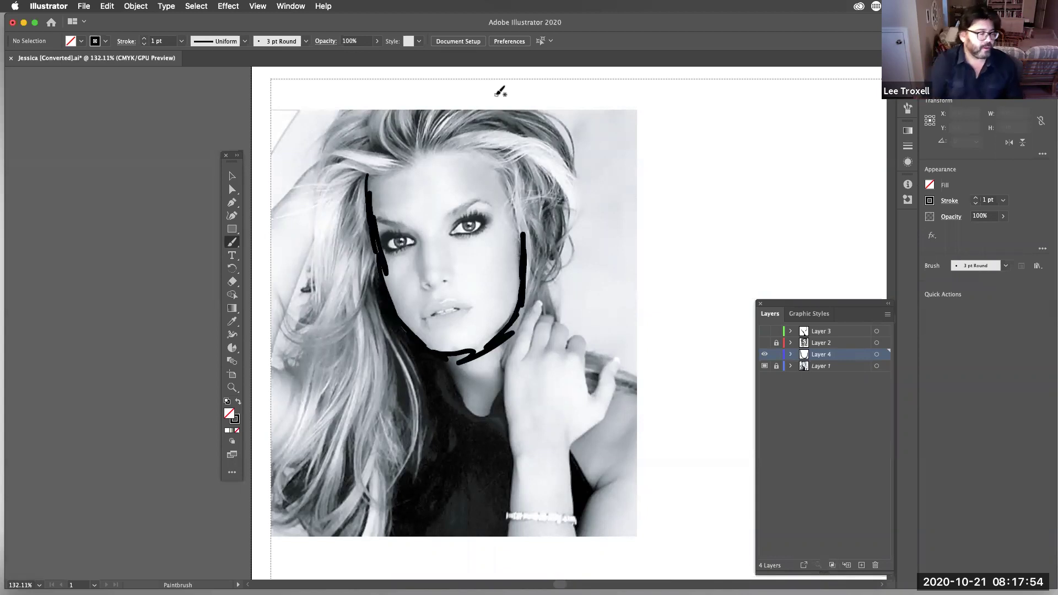
{"action": "left_click", "coordinate": [107, 6]}
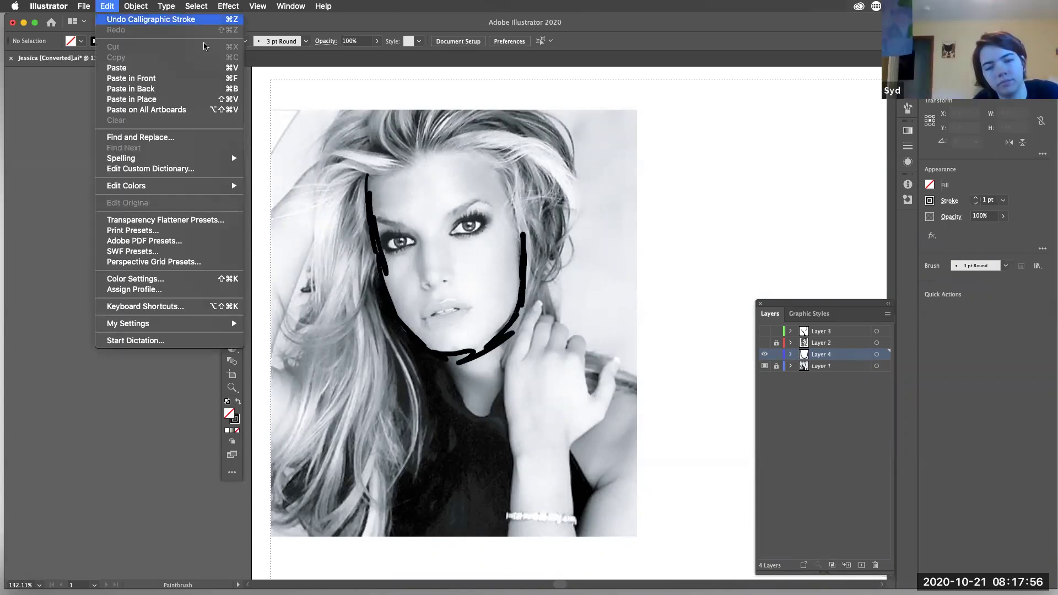
{"action": "left_click", "coordinate": [159, 19]}
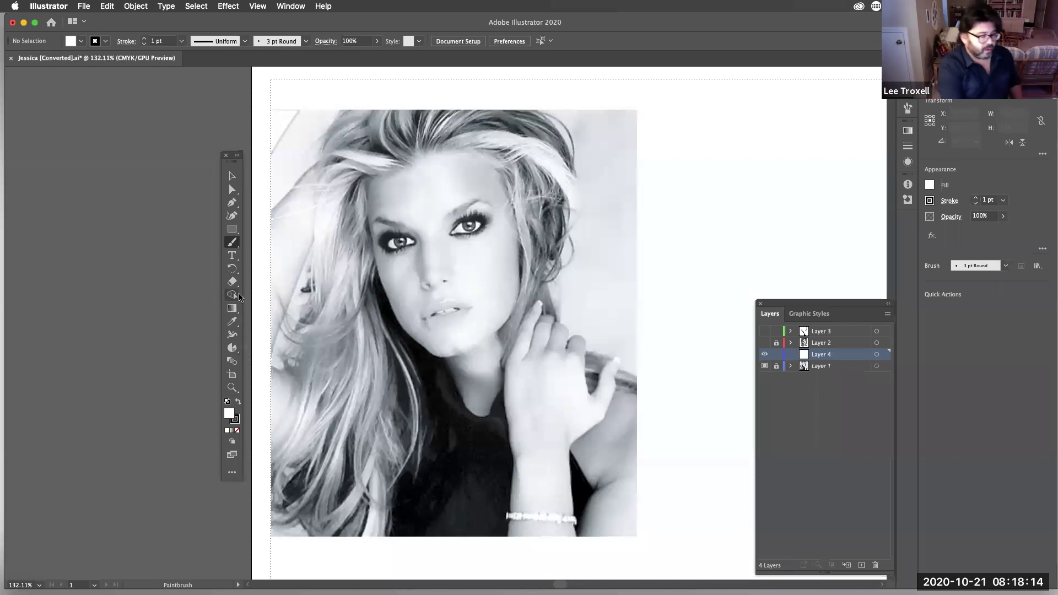
- Draw a test Pen path from the hairline down the cheek and around the jaw
{"action": "left_click", "coordinate": [232, 203]}
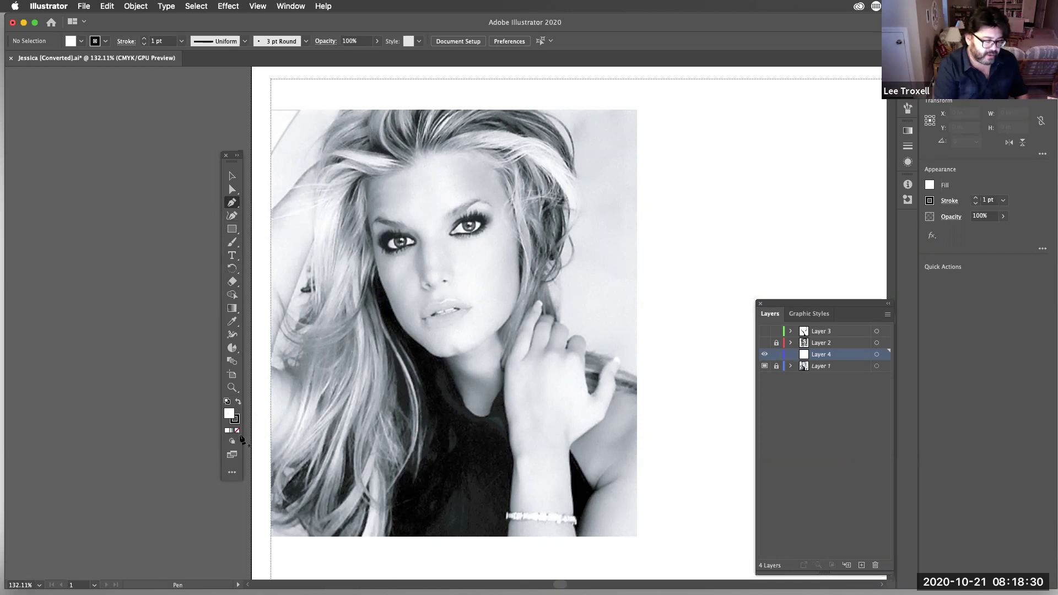
{"action": "left_click_drag", "start_coordinate": [370, 219], "coordinate": [370, 253]}
{"action": "left_click", "coordinate": [380, 278]}
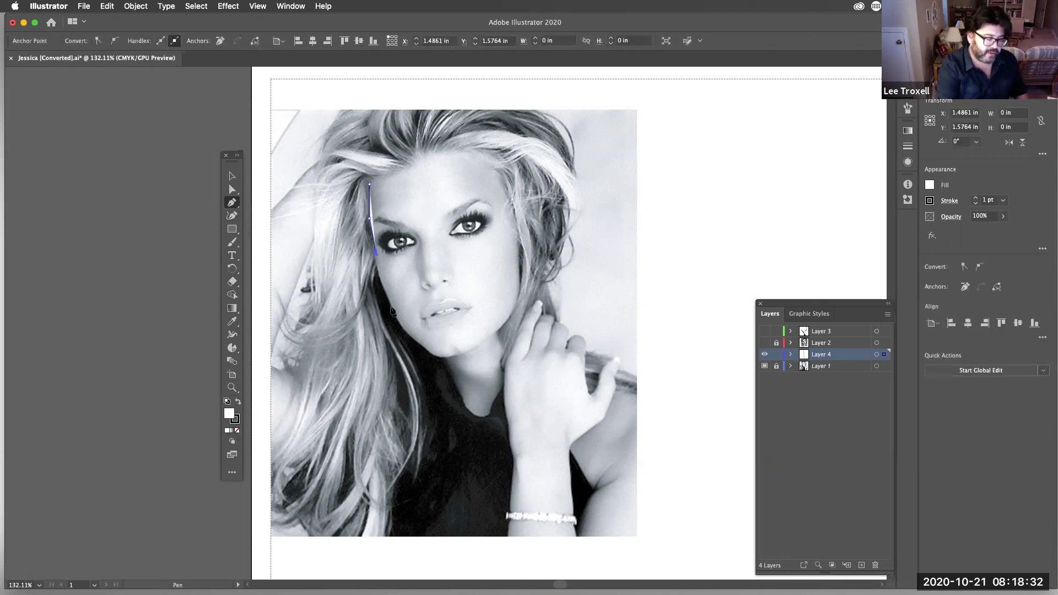
{"action": "left_click", "coordinate": [398, 319]}
{"action": "left_click", "coordinate": [433, 351]}
{"action": "left_click", "coordinate": [451, 355]}
{"action": "left_click", "coordinate": [465, 346]}
{"action": "left_click", "coordinate": [481, 333]}
{"action": "left_click", "coordinate": [487, 315]}
{"action": "left_click", "coordinate": [495, 288]}
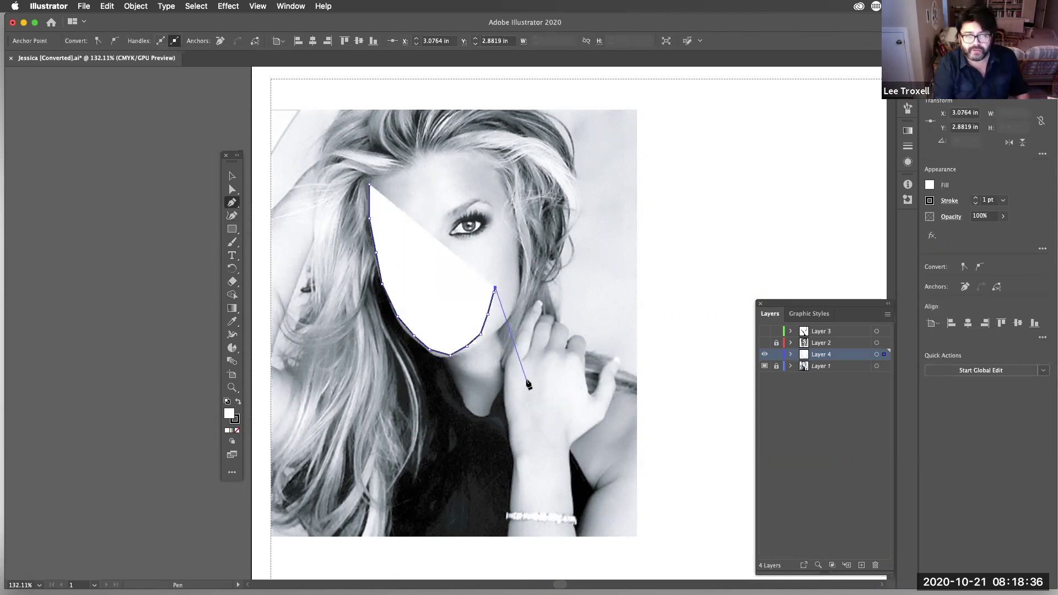
- Delete the white-filled test path and set the fill to None
{"action": "key", "text": "Delete"}
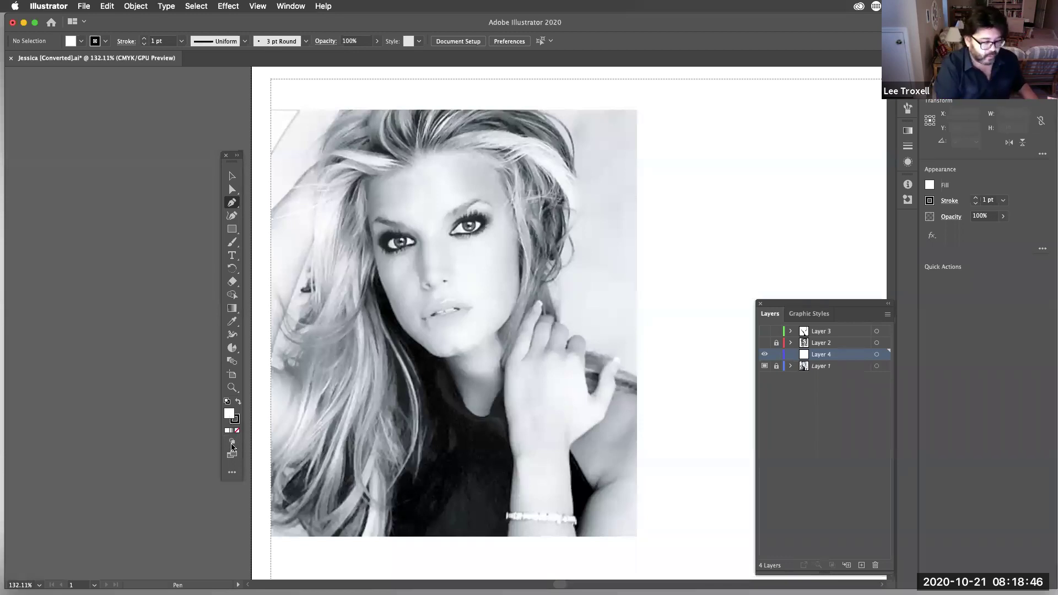
{"action": "key", "text": "slash"}
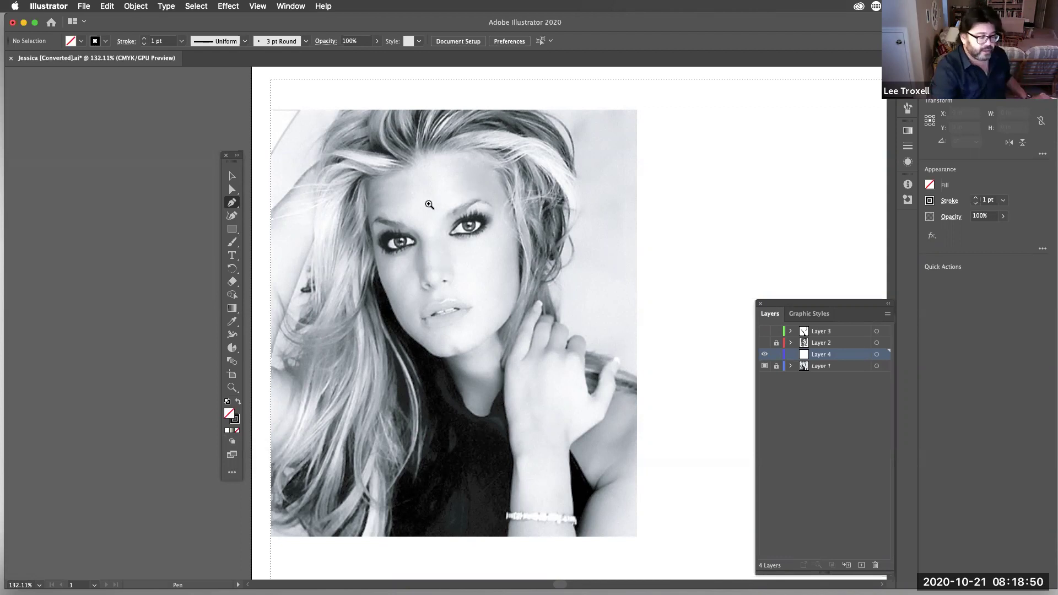
{"action": "key", "text": "super+space"}
- Zoom in and pen-trace the face outline from the hairline down the left cheek to the jaw
{"action": "left_click_drag", "start_coordinate": [435, 219], "coordinate": [541, 249]}
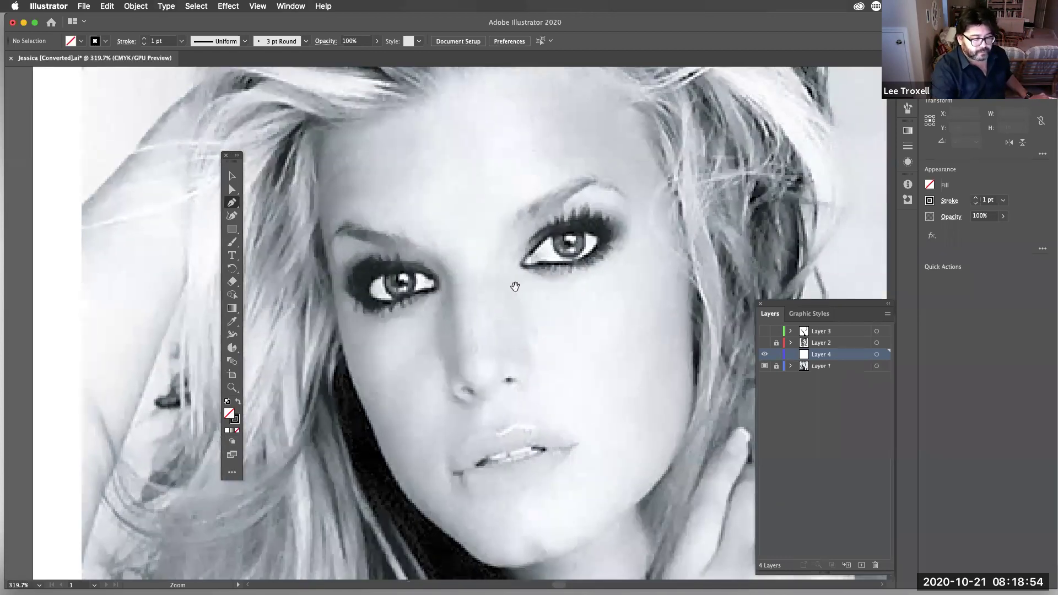
{"action": "scroll", "coordinate": [524, 288], "scroll_direction": "down", "scroll_amount": 3}
{"action": "scroll", "coordinate": [524, 288], "scroll_direction": "left", "scroll_amount": 2}
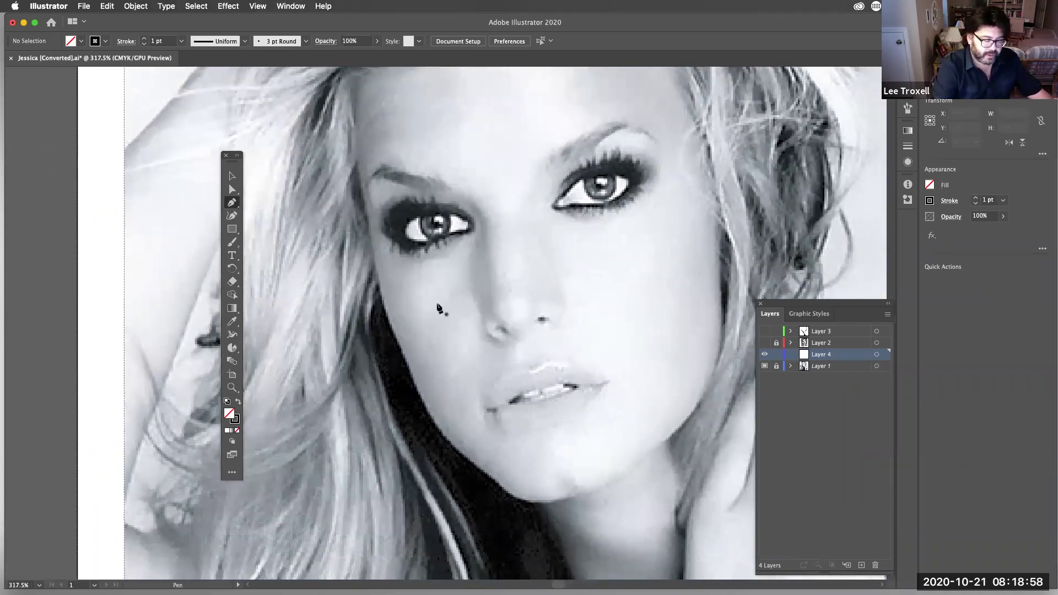
{"action": "left_click", "coordinate": [356, 90]}
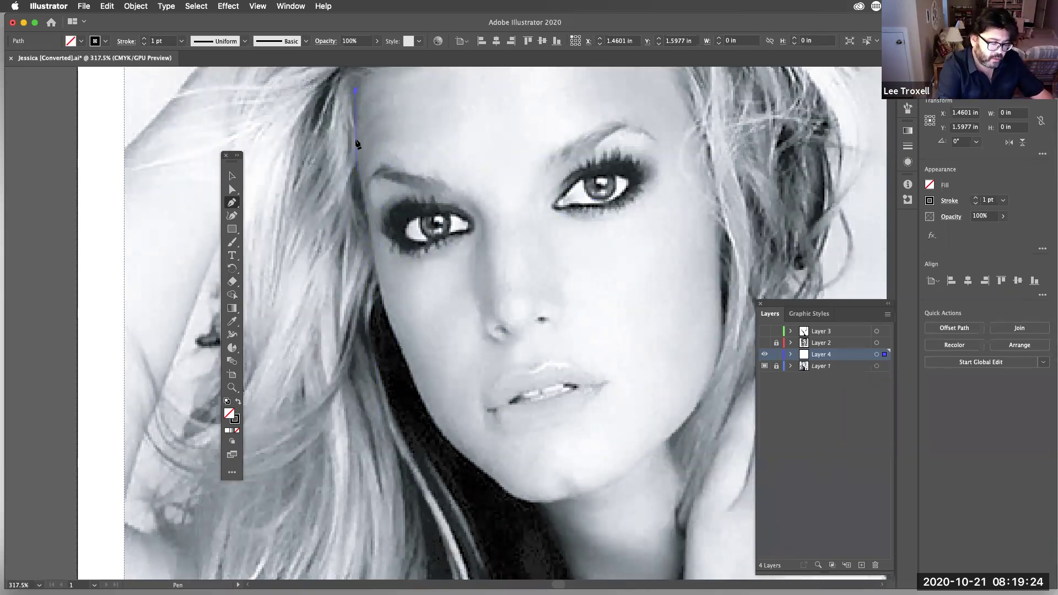
{"action": "mouse_move", "coordinate": [364, 196]}
{"action": "left_mouse_down"}
{"action": "mouse_move", "coordinate": [421, 350]}
{"action": "mouse_move", "coordinate": [415, 299]}
{"action": "left_mouse_up"}
{"action": "left_click", "coordinate": [364, 195]}
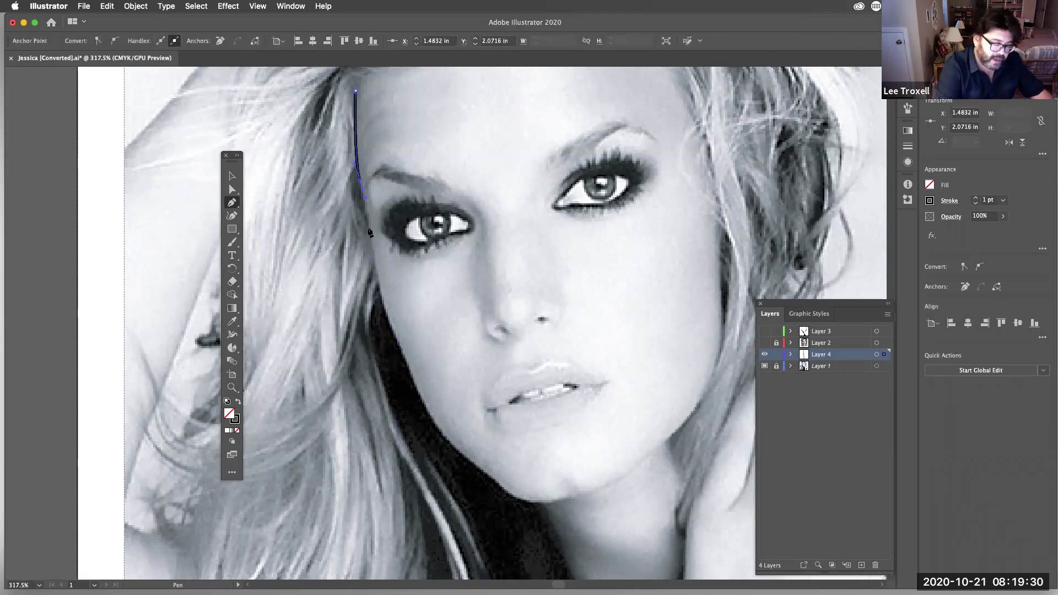
{"action": "left_click_drag", "start_coordinate": [369, 237], "coordinate": [413, 455]}
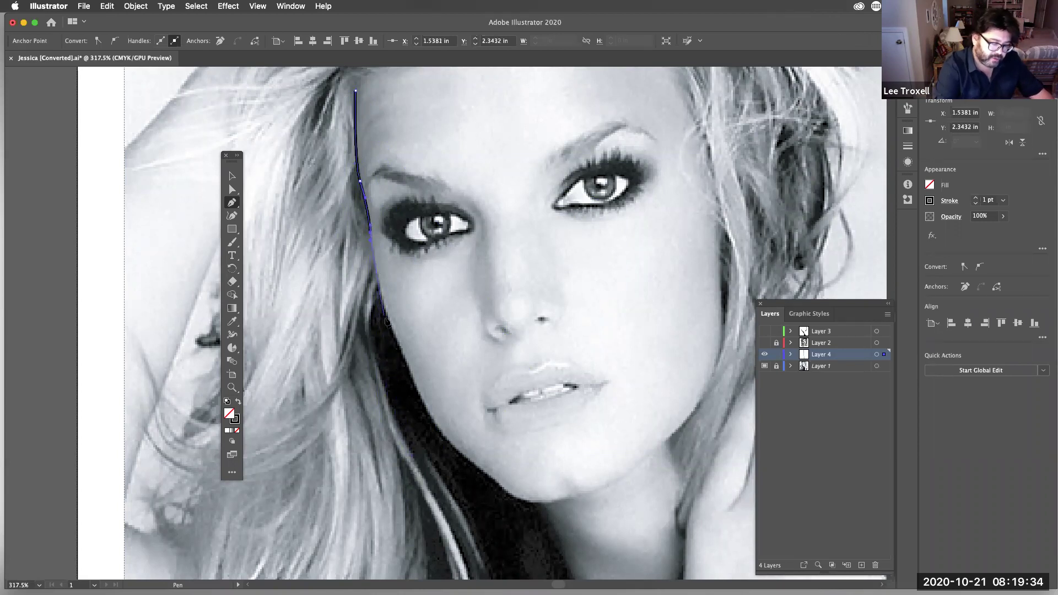
{"action": "left_click_drag", "start_coordinate": [395, 335], "coordinate": [413, 375]}
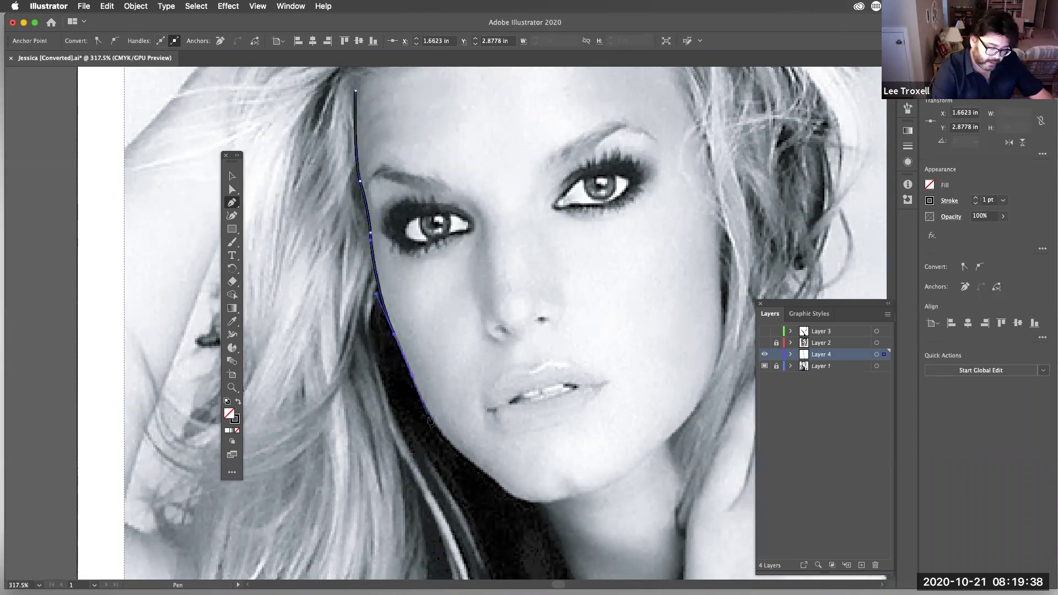
{"action": "left_click_drag", "start_coordinate": [431, 417], "coordinate": [453, 448]}
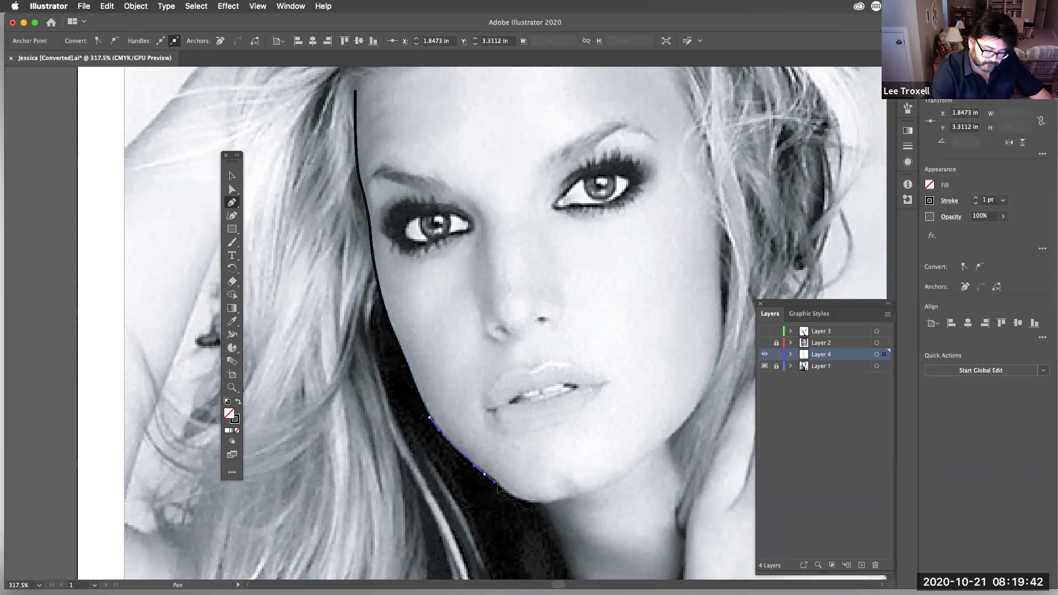
{"action": "left_click_drag", "start_coordinate": [498, 485], "coordinate": [540, 510]}
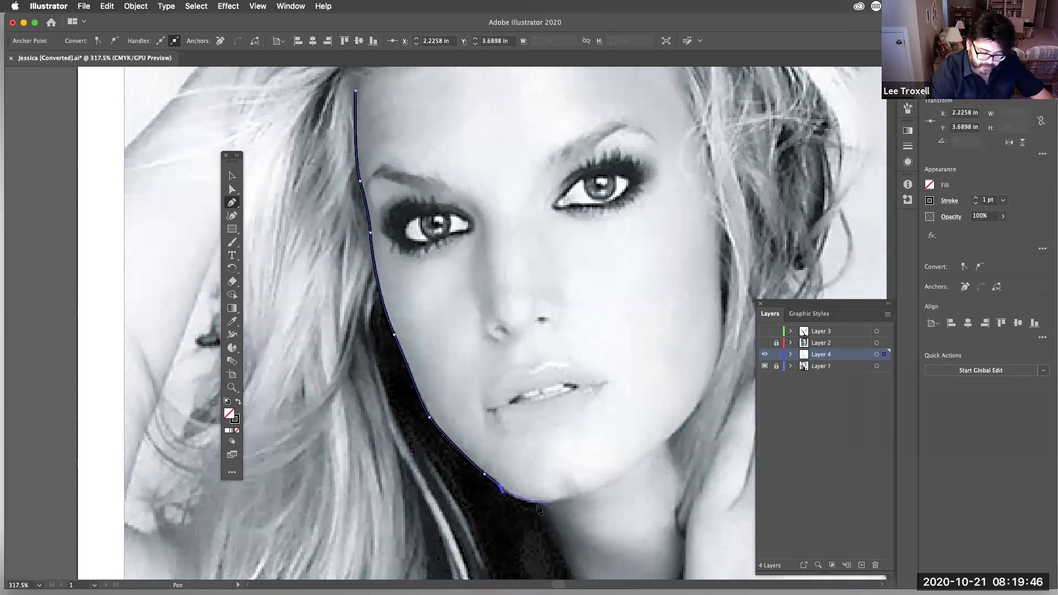
- Continue the outline along the jaw and up the right cheek to the temple, then deselect
{"action": "left_click", "coordinate": [548, 501], "text": "super"}
{"action": "left_click", "coordinate": [556, 501], "text": "super"}
{"action": "left_click", "coordinate": [573, 499]}
{"action": "left_click", "coordinate": [611, 486]}
{"action": "left_click", "coordinate": [610, 487], "text": "super"}
{"action": "left_click", "coordinate": [623, 476]}
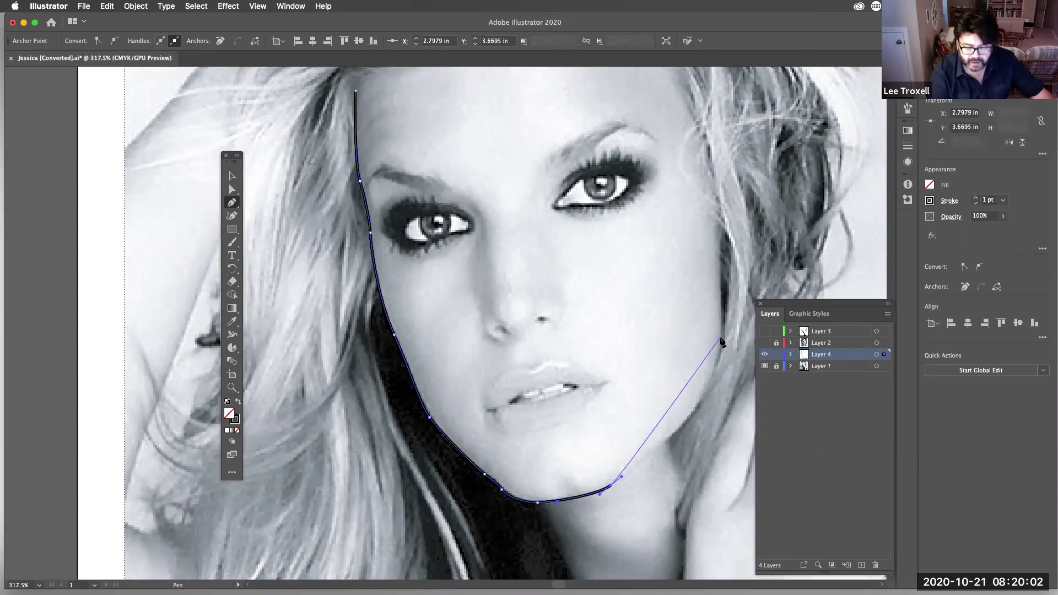
{"action": "left_click_drag", "start_coordinate": [722, 336], "coordinate": [718, 269]}
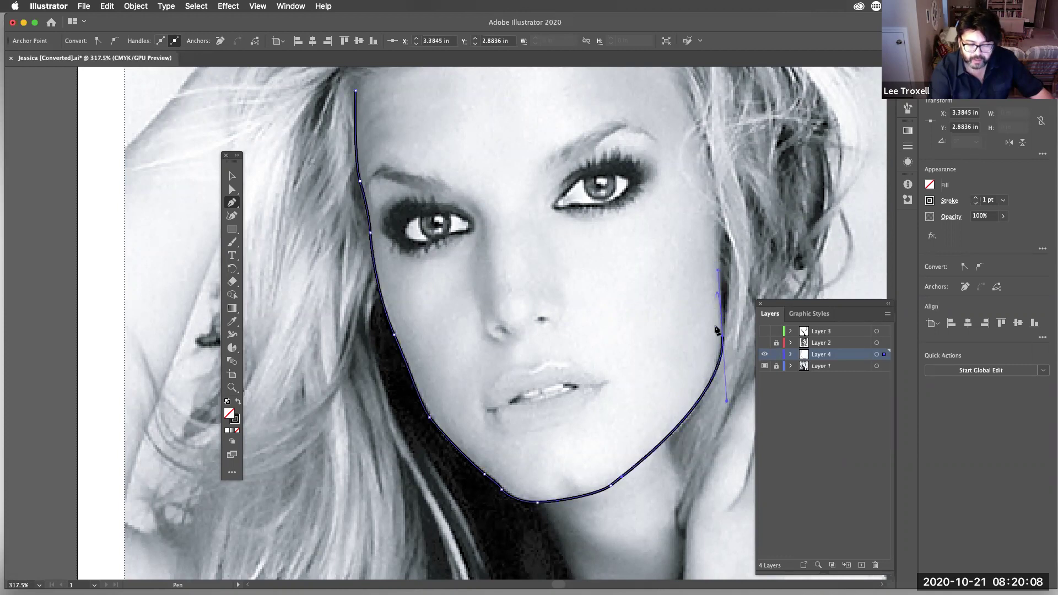
{"action": "left_click", "coordinate": [723, 211]}
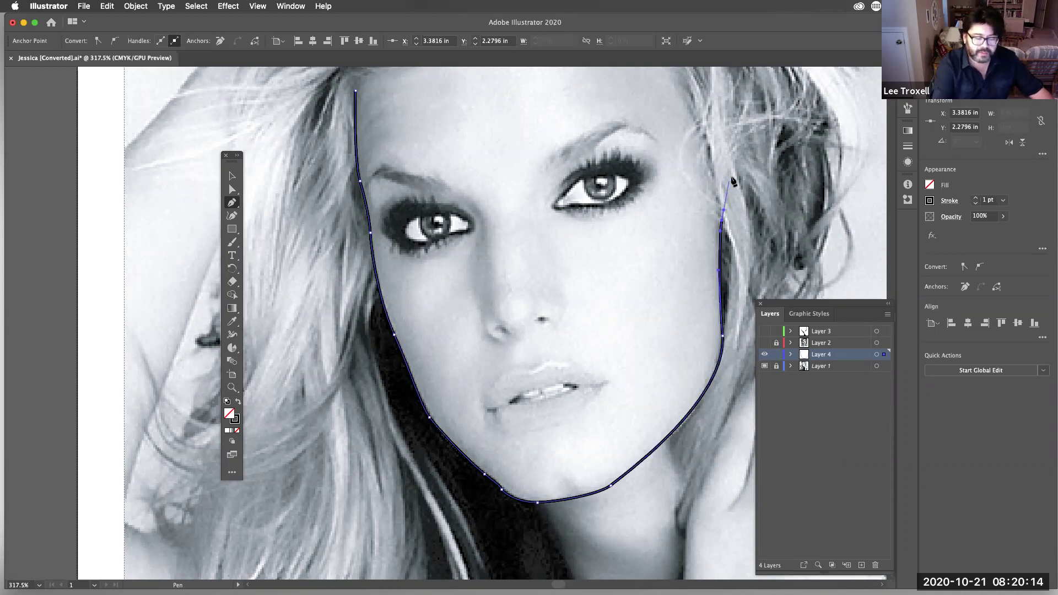
{"action": "left_click", "coordinate": [110, 6]}
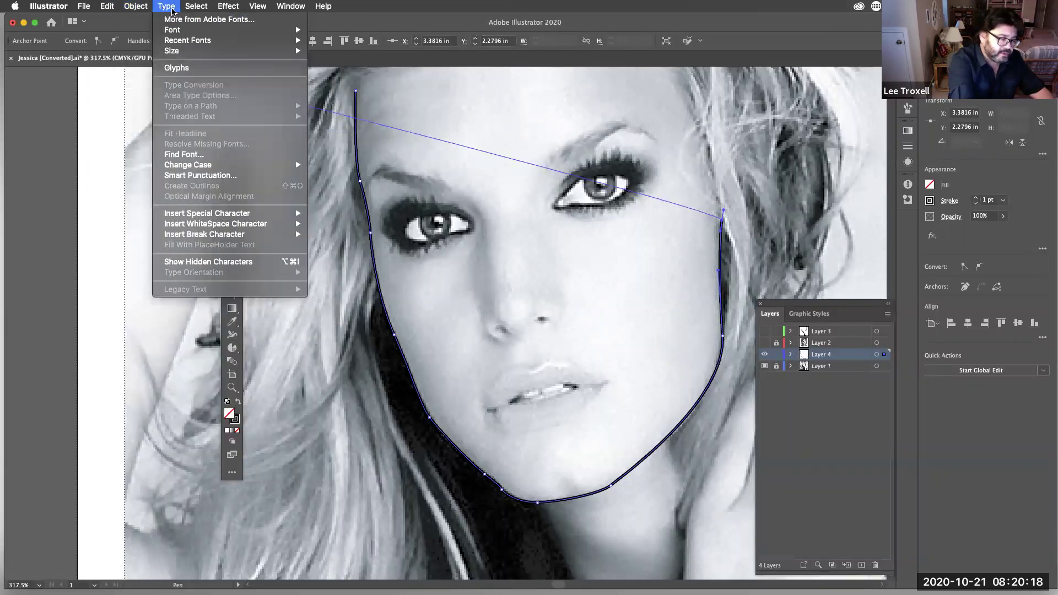
{"action": "left_click", "coordinate": [216, 41]}
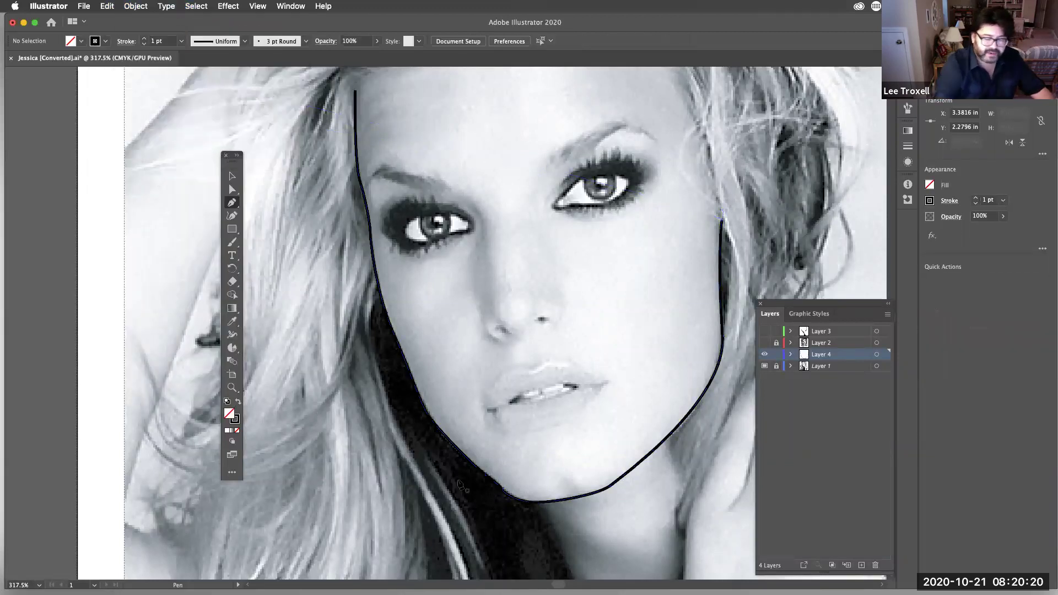
{"action": "left_click", "coordinate": [764, 366]}
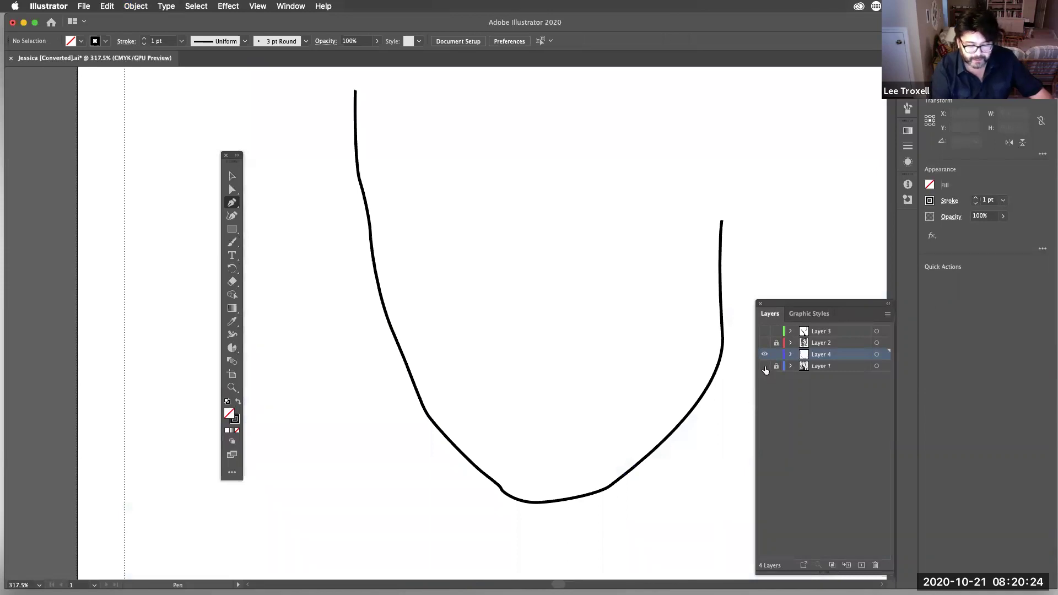
{"action": "left_click", "coordinate": [765, 366]}
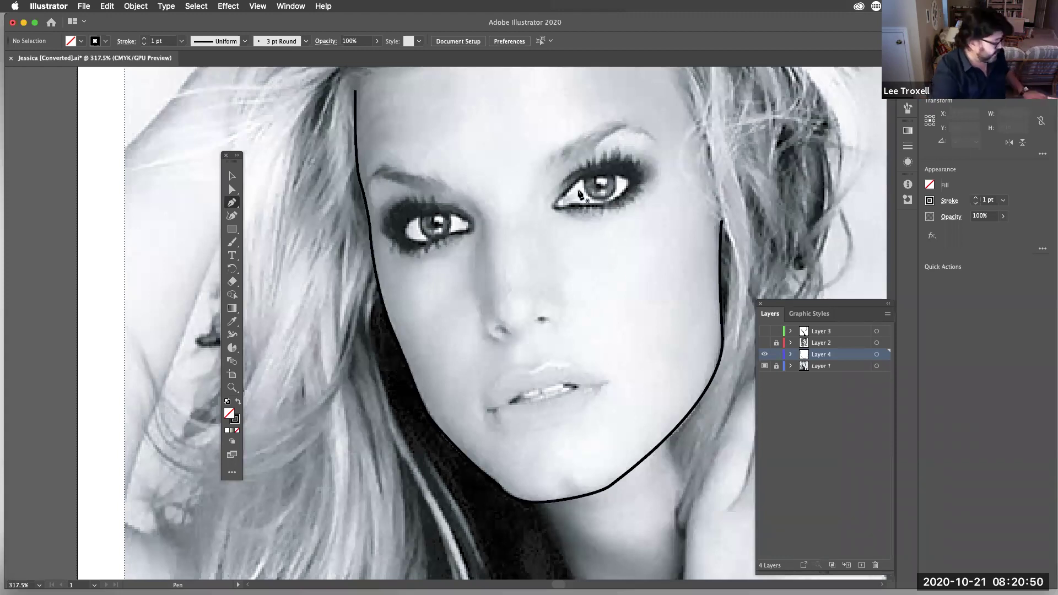
- Zoom in on the nose and pen-trace its left side from the brow to the tip
{"action": "key", "text": "super+space"}
{"action": "left_click_drag", "start_coordinate": [602, 177], "coordinate": [524, 341]}
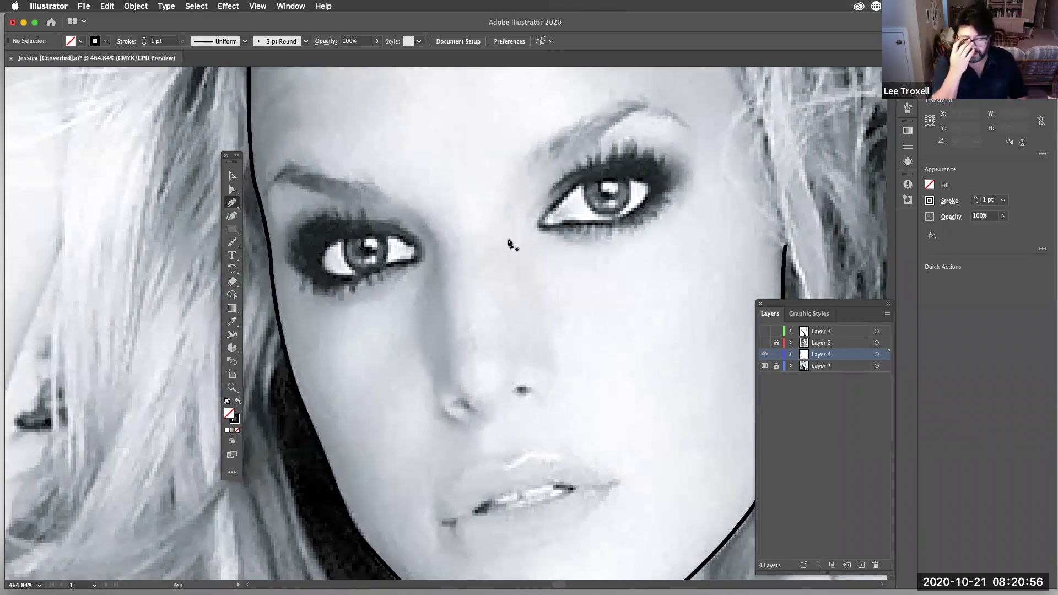
{"action": "left_click", "coordinate": [394, 198]}
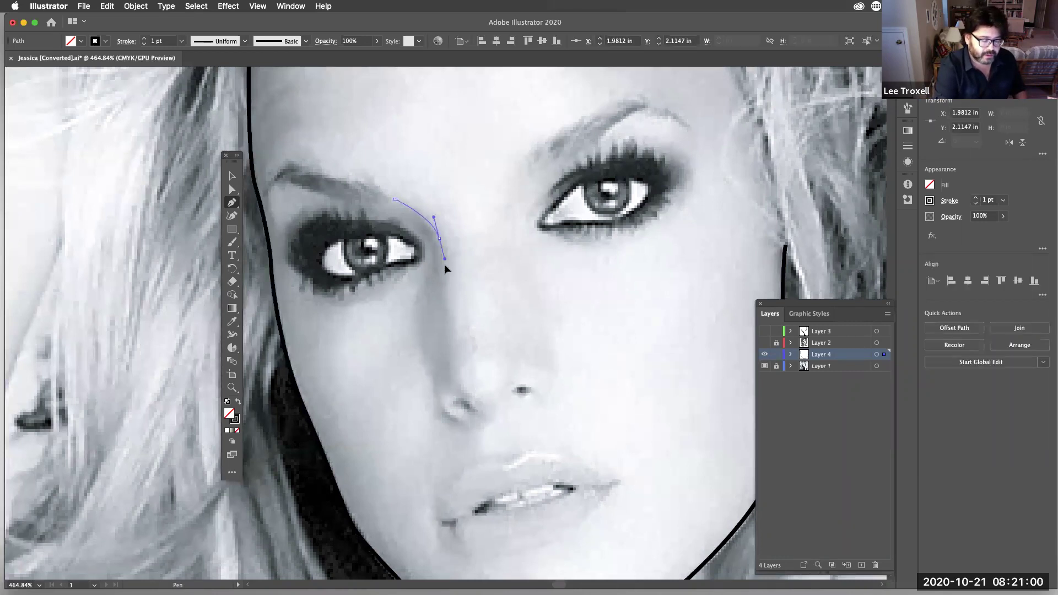
{"action": "left_click_drag", "start_coordinate": [444, 264], "coordinate": [445, 265]}
{"action": "left_click_drag", "start_coordinate": [445, 312], "coordinate": [444, 377]}
{"action": "left_click_drag", "start_coordinate": [444, 375], "coordinate": [498, 408]}
{"action": "key", "text": "Escape"}
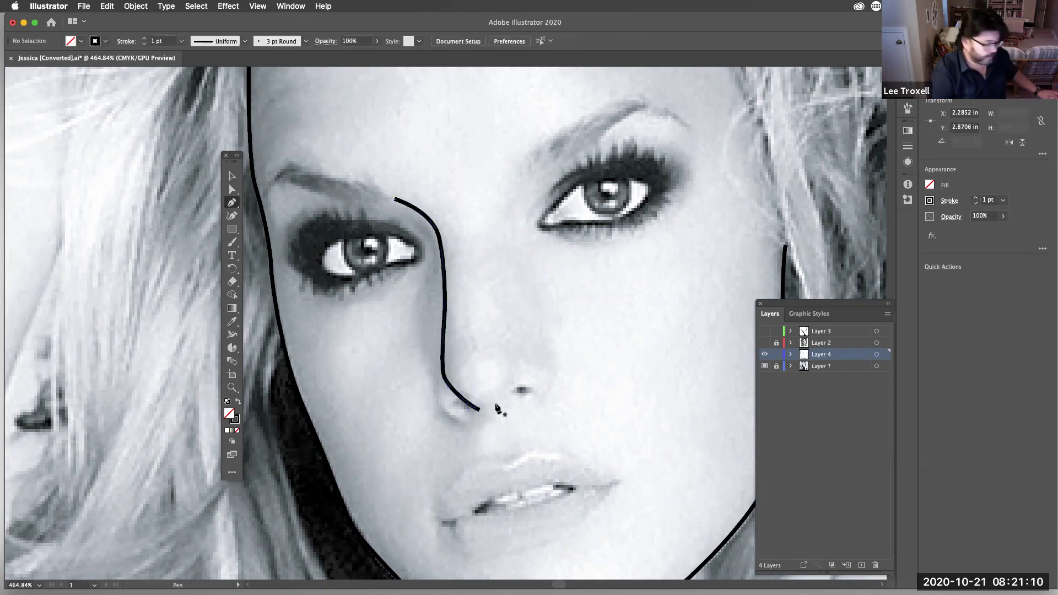
- Draw the left nostril curve and outline the right nostril
{"action": "left_click", "coordinate": [437, 381]}
{"action": "left_click", "coordinate": [458, 424]}
{"action": "left_click_drag", "start_coordinate": [473, 430], "coordinate": [476, 421]}
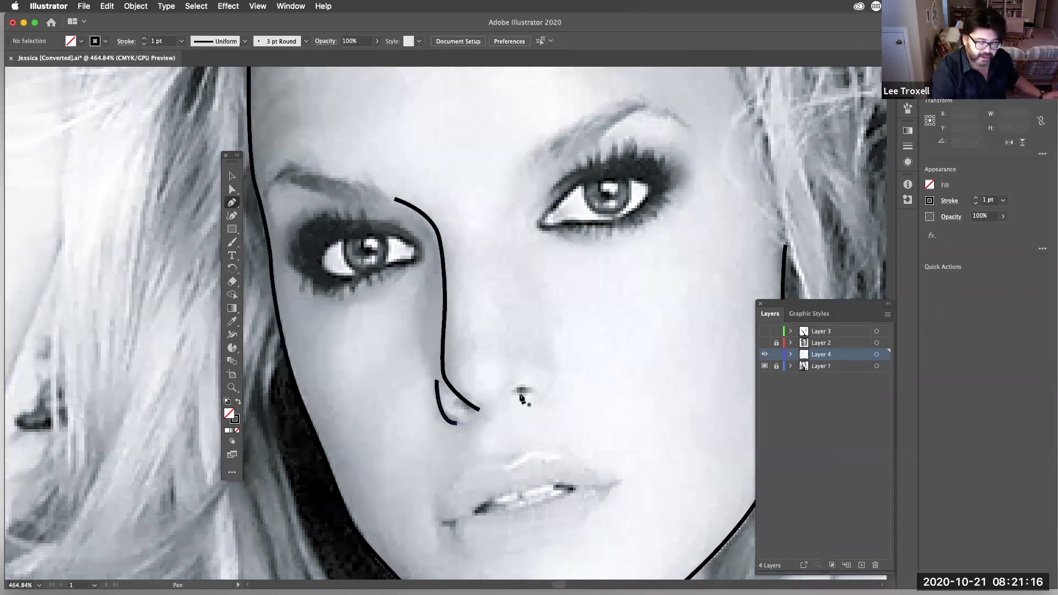
{"action": "left_click_drag", "start_coordinate": [529, 390], "coordinate": [521, 405]}
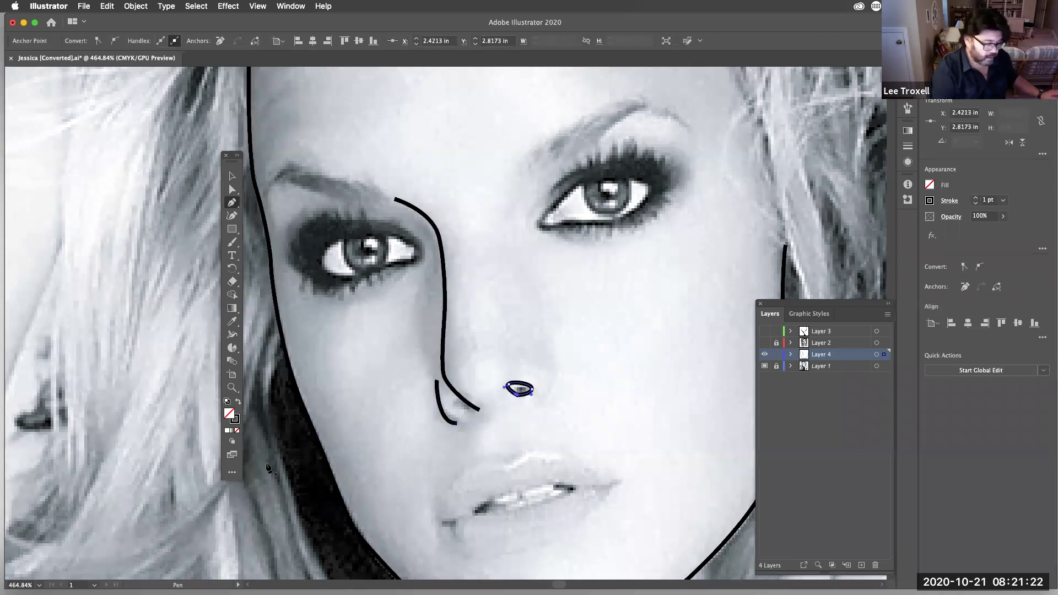
- Fill the right nostril solid black and draw a small closed black left-nostril shape, then deselect
{"action": "left_click", "coordinate": [238, 401]}
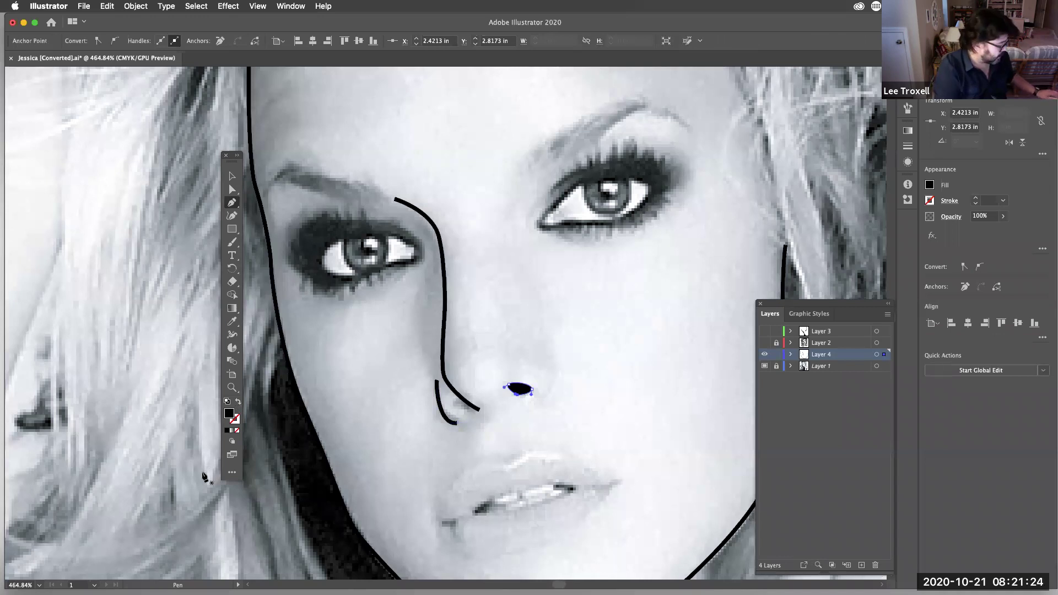
{"action": "left_click", "coordinate": [463, 405]}
{"action": "left_click_drag", "start_coordinate": [457, 404], "coordinate": [472, 414]}
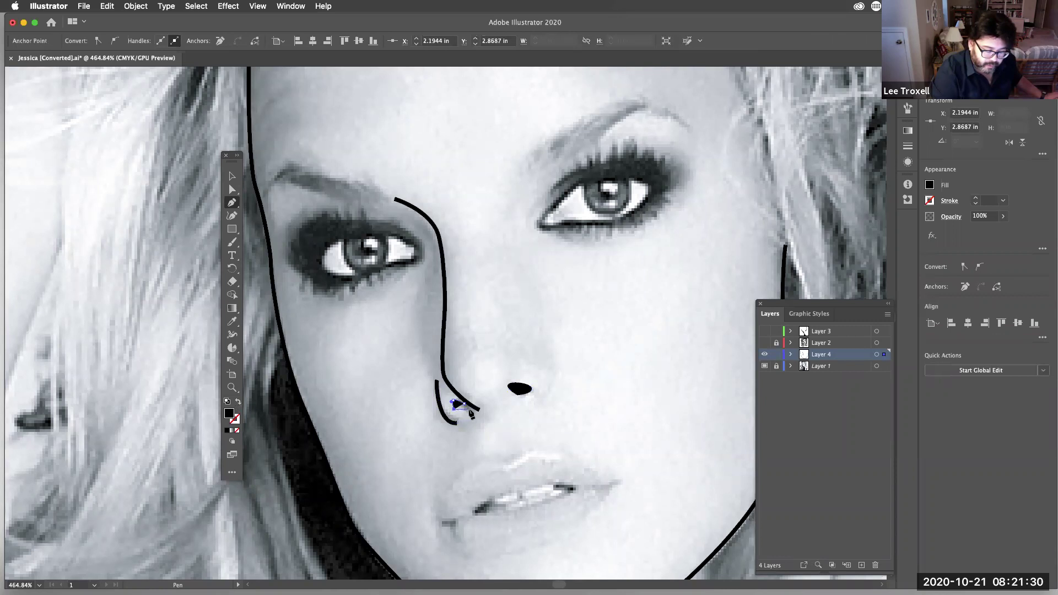
{"action": "left_click", "coordinate": [464, 404]}
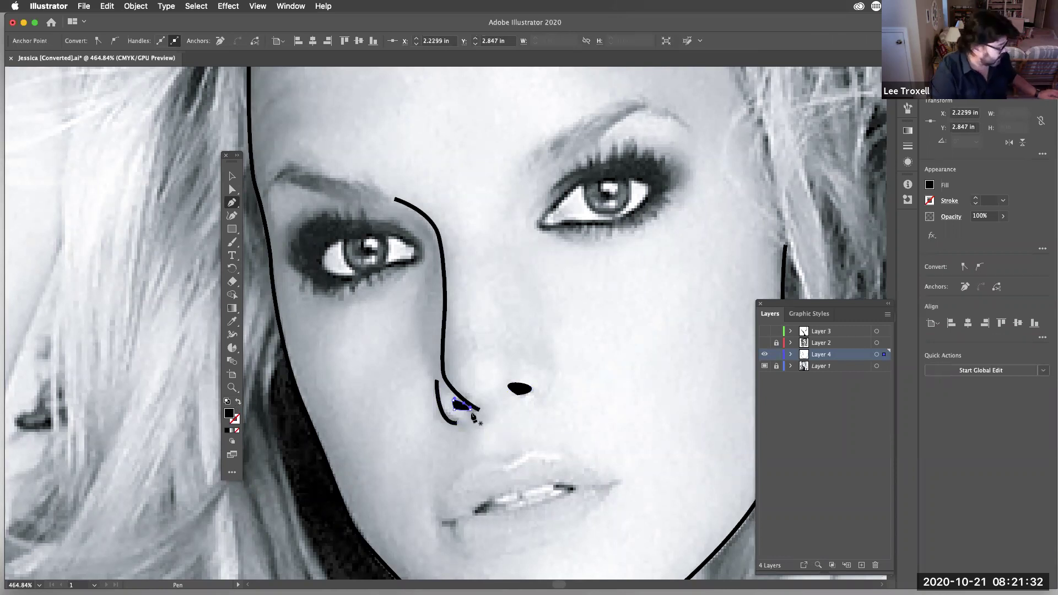
{"action": "key", "text": "super"}
{"action": "key", "text": "super+s"}
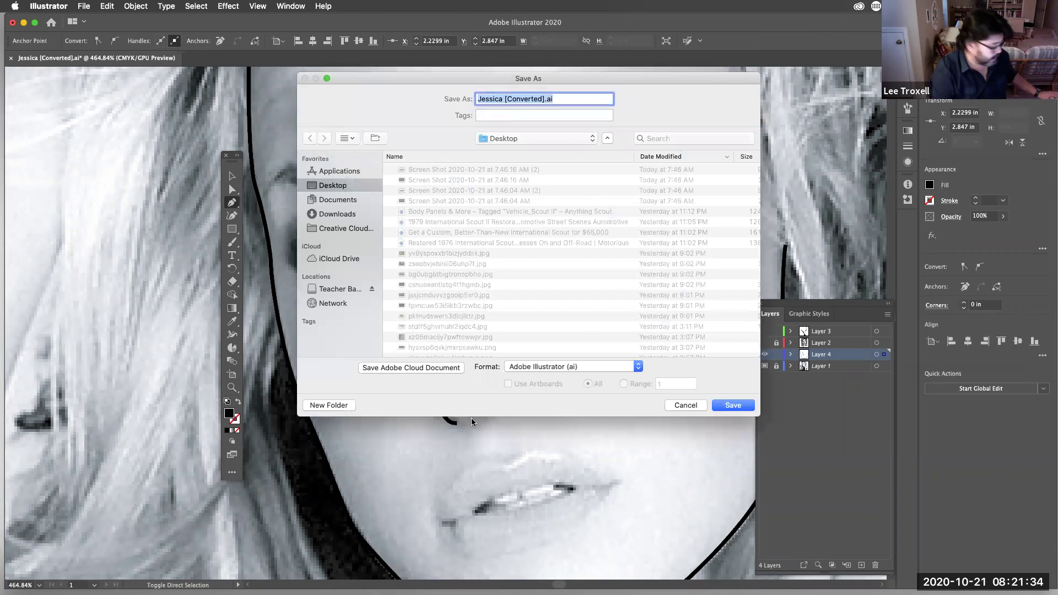
{"action": "key", "text": "Escape"}
{"action": "left_click", "coordinate": [466, 423], "text": "super"}
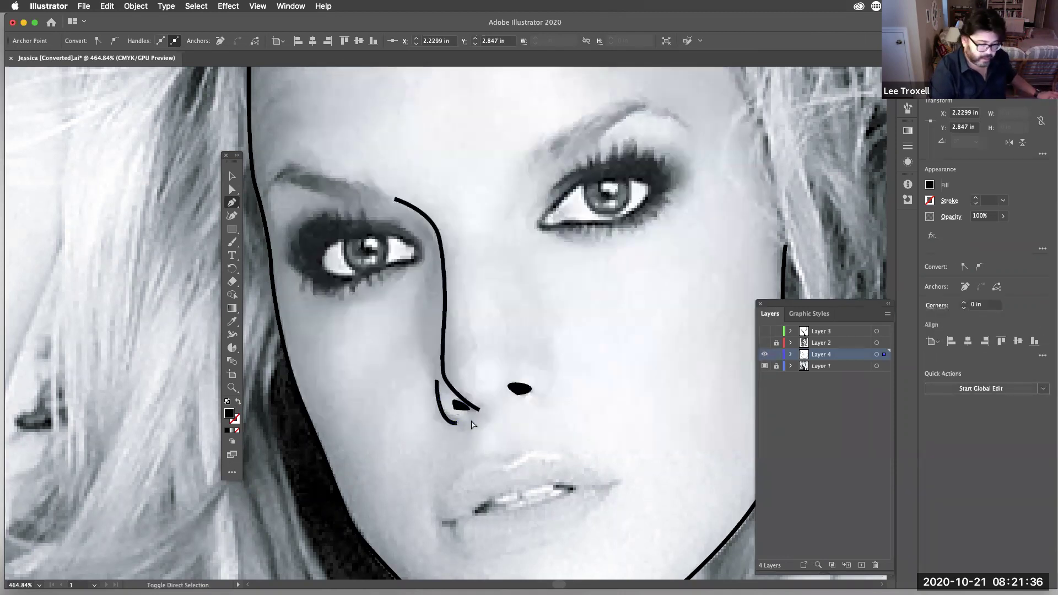
- Pen-trace the right side of the nose from the brow down to the tip
{"action": "left_click", "coordinate": [517, 177]}
{"action": "left_click", "coordinate": [484, 216]}
{"action": "left_click_drag", "start_coordinate": [480, 282], "coordinate": [484, 321]}
{"action": "left_click_drag", "start_coordinate": [500, 386], "coordinate": [463, 420]}
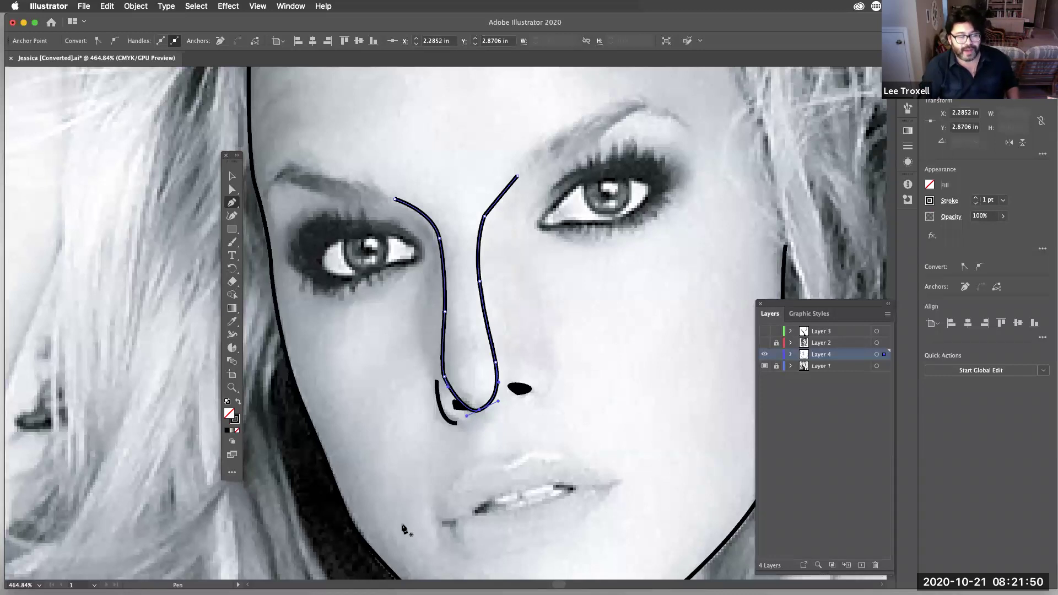
- Toggle layer visibility to compare the tracing with the reference line art, then restore it
{"action": "left_click", "coordinate": [764, 343]}
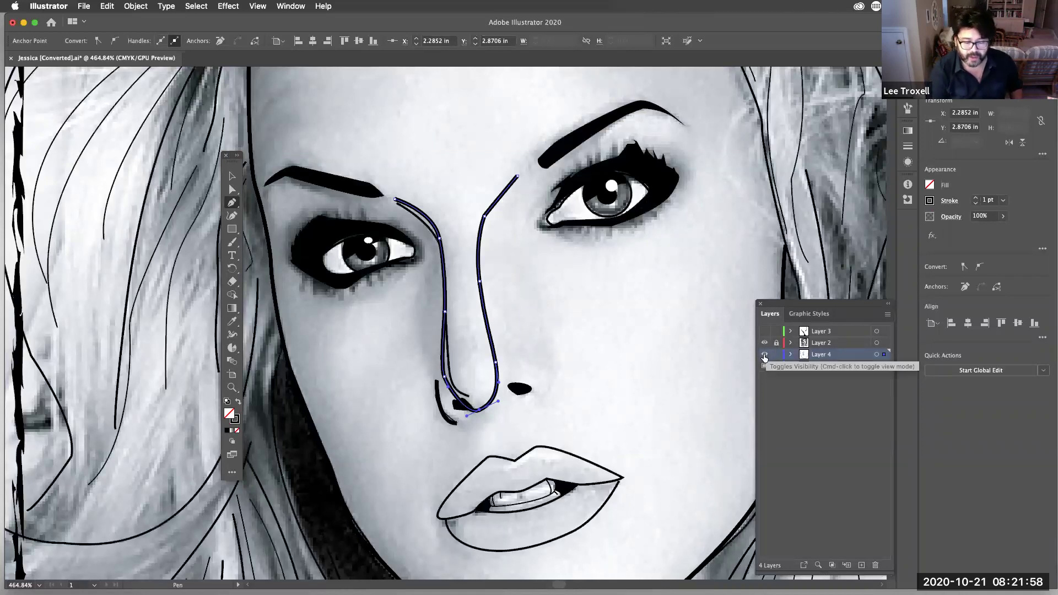
{"action": "left_click", "coordinate": [765, 355]}
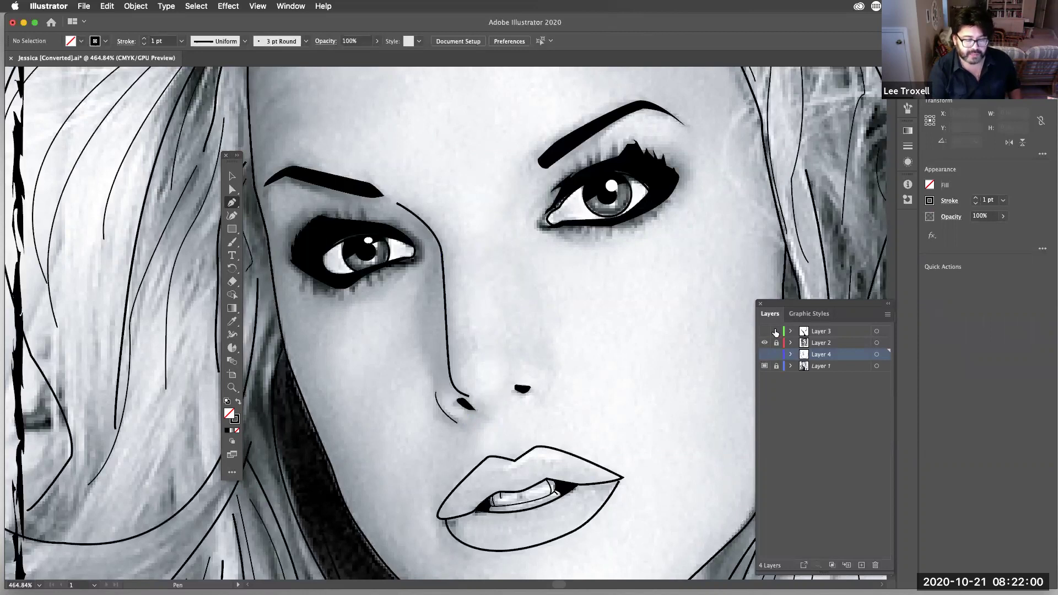
{"action": "left_click", "coordinate": [764, 331]}
{"action": "left_click", "coordinate": [765, 343]}
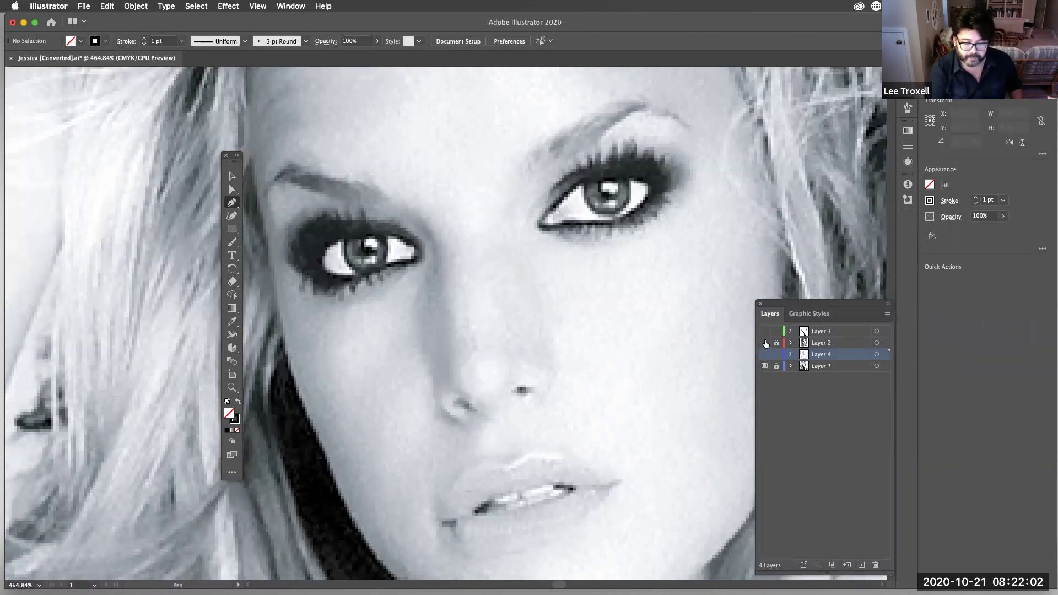
{"action": "left_click", "coordinate": [764, 354]}
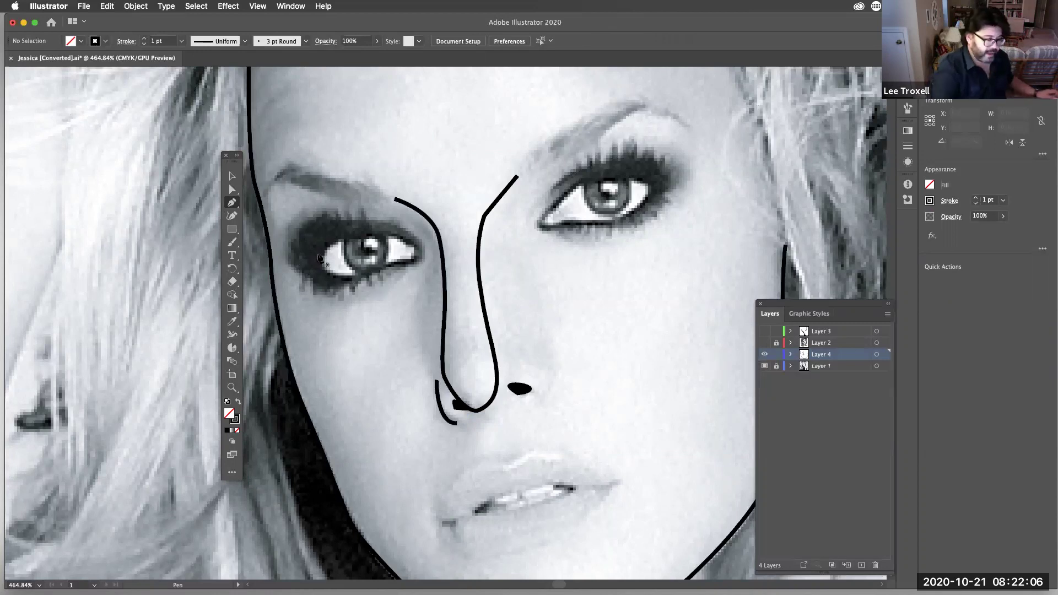
- Select and delete the traced nose lines, then zoom in on the right eye
{"action": "left_click", "coordinate": [237, 177]}
{"action": "left_click_drag", "start_coordinate": [468, 145], "coordinate": [547, 432]}
{"action": "key", "text": "Delete"}
{"action": "key", "text": "z"}
{"action": "left_click_drag", "start_coordinate": [594, 181], "coordinate": [498, 349]}
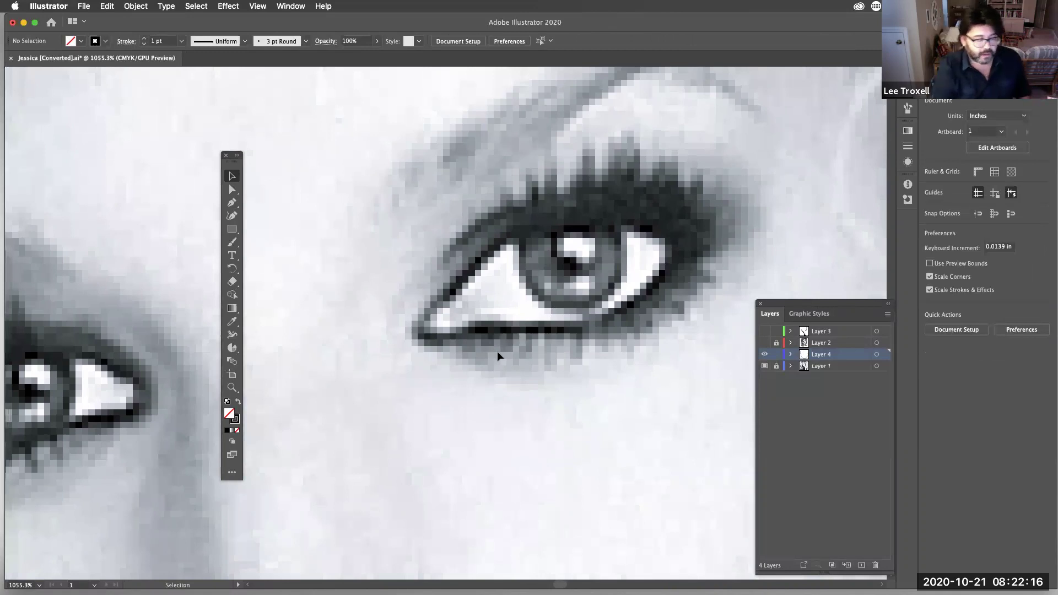
- Pen-trace the right eye's upper and lower lids as one closed path
{"action": "left_click", "coordinate": [232, 202]}
{"action": "left_click", "coordinate": [425, 322]}
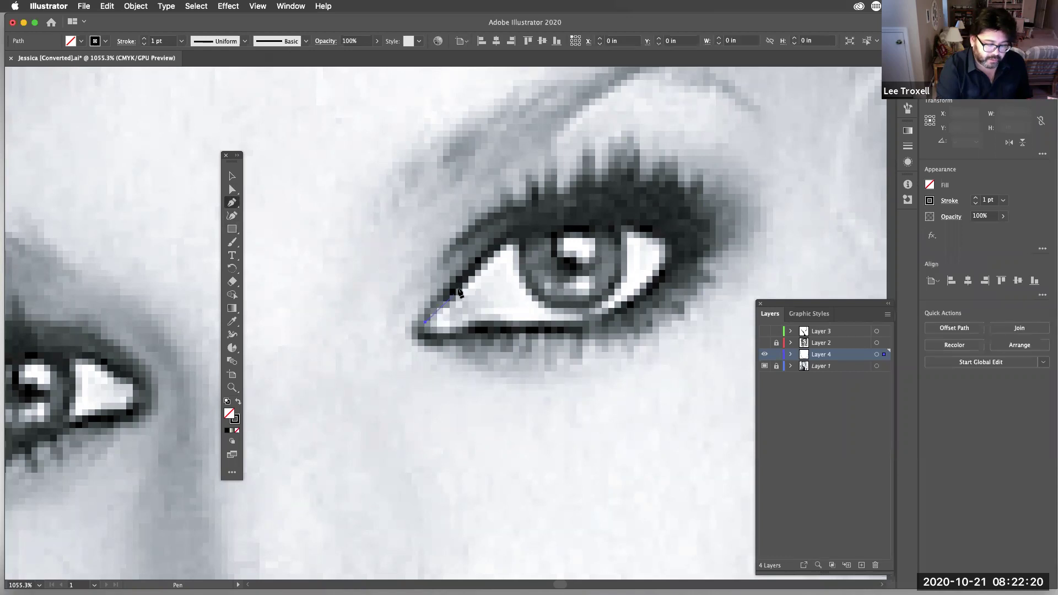
{"action": "left_click", "coordinate": [459, 290]}
{"action": "left_click_drag", "start_coordinate": [671, 244], "coordinate": [817, 323]}
{"action": "left_click", "coordinate": [671, 245]}
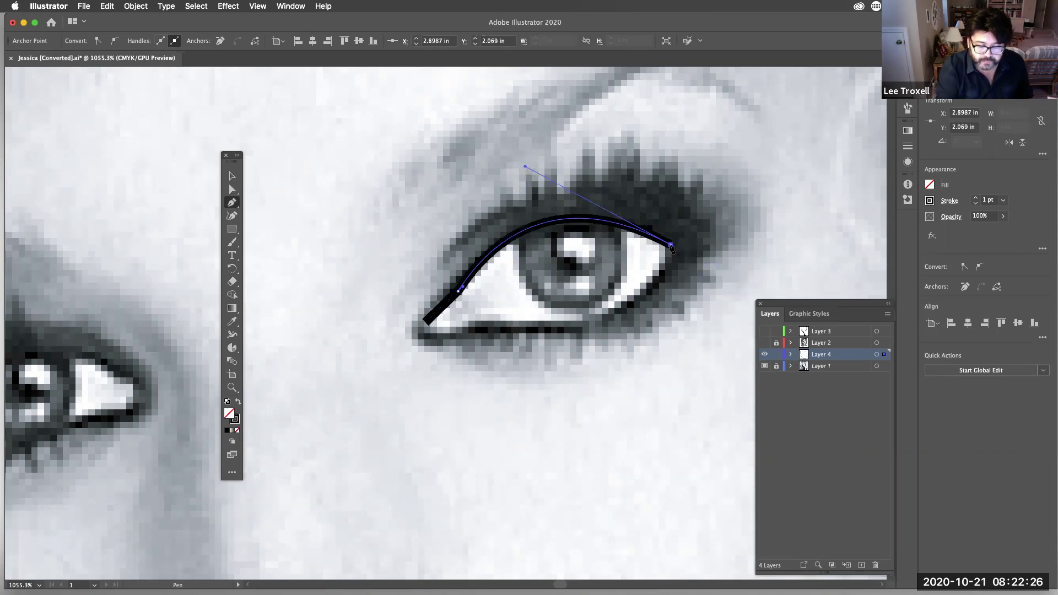
{"action": "left_click_drag", "start_coordinate": [581, 331], "coordinate": [488, 341]}
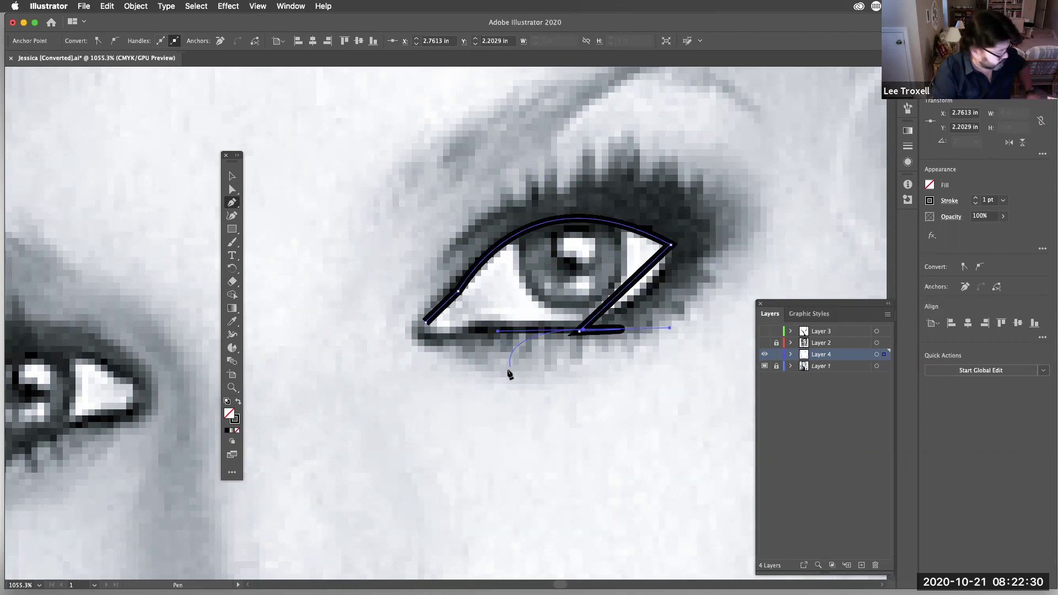
{"action": "key", "text": "ctrl+z"}
{"action": "key", "text": "ctrl+z"}
{"action": "left_click_drag", "start_coordinate": [598, 327], "coordinate": [546, 338]}
{"action": "left_click_drag", "start_coordinate": [466, 330], "coordinate": [429, 321]}
{"action": "left_click", "coordinate": [425, 331]}
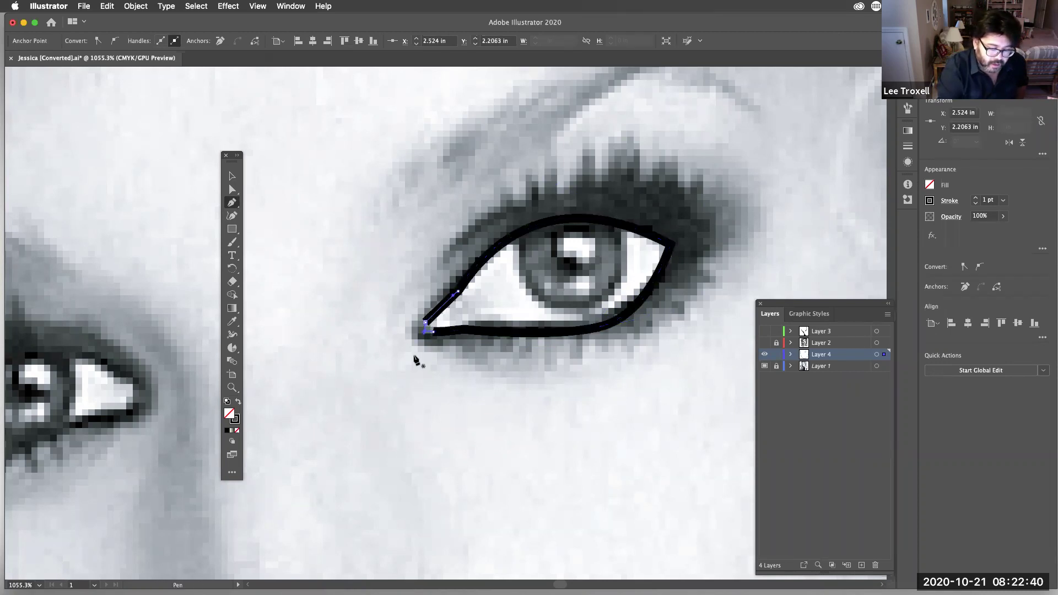
- Set the eye outline's stroke to 0.5 pt and deselect it
{"action": "left_click", "coordinate": [975, 204]}
{"action": "left_click", "coordinate": [976, 204]}
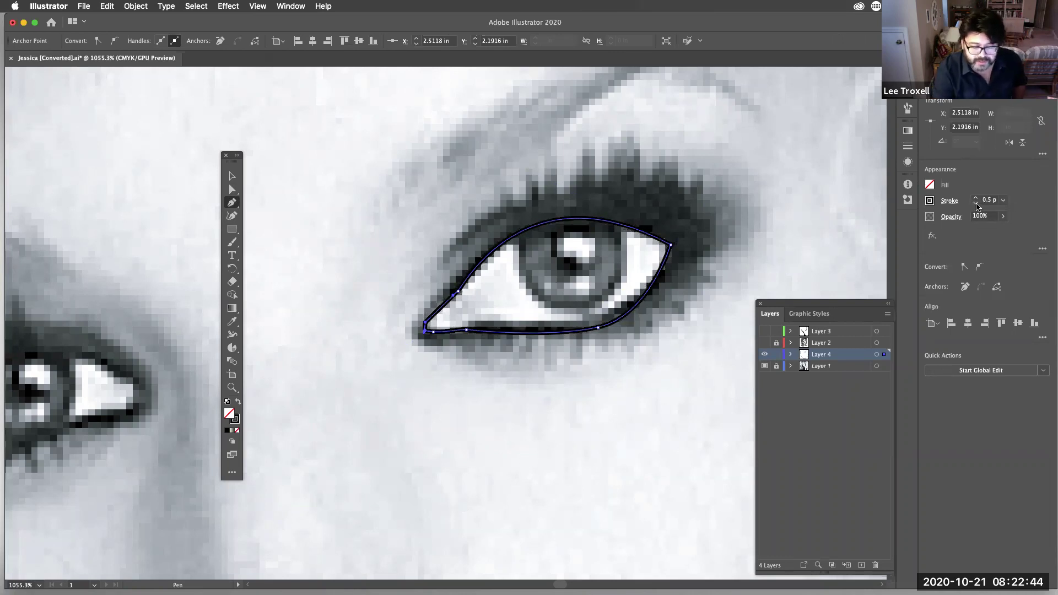
{"action": "left_click", "coordinate": [232, 176]}
{"action": "left_click", "coordinate": [374, 408]}
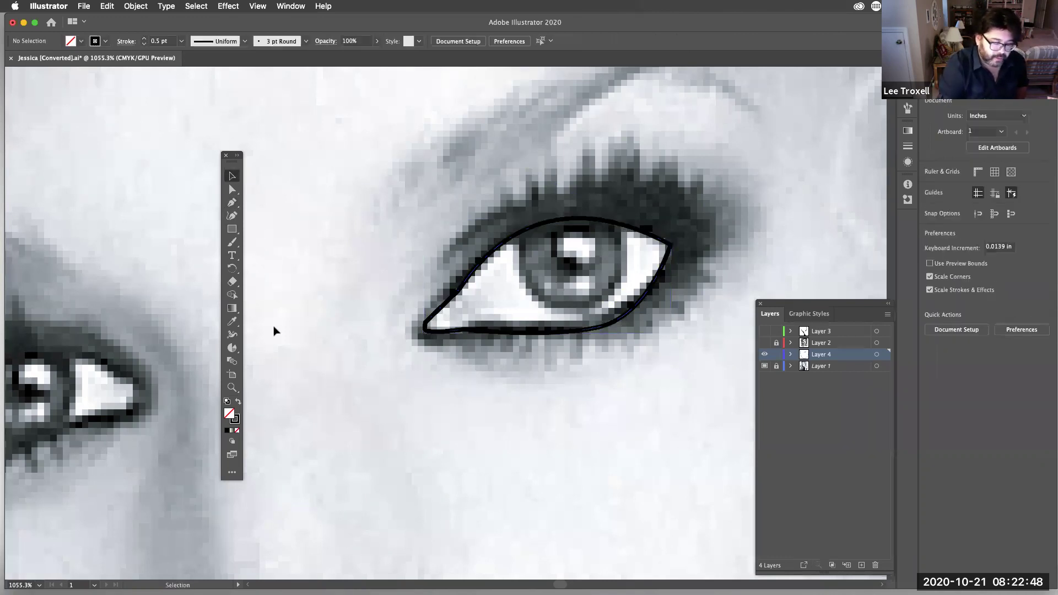
- Draw a closed lower-lid crescent under the eye outline with the Pen tool and fill it solid black
{"action": "left_click", "coordinate": [232, 202]}
{"action": "left_click", "coordinate": [468, 323]}
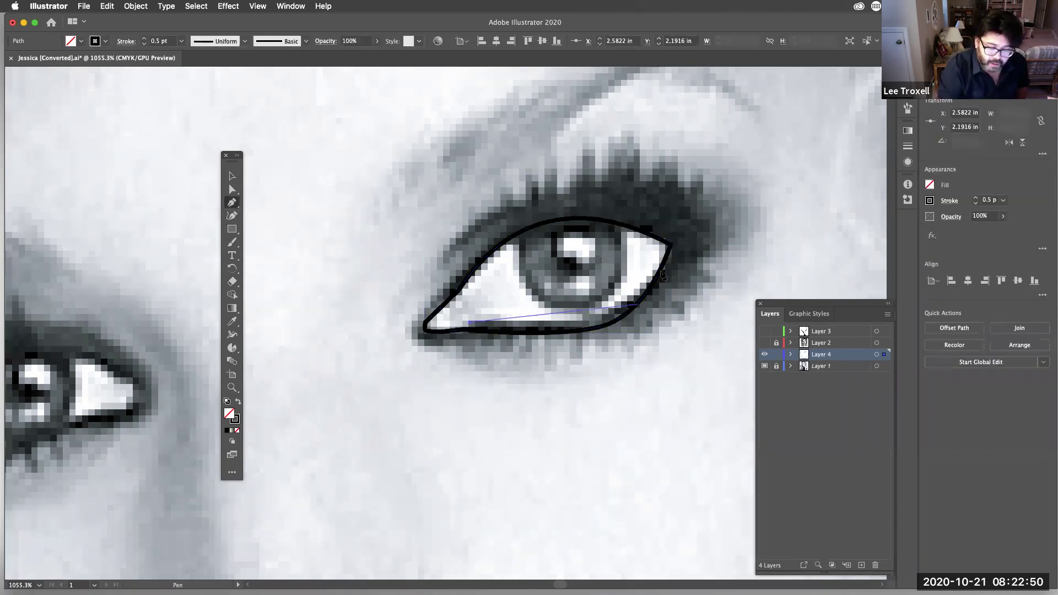
{"action": "left_click_drag", "start_coordinate": [668, 248], "coordinate": [709, 147]}
{"action": "left_click", "coordinate": [668, 247], "text": "alt"}
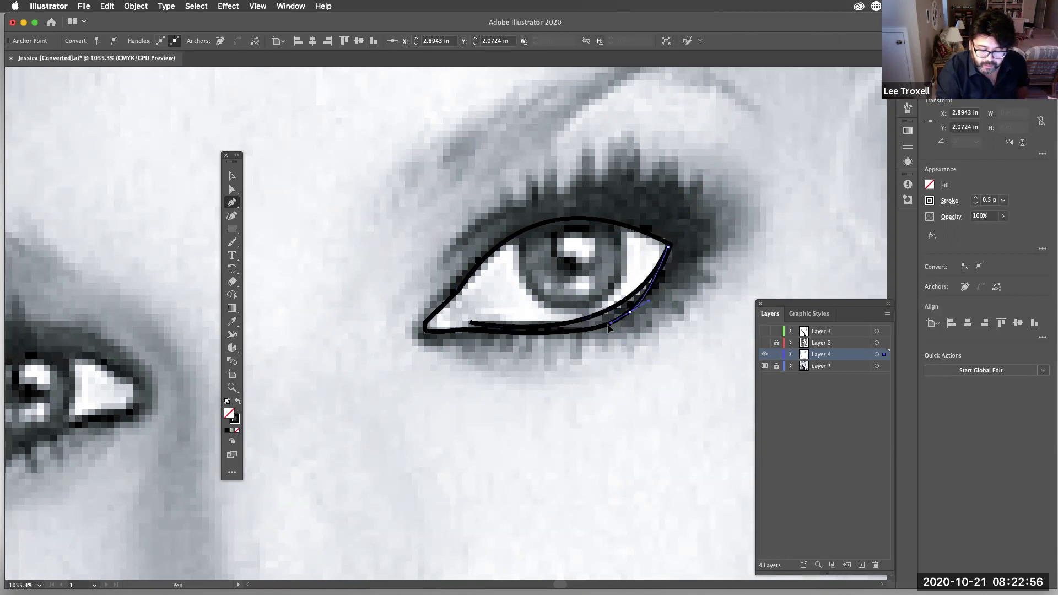
{"action": "left_click", "coordinate": [606, 325]}
{"action": "left_click_drag", "start_coordinate": [568, 333], "coordinate": [552, 331]}
{"action": "left_click", "coordinate": [481, 332]}
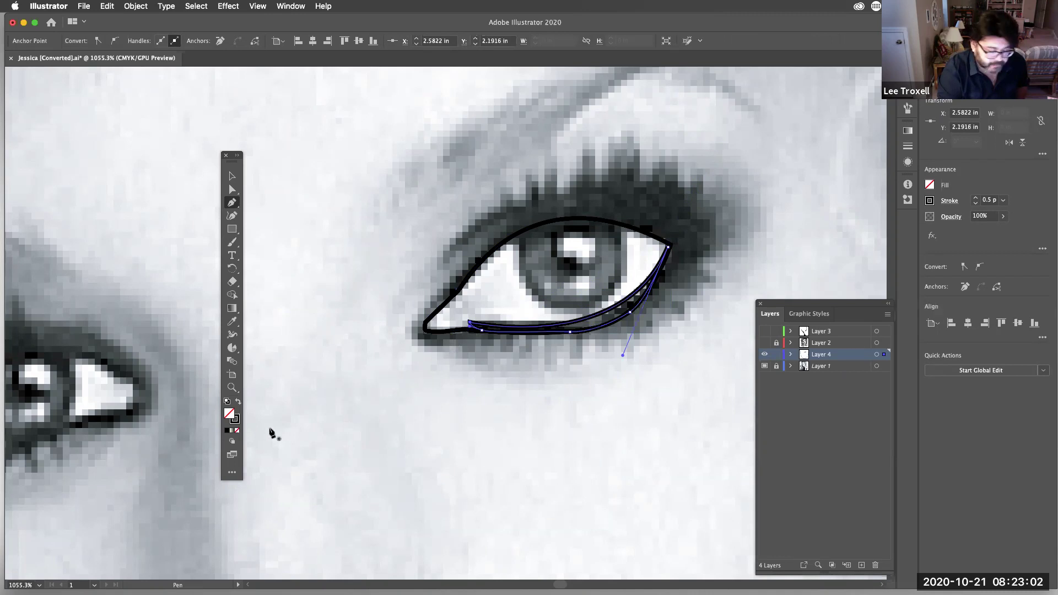
{"action": "left_click", "coordinate": [238, 401]}
- Hide and re-show the reference photo to check the lower lid, then deselect it
{"action": "left_click", "coordinate": [231, 176]}
{"action": "left_click", "coordinate": [765, 366]}
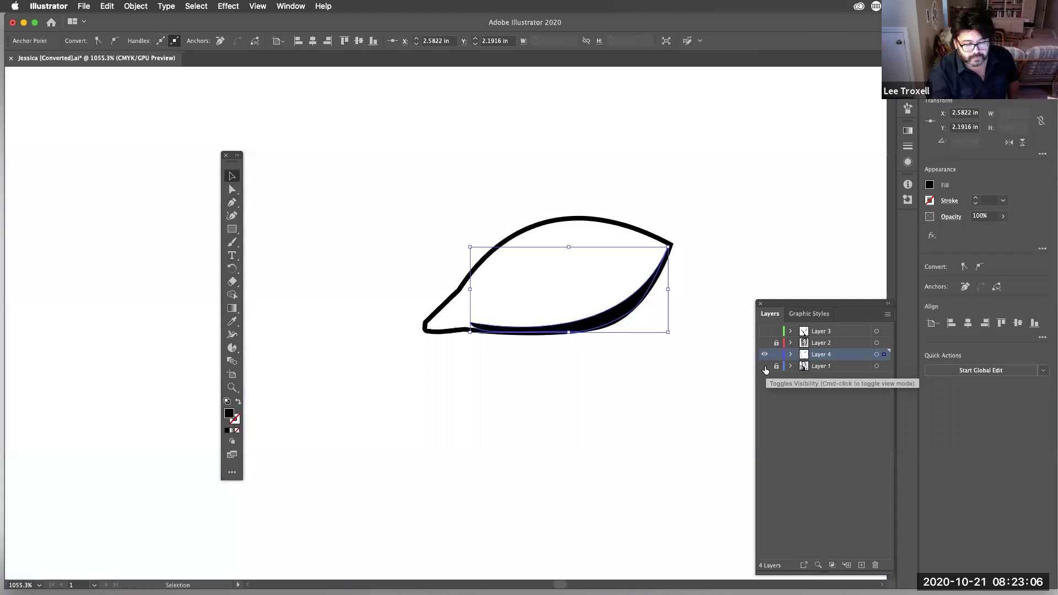
{"action": "left_click", "coordinate": [765, 367]}
{"action": "key", "text": "super+shift+a"}
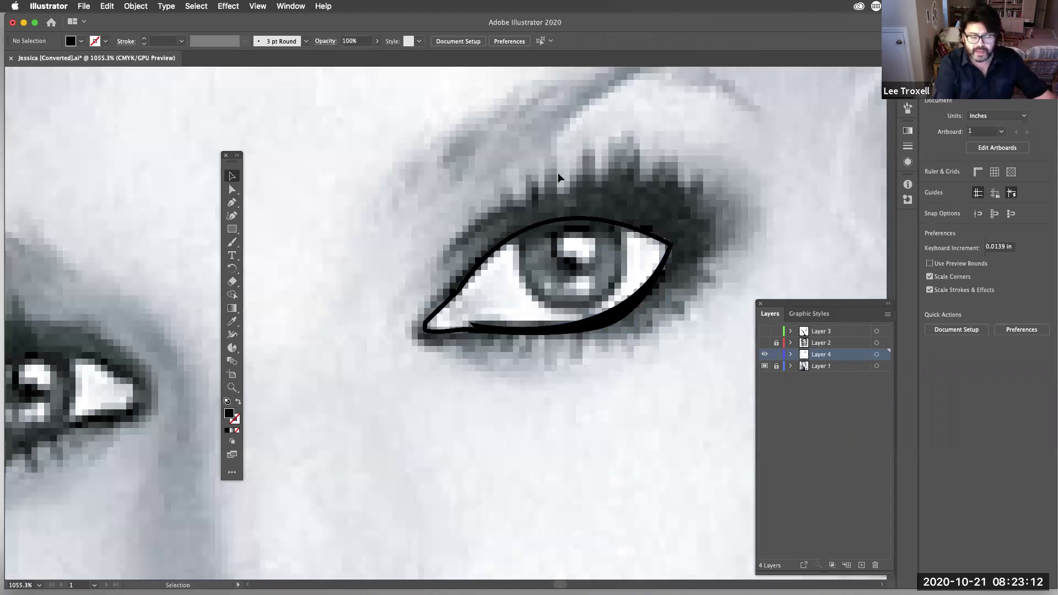
- Draw a circle over the right eye's iris with the Ellipse tool, undoing two trial ellipses
{"action": "left_click", "coordinate": [232, 229]}
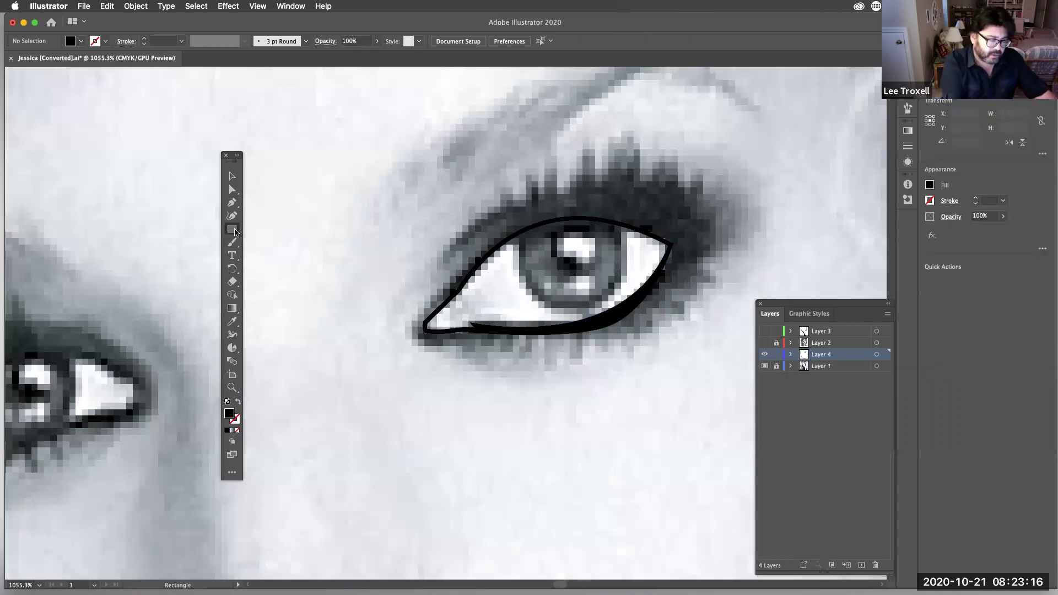
{"action": "left_click_drag", "start_coordinate": [232, 161], "coordinate": [376, 160]}
{"action": "left_click_drag", "start_coordinate": [379, 231], "coordinate": [428, 246]}
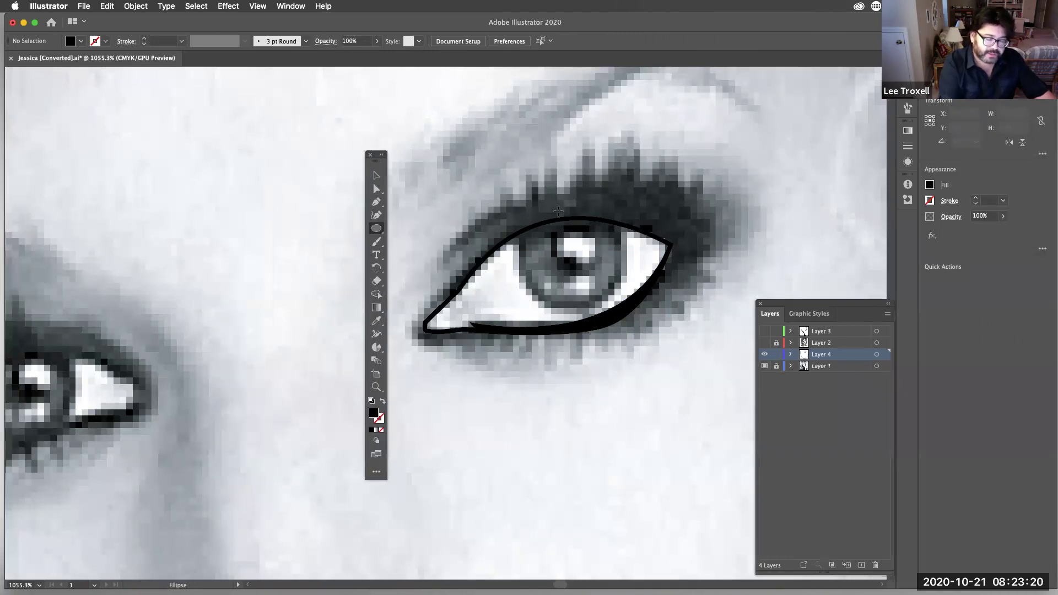
{"action": "left_click_drag", "start_coordinate": [478, 114], "coordinate": [702, 178]}
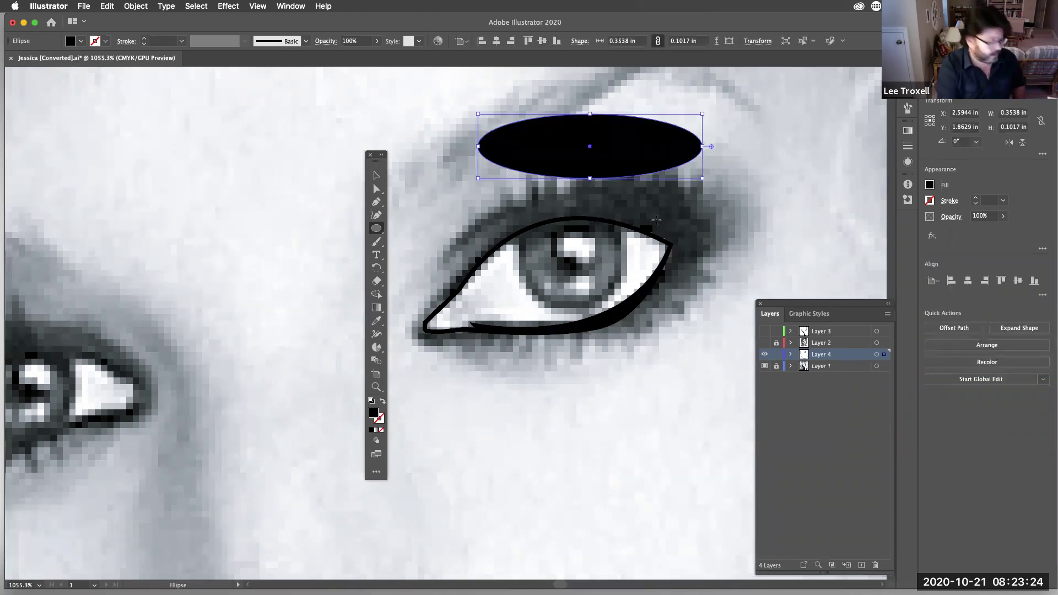
{"action": "key", "text": "ctrl+z"}
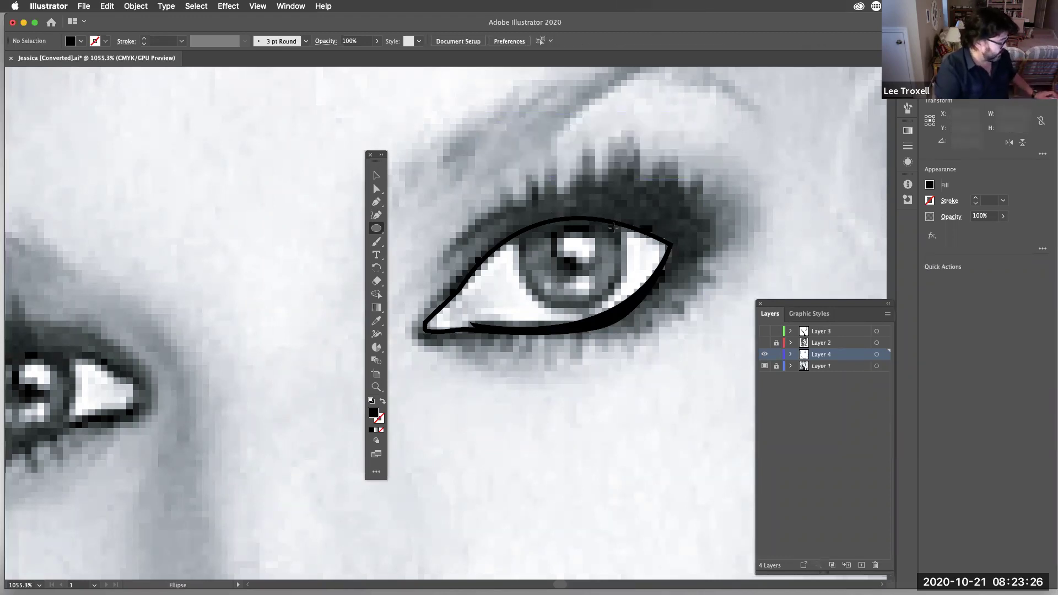
{"action": "left_click_drag", "start_coordinate": [529, 133], "coordinate": [579, 172]}
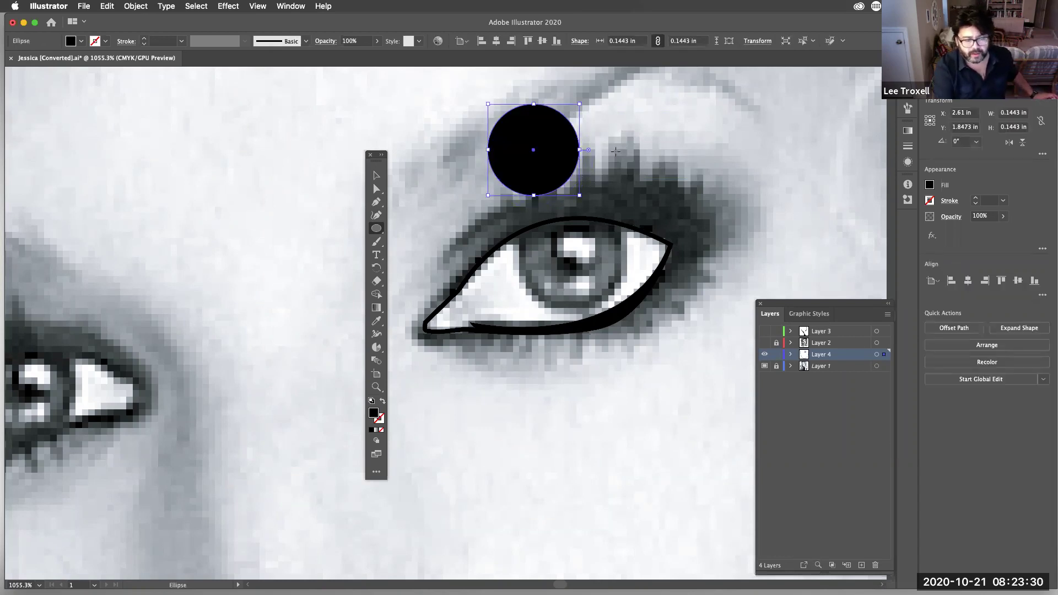
{"action": "key", "text": "ctrl+z"}
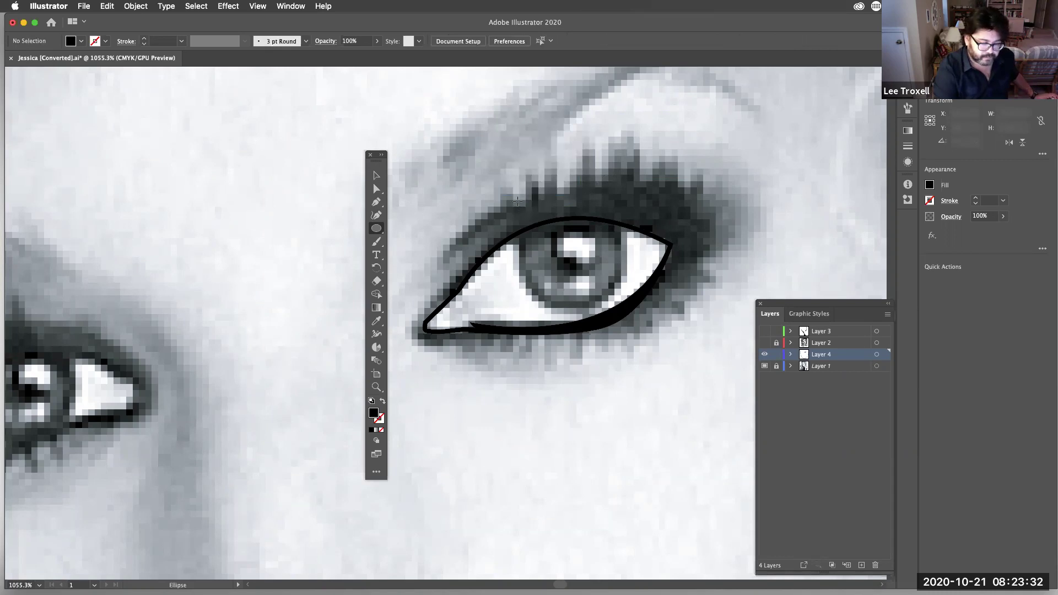
{"action": "left_click_drag", "start_coordinate": [512, 193], "coordinate": [623, 281]}
- Make the iris circle an unfilled black outline and draw a smaller pupil circle inside it
{"action": "left_click", "coordinate": [371, 400]}
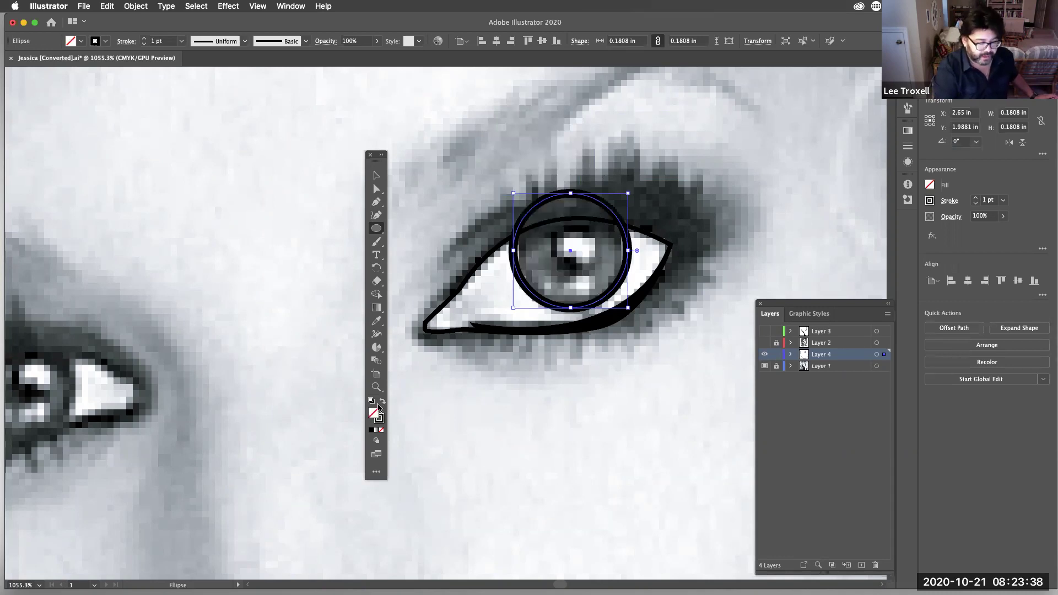
{"action": "left_click", "coordinate": [382, 402]}
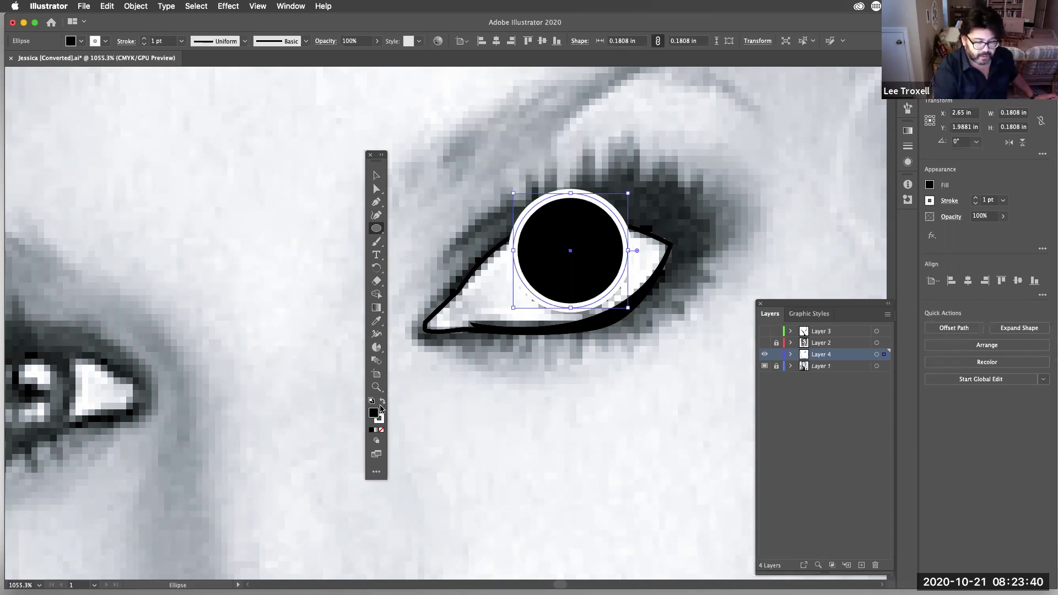
{"action": "left_click", "coordinate": [382, 403]}
{"action": "left_click", "coordinate": [381, 430]}
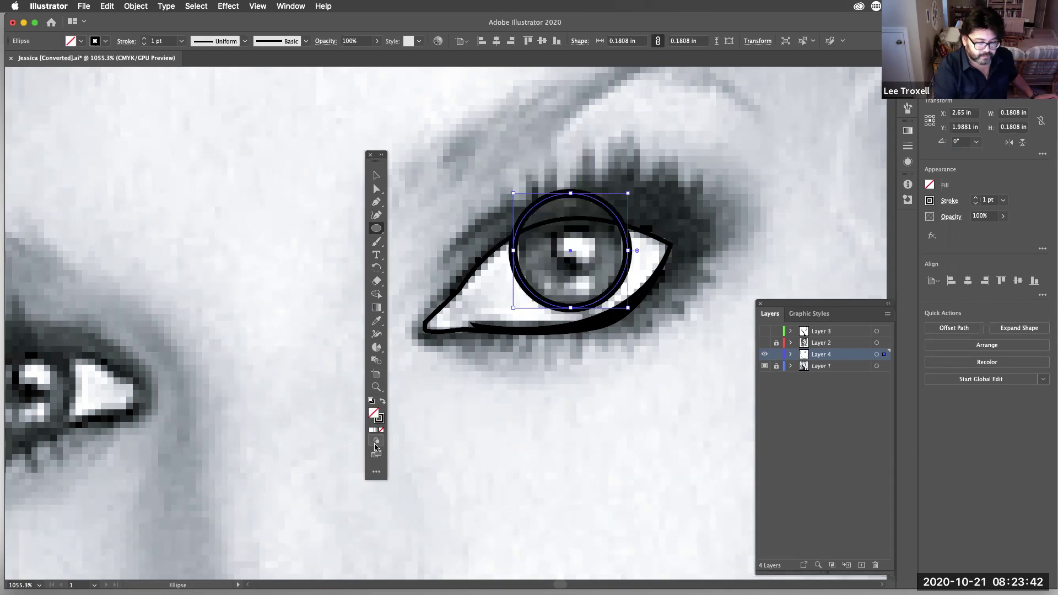
{"action": "left_click_drag", "start_coordinate": [551, 229], "coordinate": [603, 269]}
- Align the iris and pupil circles on their horizontal and vertical centres and nudge them onto the photo's iris
{"action": "left_click", "coordinate": [376, 175]}
{"action": "left_click", "coordinate": [564, 303]}
{"action": "left_click", "coordinate": [583, 279], "text": "shift"}
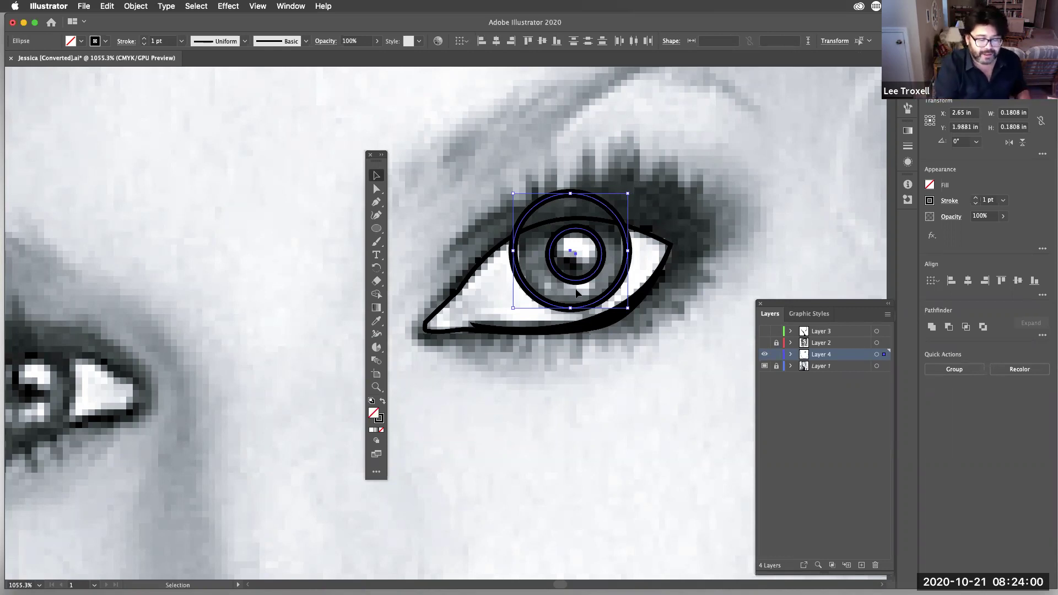
{"action": "left_click", "coordinate": [498, 43]}
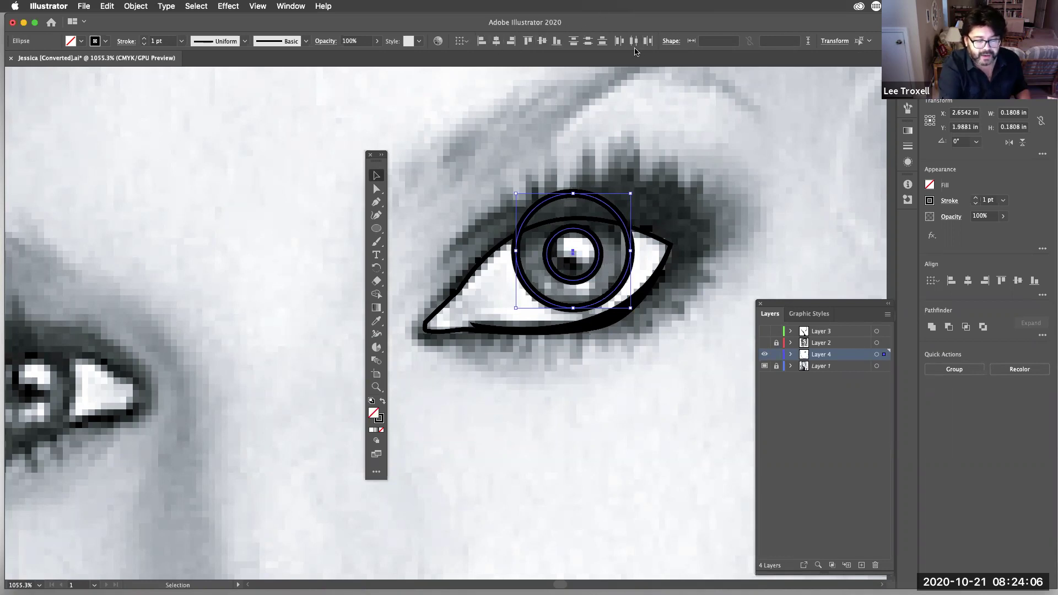
{"action": "left_click", "coordinate": [545, 41]}
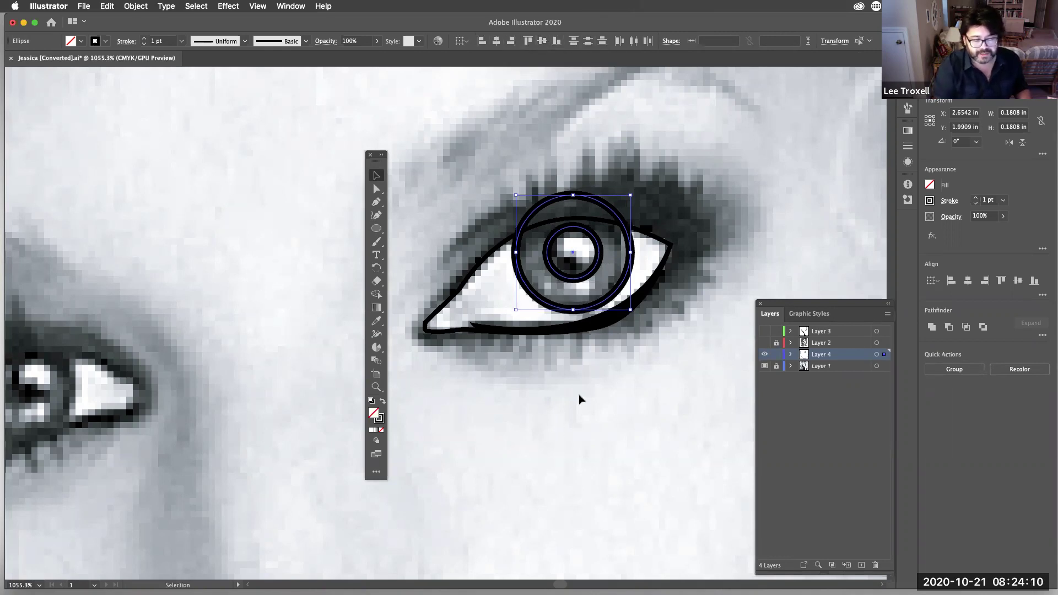
{"action": "left_click_drag", "start_coordinate": [592, 308], "coordinate": [588, 309]}
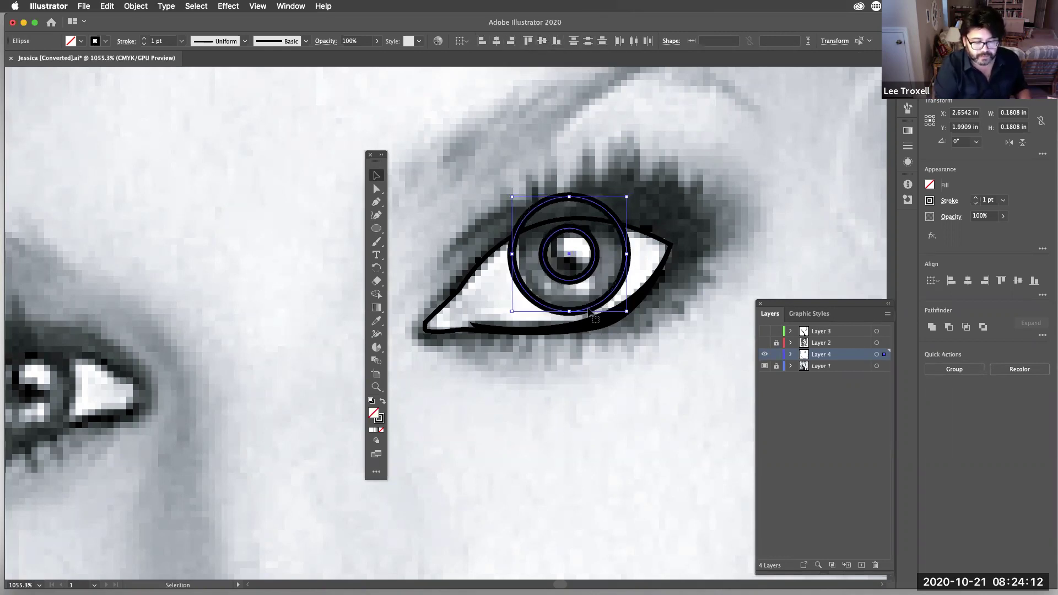
{"action": "left_click", "coordinate": [605, 300]}
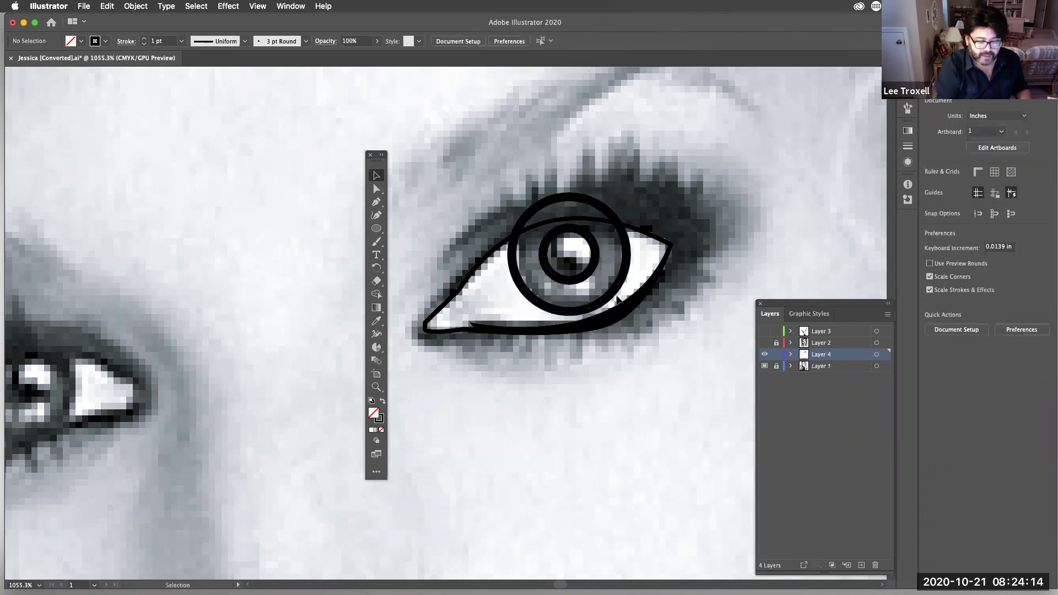
{"action": "left_click", "coordinate": [581, 279]}
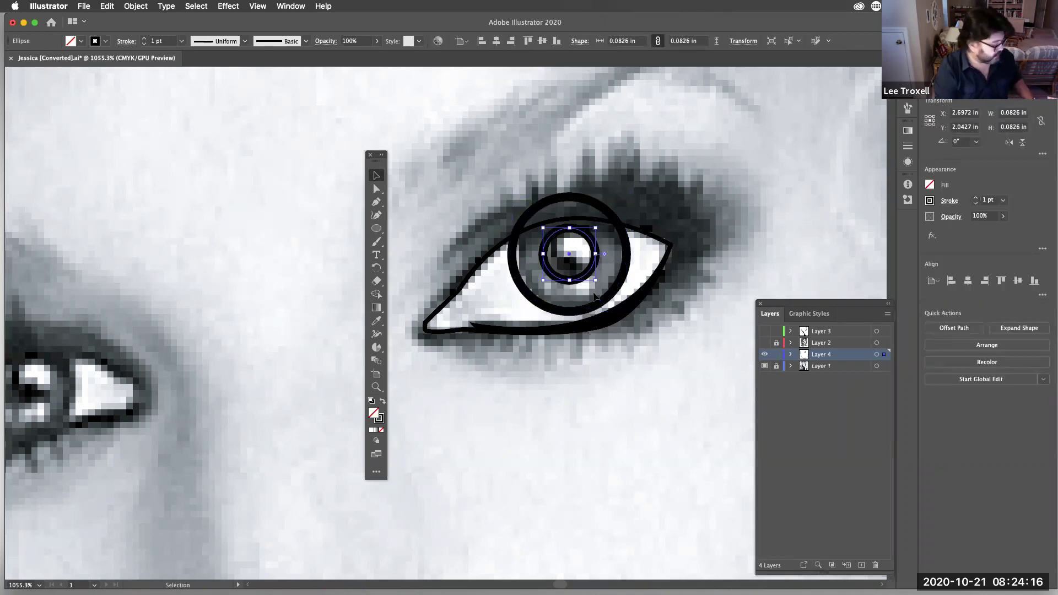
- Fill the pupil circle solid black, then toggle the photo and eye layers to review it
{"action": "key", "text": "Return"}
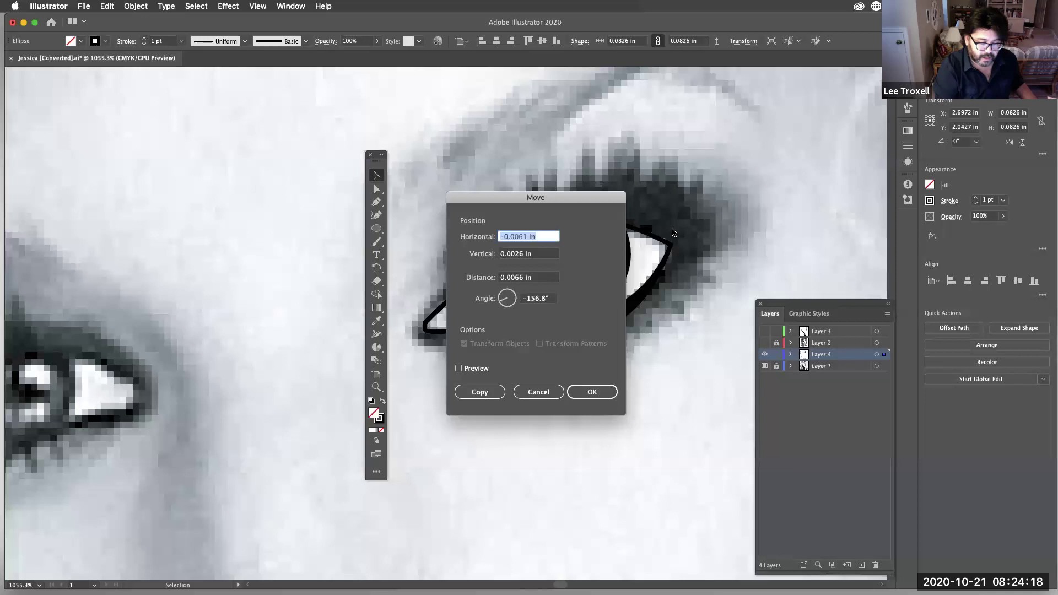
{"action": "left_click", "coordinate": [540, 391]}
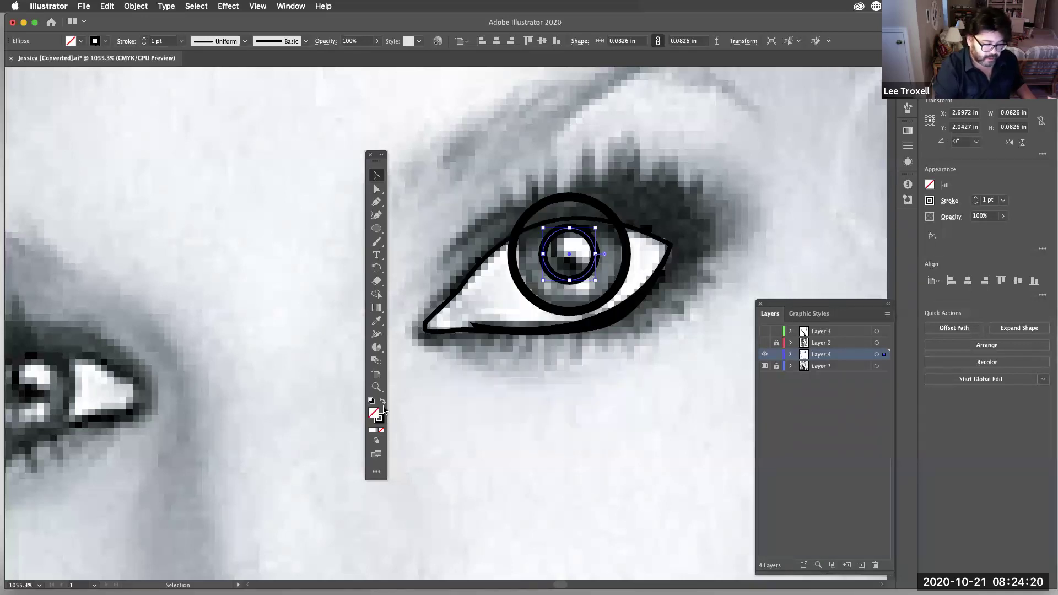
{"action": "left_click", "coordinate": [383, 404]}
{"action": "left_click", "coordinate": [613, 346]}
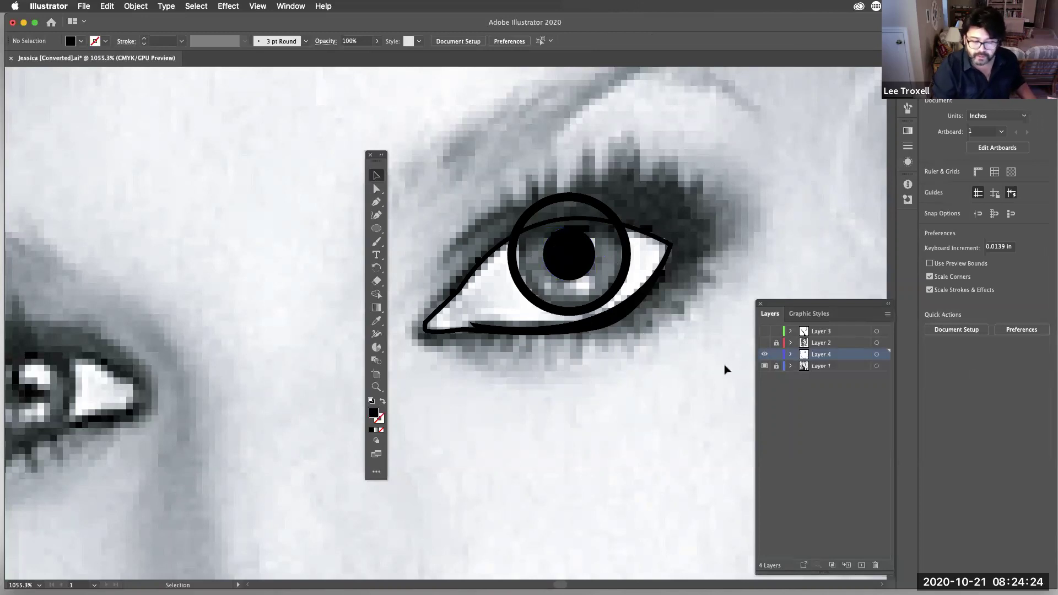
{"action": "left_click", "coordinate": [764, 366]}
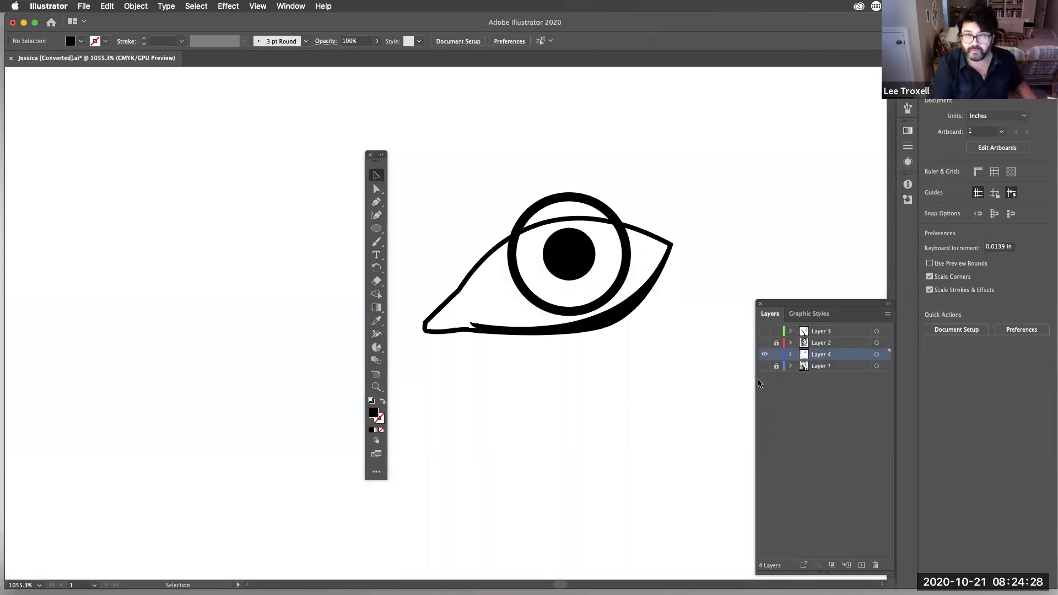
{"action": "left_click", "coordinate": [765, 355]}
{"action": "left_click", "coordinate": [765, 355]}
{"action": "left_click", "coordinate": [764, 366]}
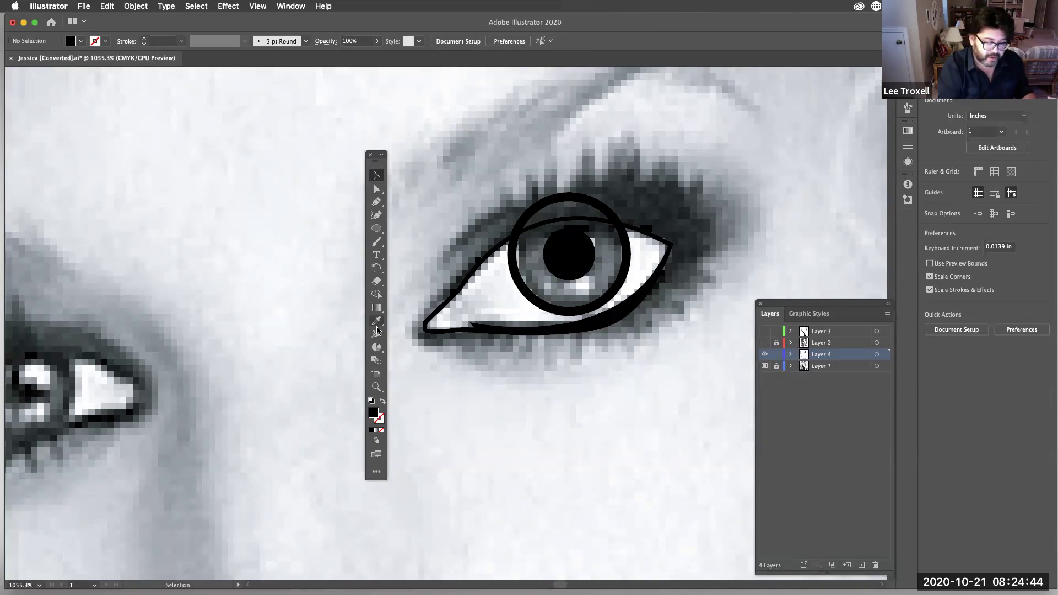
- Cut the iris ring at its upper left and right with Scissors and delete the arc above the lid
{"action": "left_click", "coordinate": [516, 266]}
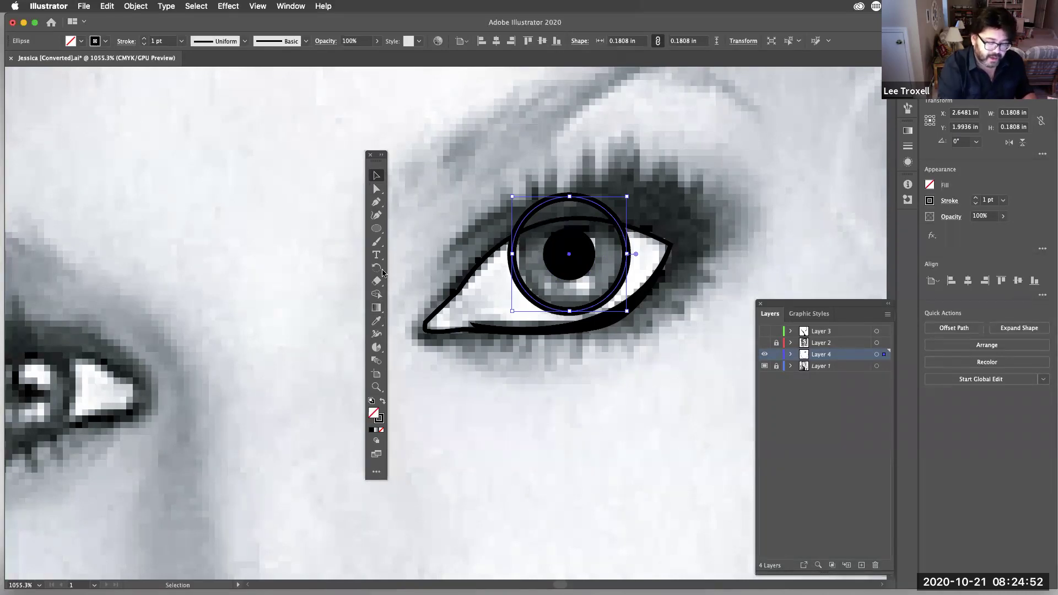
{"action": "left_click_drag", "start_coordinate": [377, 282], "coordinate": [432, 296]}
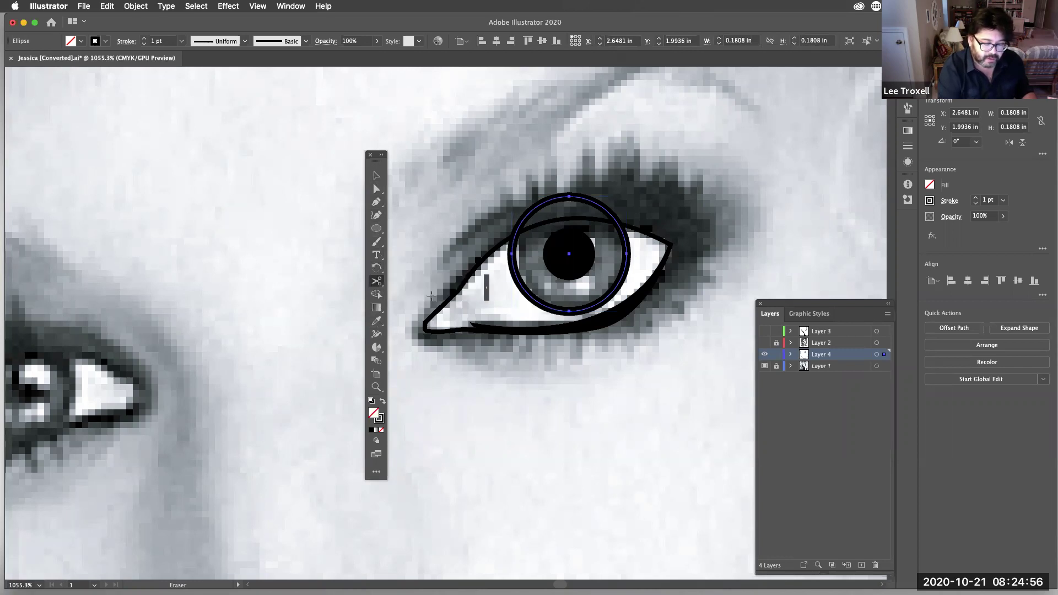
{"action": "left_click", "coordinate": [514, 235]}
{"action": "left_click", "coordinate": [618, 223]}
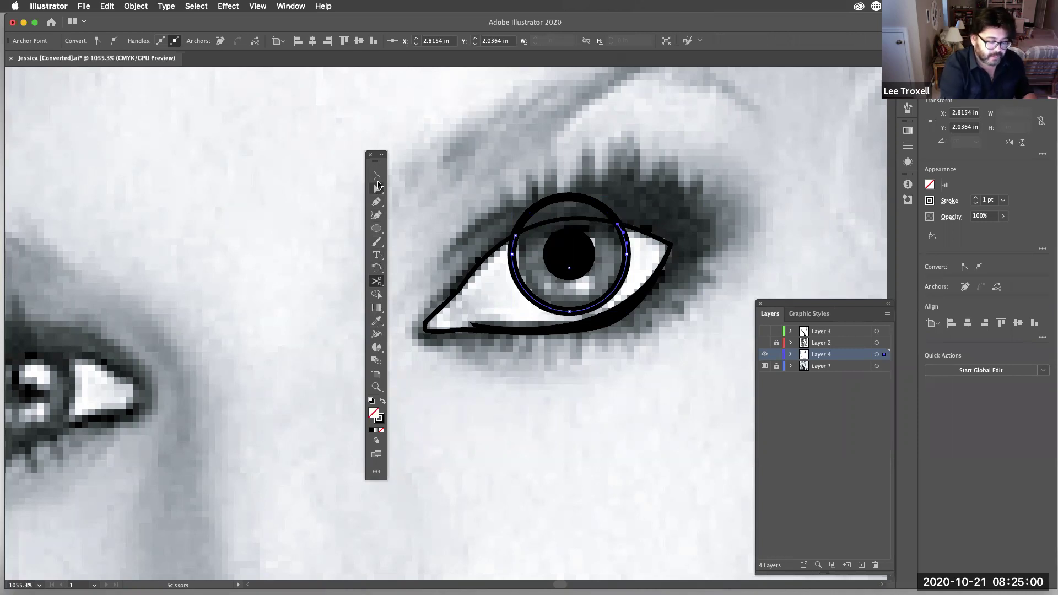
{"action": "left_click", "coordinate": [377, 175]}
{"action": "double_click", "coordinate": [585, 199]}
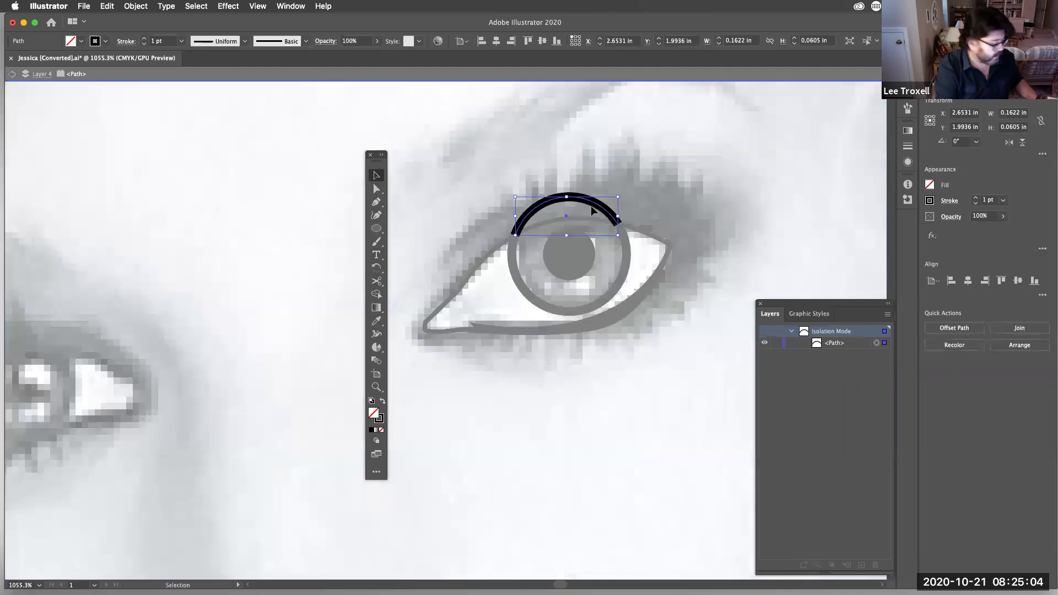
{"action": "key", "text": "Delete"}
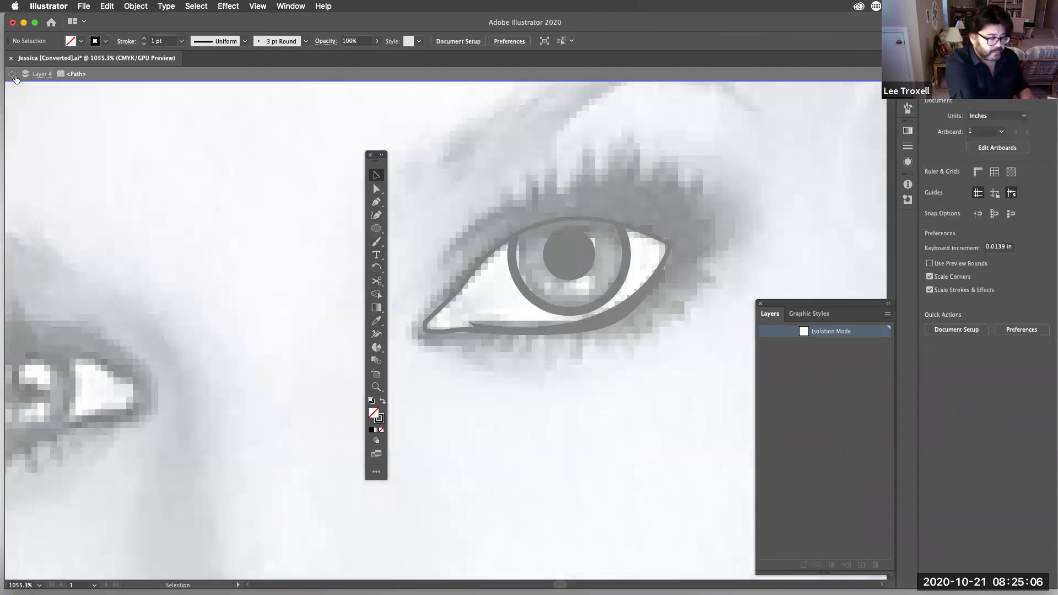
{"action": "left_click", "coordinate": [14, 76]}
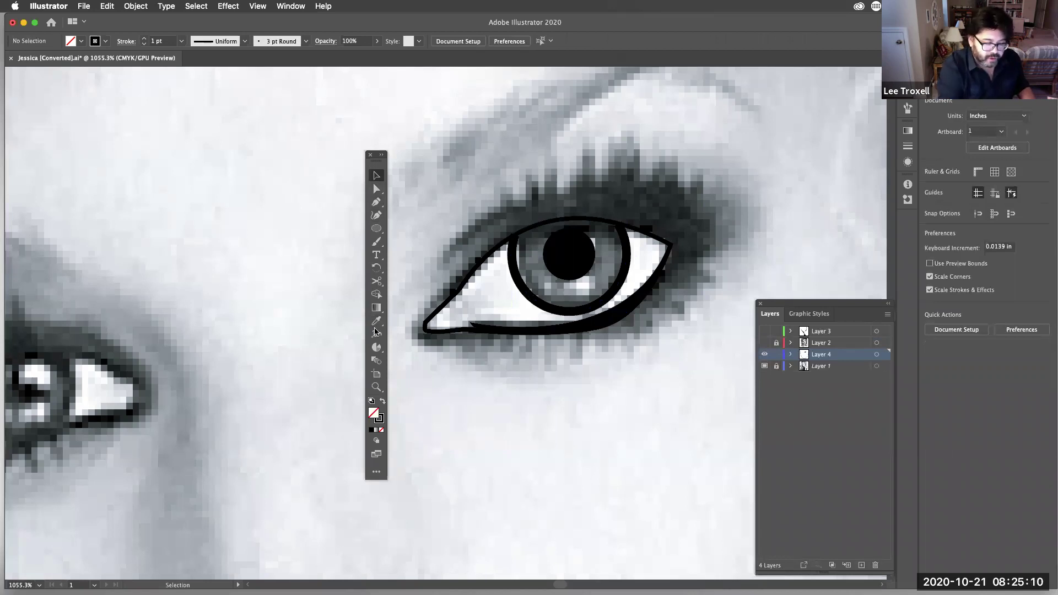
{"action": "left_click", "coordinate": [377, 202]}
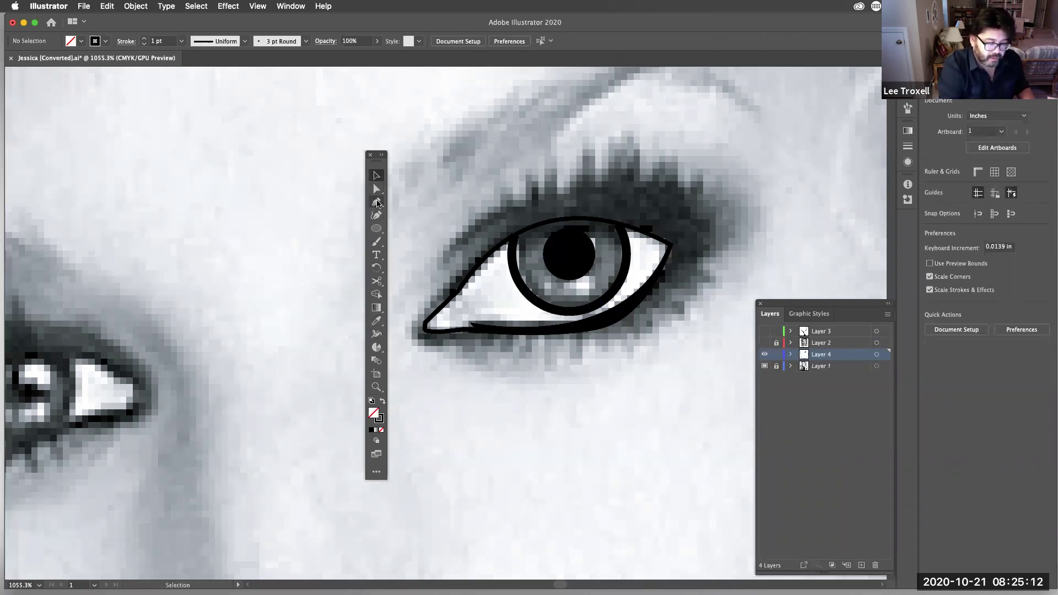
- Draw a closed shape between the upper lid and iris, fill it black with no stroke, and hide the photo
{"action": "left_click", "coordinate": [512, 248]}
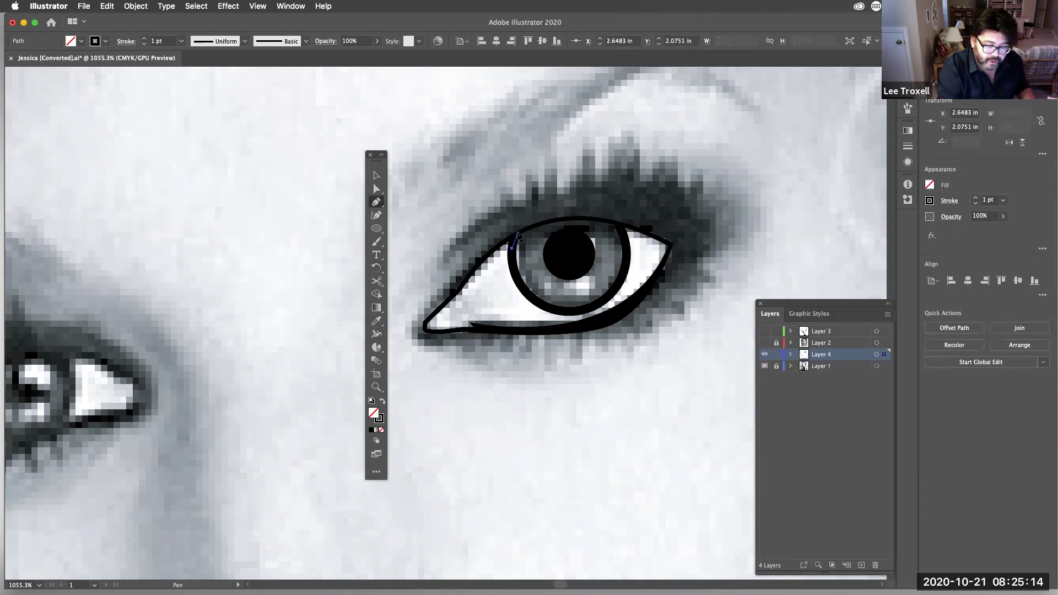
{"action": "left_click_drag", "start_coordinate": [558, 219], "coordinate": [621, 232]}
{"action": "left_click", "coordinate": [623, 240]}
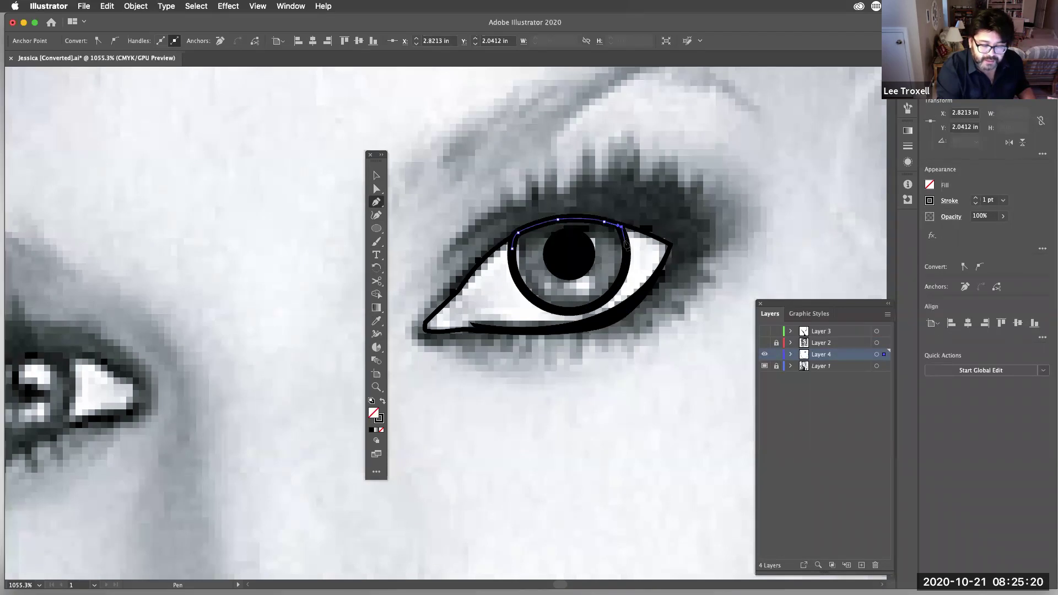
{"action": "left_click_drag", "start_coordinate": [514, 263], "coordinate": [481, 299]}
{"action": "left_click", "coordinate": [515, 264]}
{"action": "left_click", "coordinate": [512, 248]}
{"action": "left_click", "coordinate": [382, 401]}
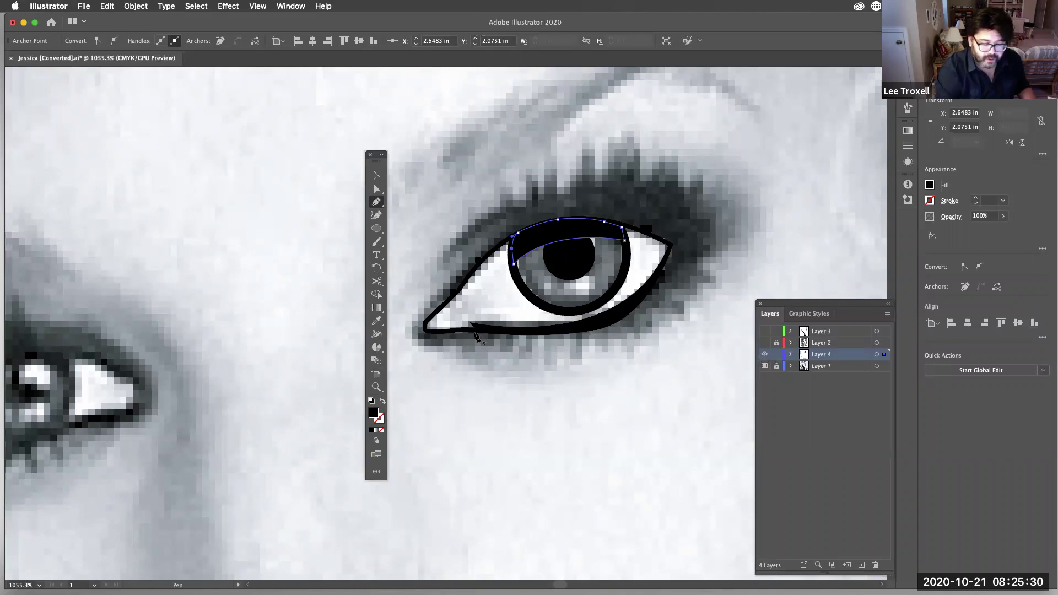
{"action": "left_click", "coordinate": [764, 366]}
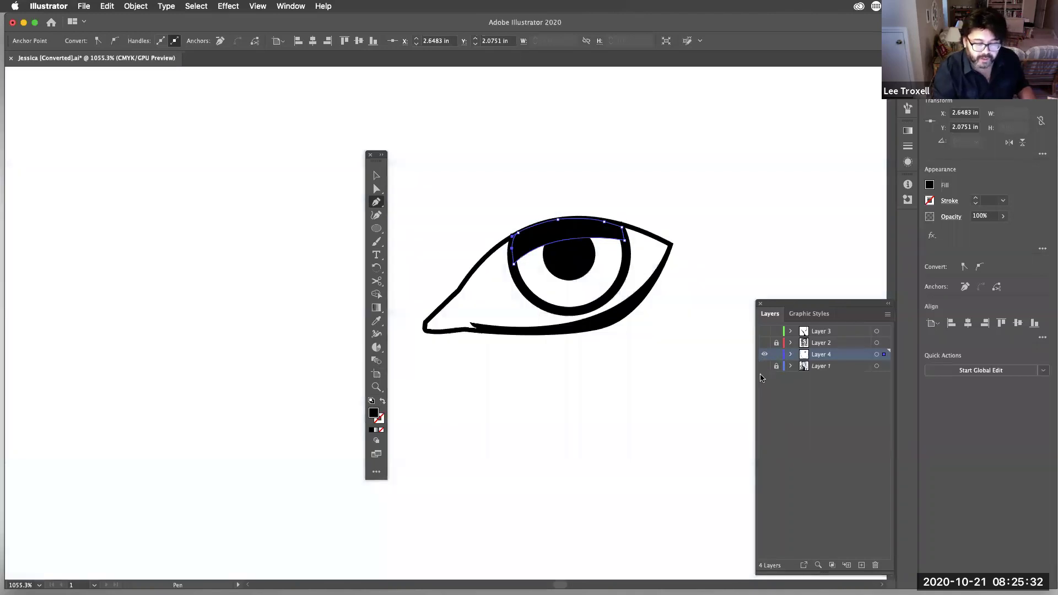
{"action": "left_click", "coordinate": [377, 176]}
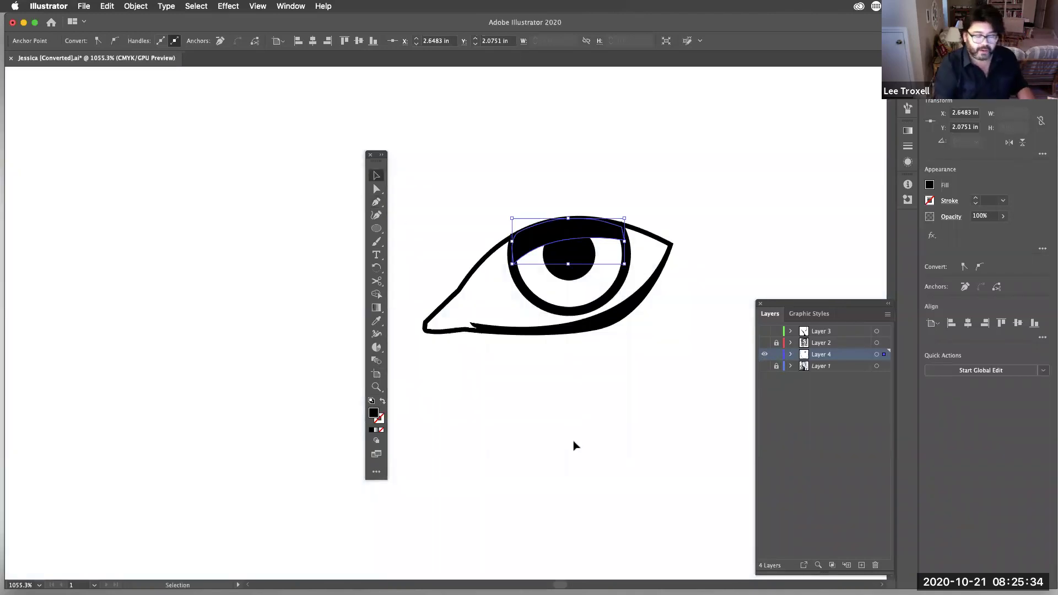
{"action": "left_click", "coordinate": [561, 465]}
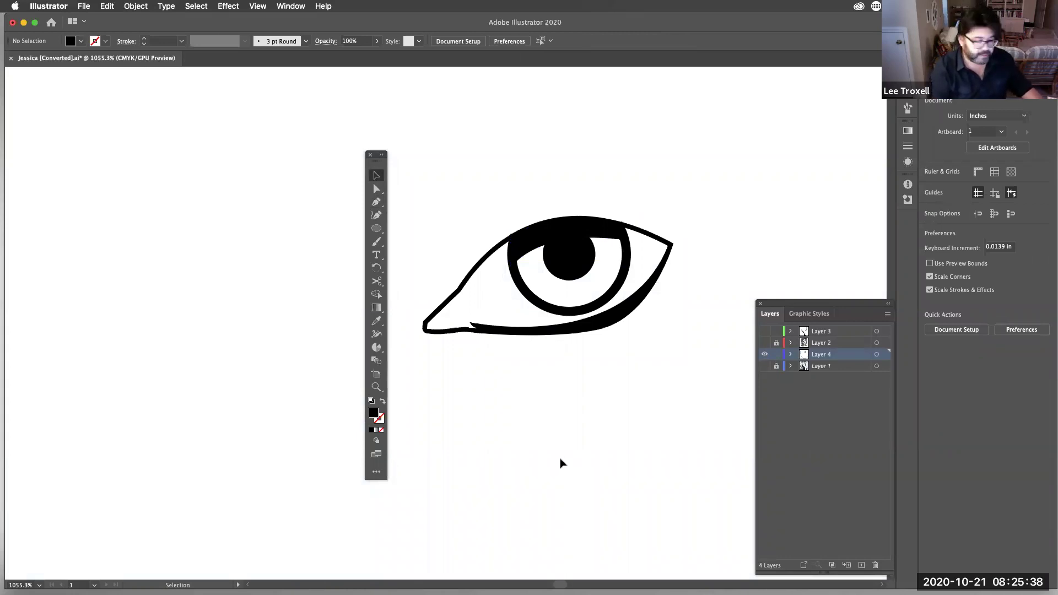
- With the photo shown, trace a curve across the eye's inner corner as an unfilled 0.25 pt black line
{"action": "left_click", "coordinate": [764, 366]}
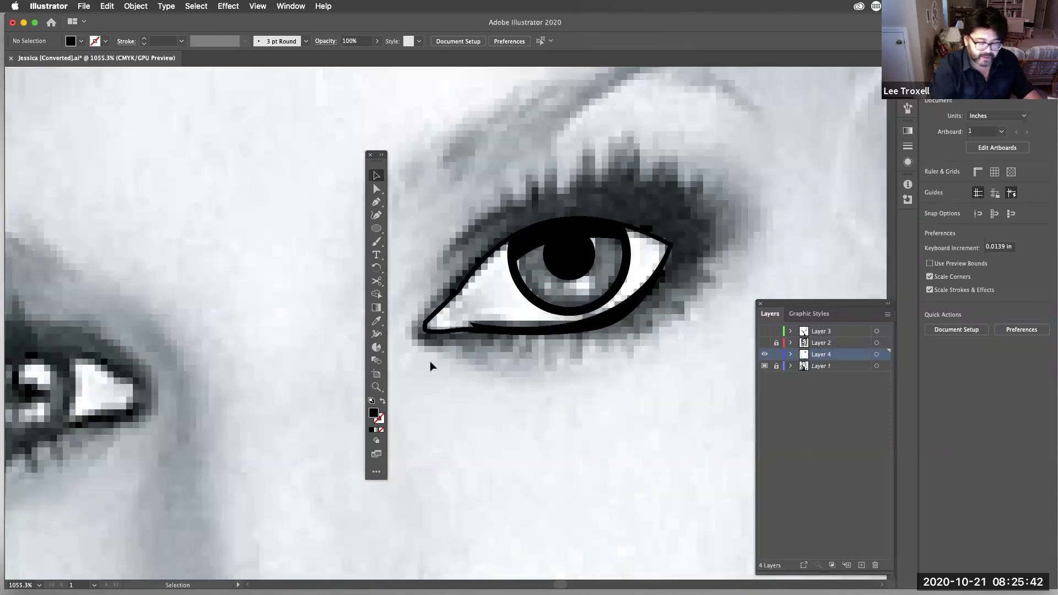
{"action": "left_click", "coordinate": [377, 201]}
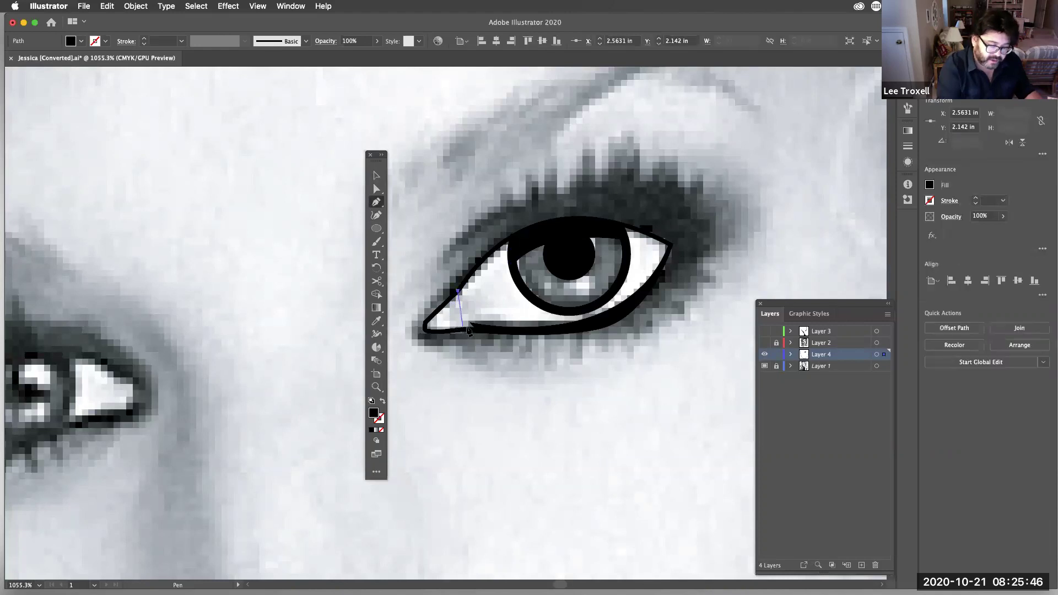
{"action": "left_click_drag", "start_coordinate": [467, 325], "coordinate": [495, 332]}
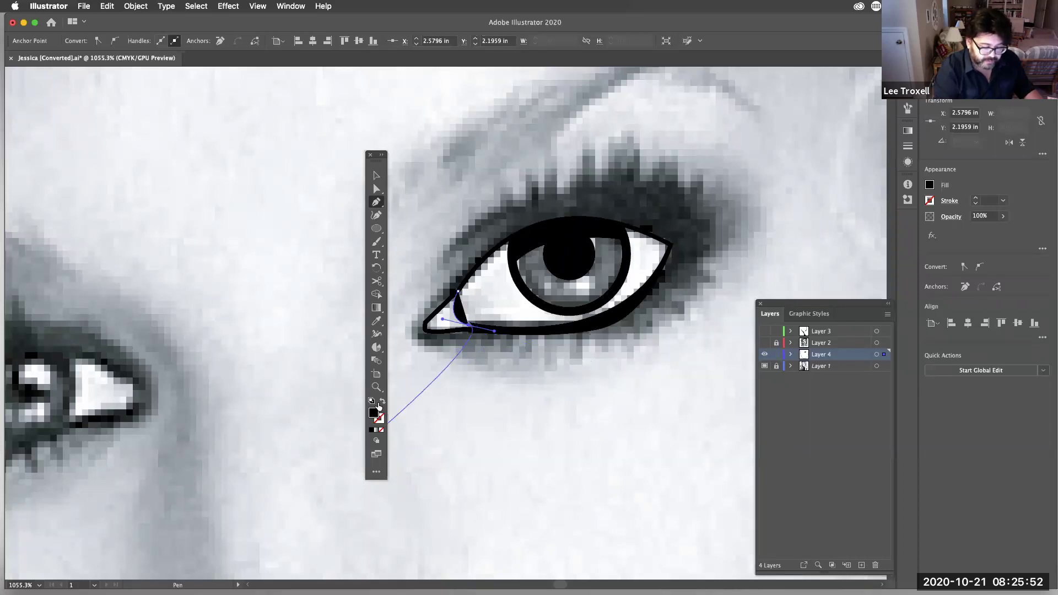
{"action": "left_click", "coordinate": [380, 403]}
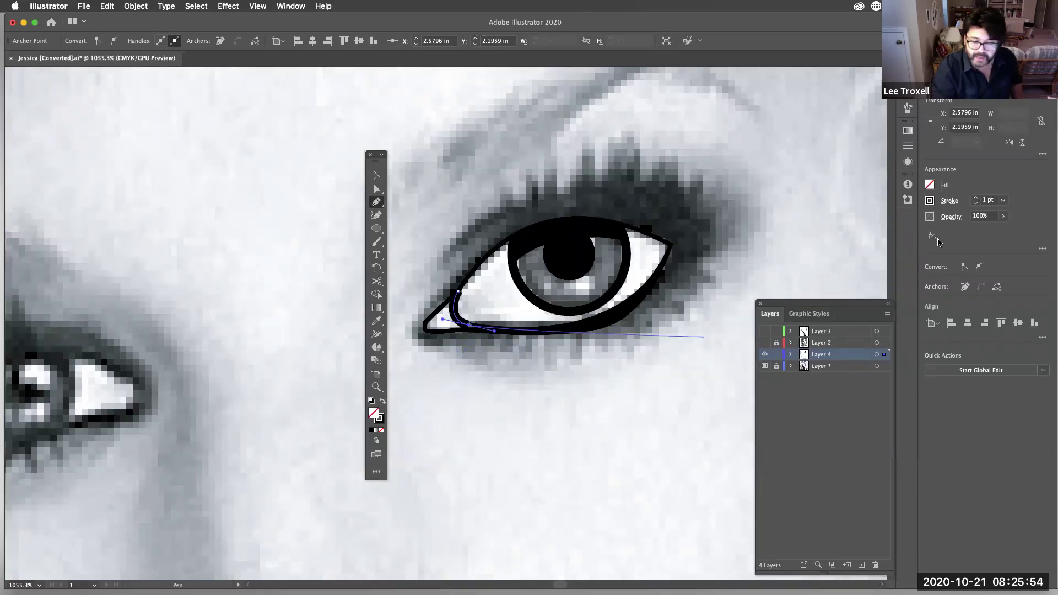
{"action": "left_click", "coordinate": [1004, 204]}
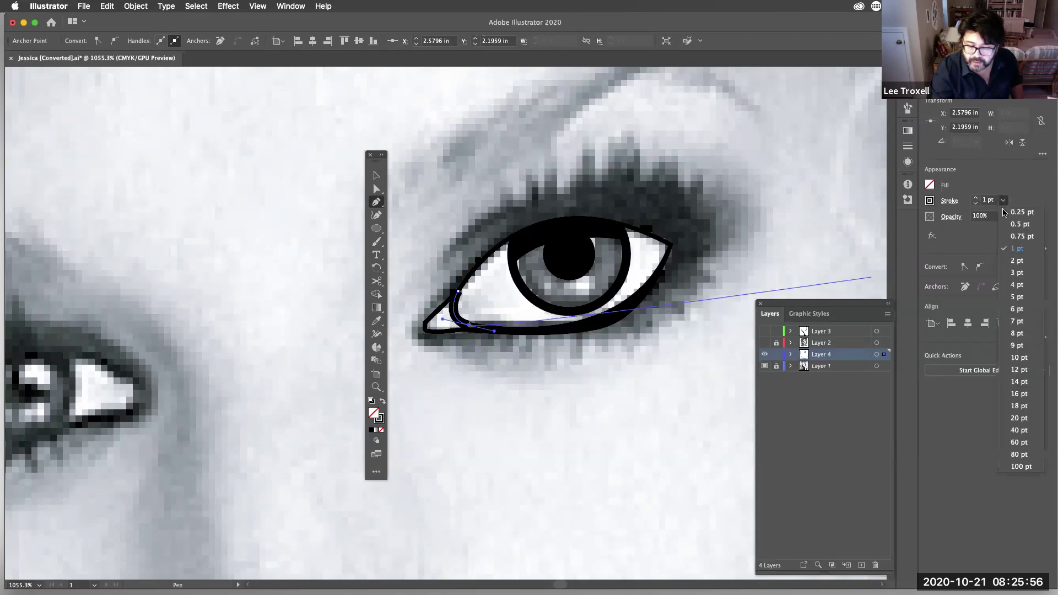
{"action": "left_click", "coordinate": [1020, 227]}
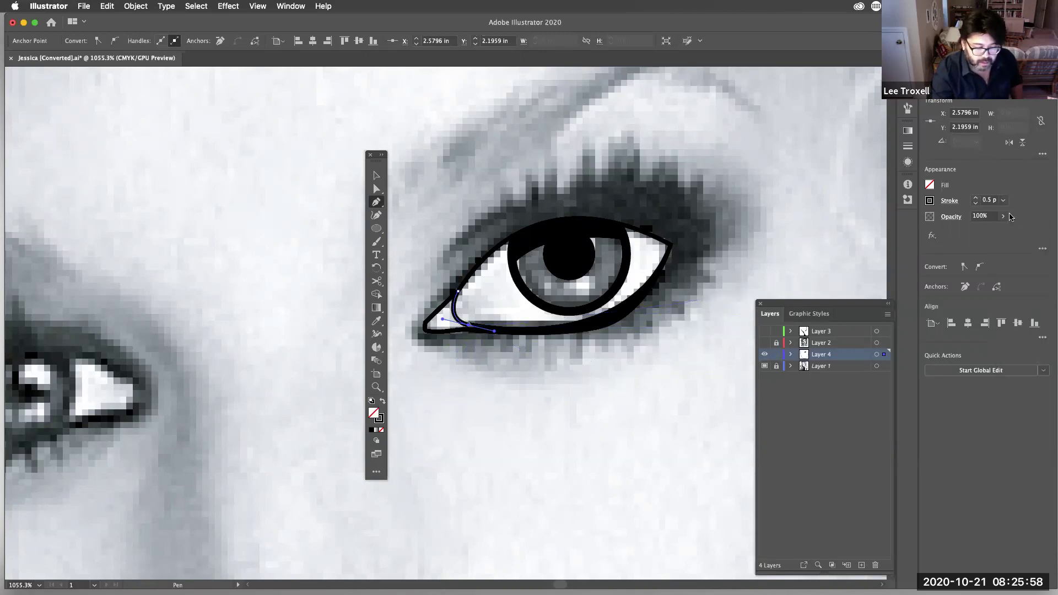
{"action": "left_click", "coordinate": [1004, 203]}
{"action": "left_click", "coordinate": [1015, 220]}
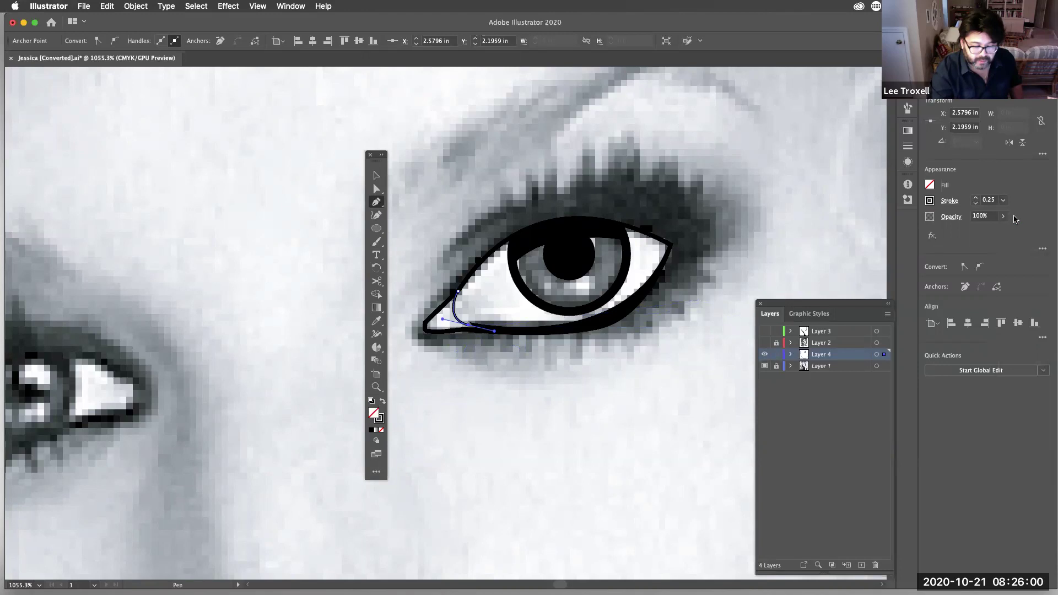
{"action": "key", "text": "super+shift+a"}
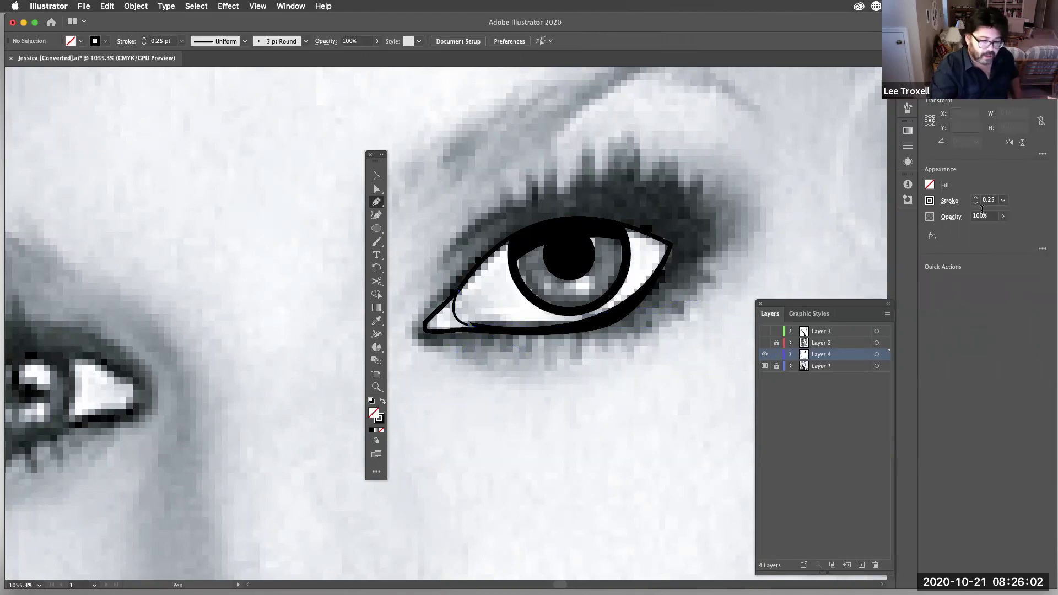
- Draw a short two-point line at the eye's inner corner
{"action": "left_click", "coordinate": [436, 328]}
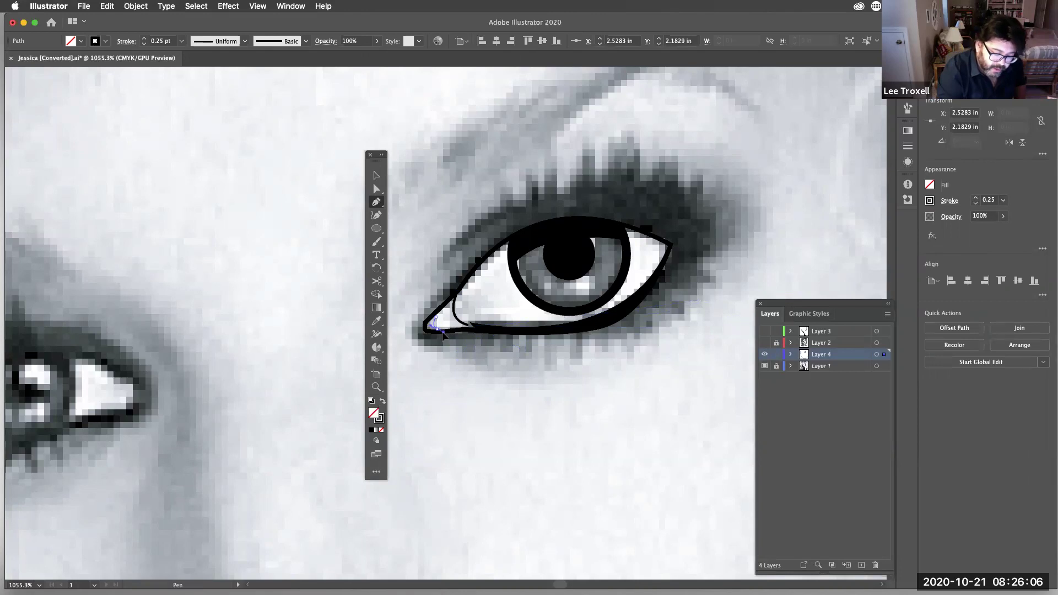
{"action": "left_click", "coordinate": [444, 333]}
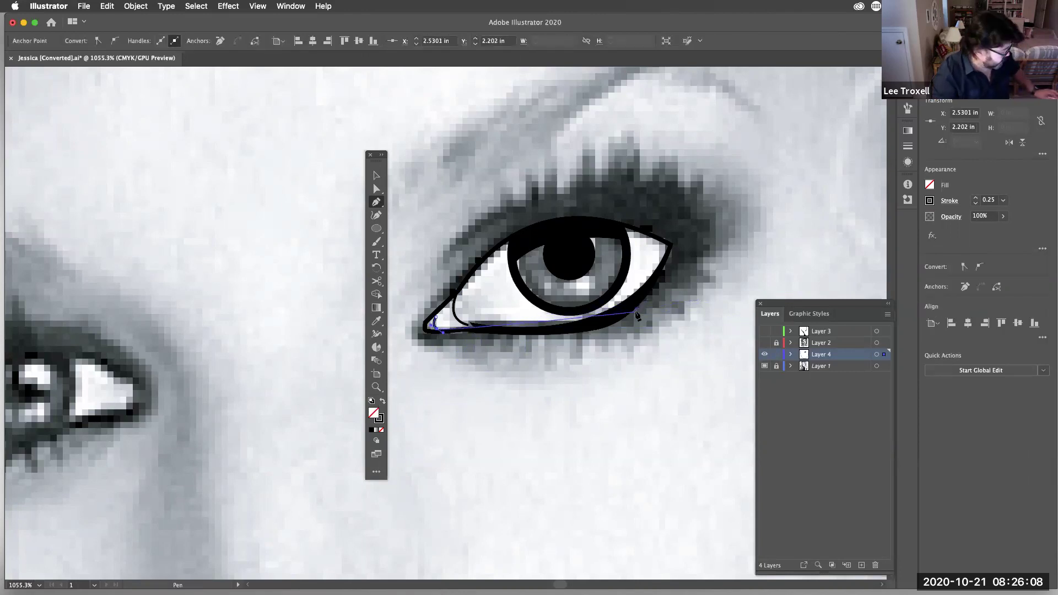
{"action": "key", "text": "Escape"}
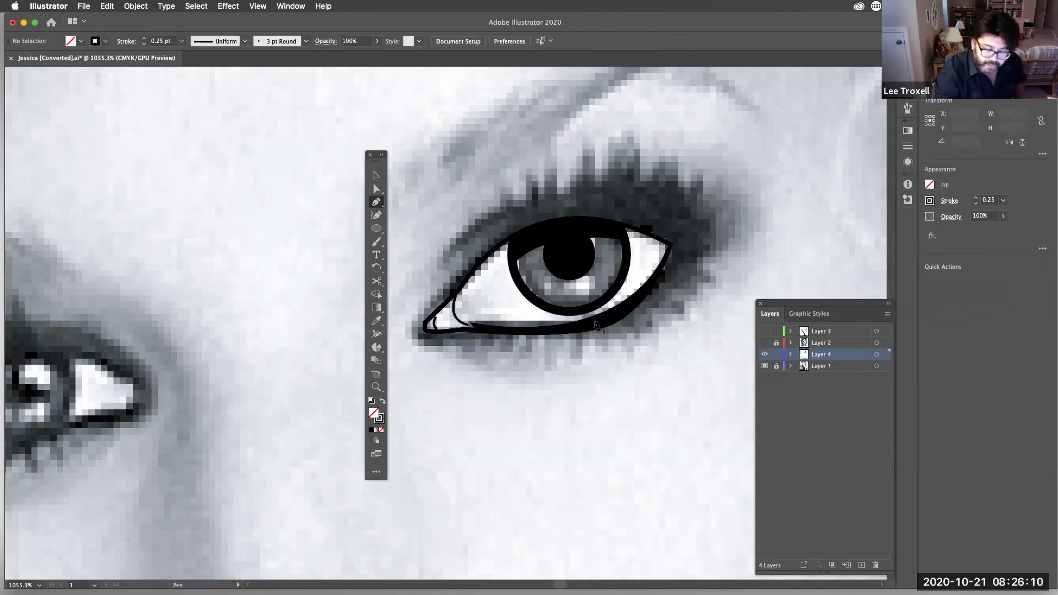
- Extend the thin corner line up along the upper lid, undoing two stray segments
{"action": "left_click", "coordinate": [458, 290]}
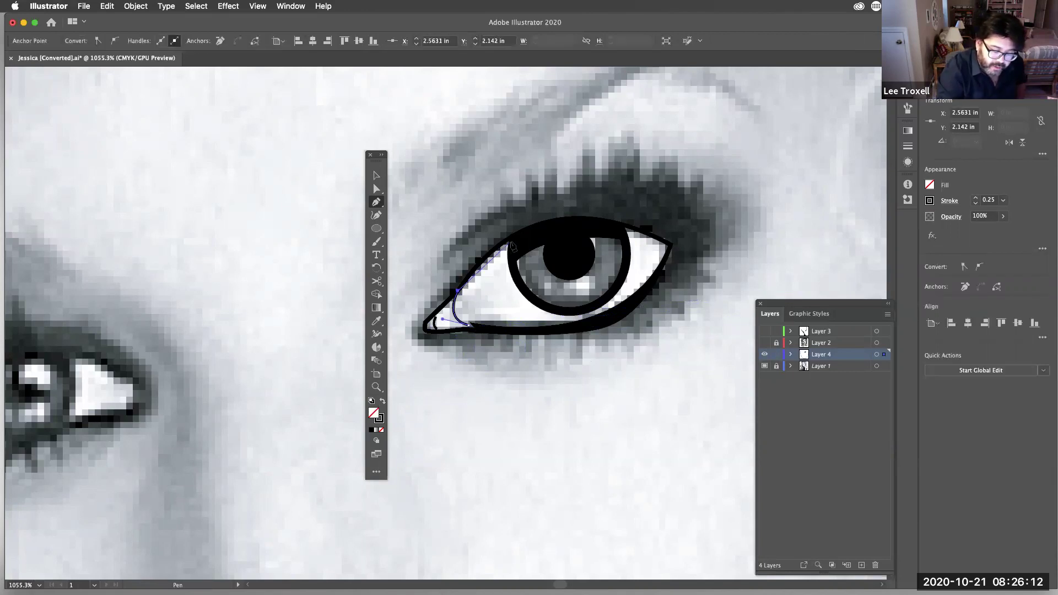
{"action": "left_click_drag", "start_coordinate": [512, 243], "coordinate": [539, 230]}
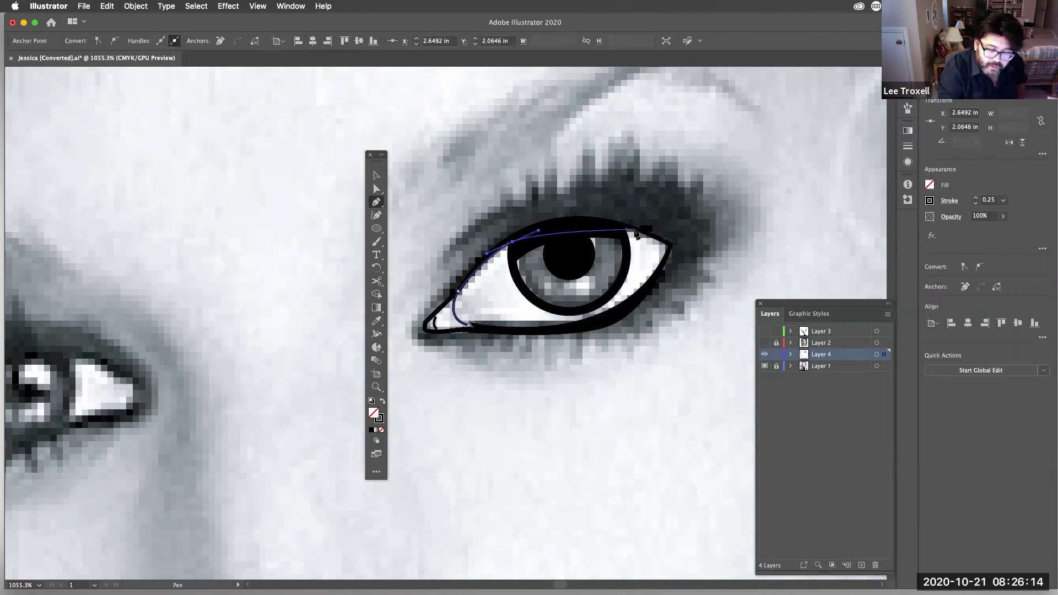
{"action": "left_click_drag", "start_coordinate": [645, 235], "coordinate": [496, 250]}
{"action": "left_click", "coordinate": [487, 253]}
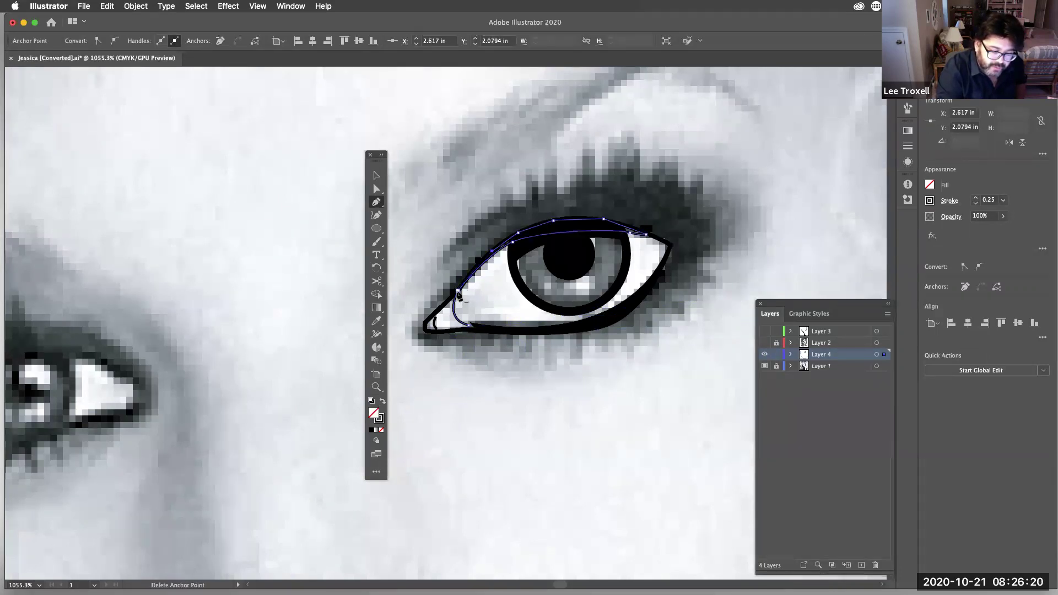
{"action": "left_click", "coordinate": [475, 279]}
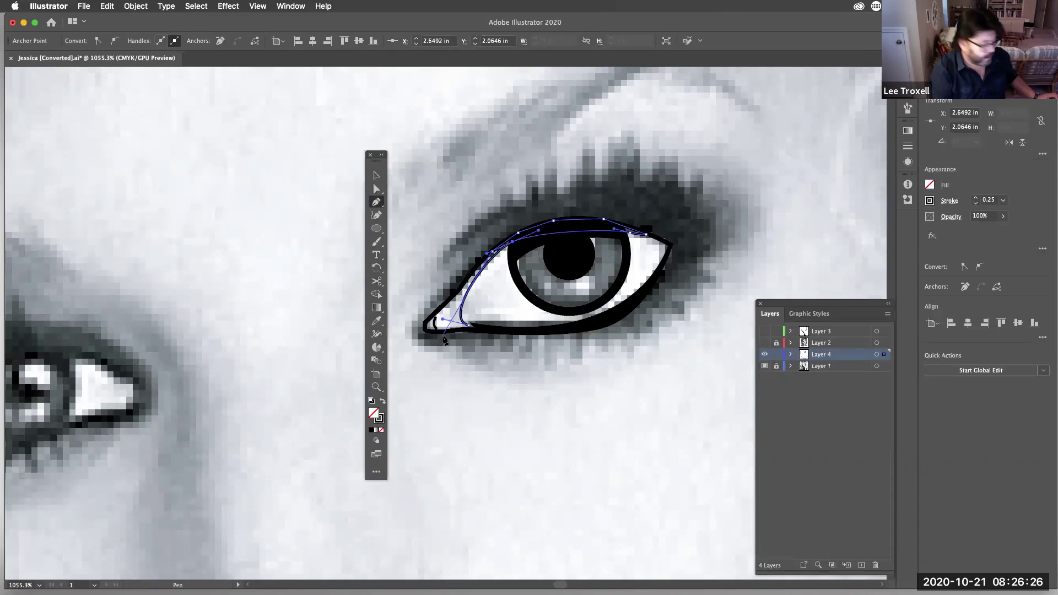
{"action": "left_click", "coordinate": [468, 326]}
{"action": "left_click_drag", "start_coordinate": [470, 329], "coordinate": [467, 326]}
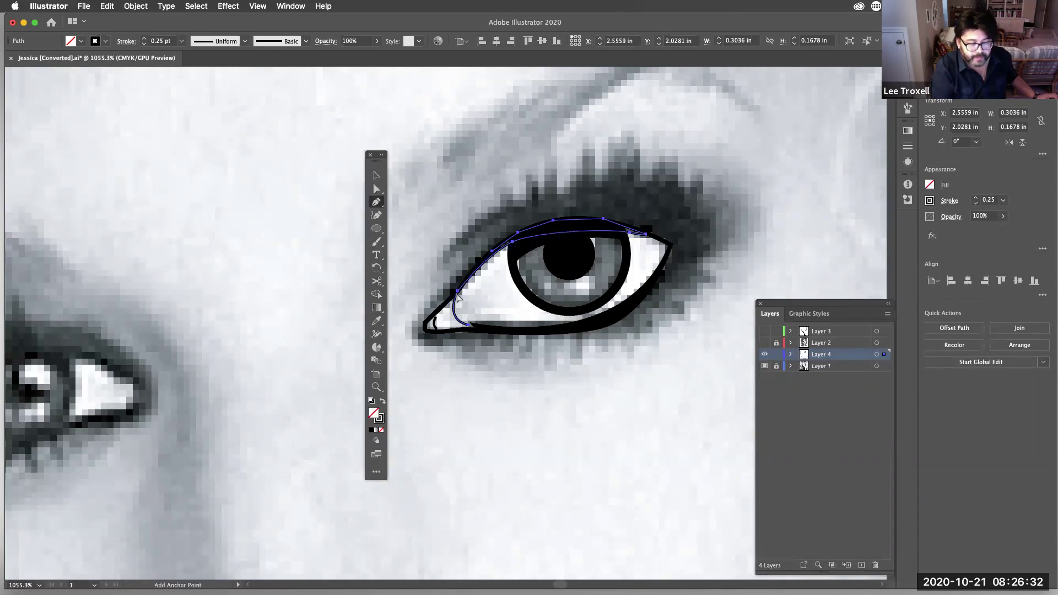
{"action": "left_click", "coordinate": [471, 326]}
{"action": "left_click_drag", "start_coordinate": [478, 331], "coordinate": [451, 315]}
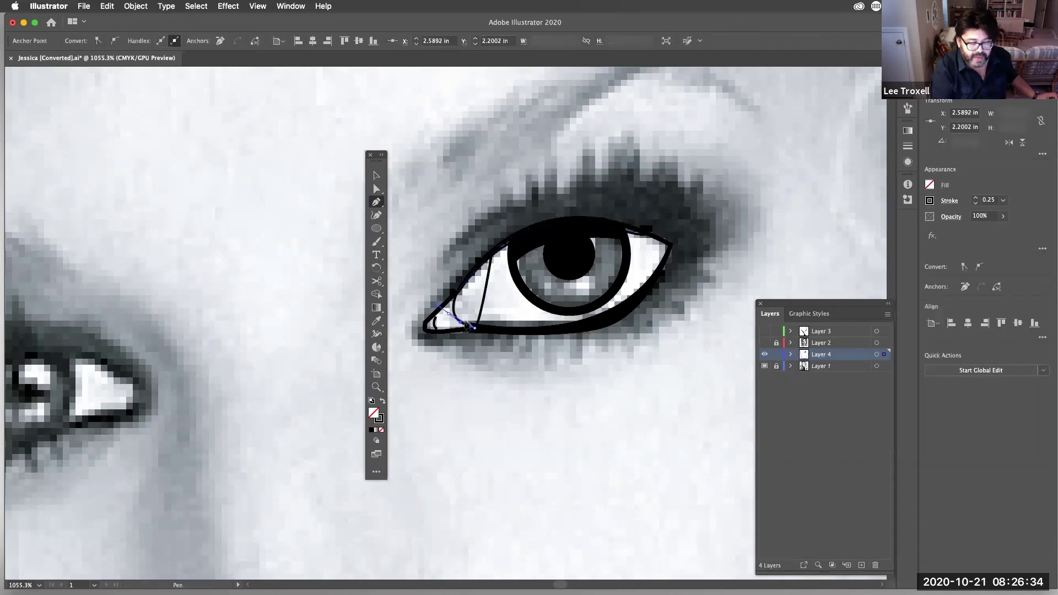
{"action": "key", "text": "super+z"}
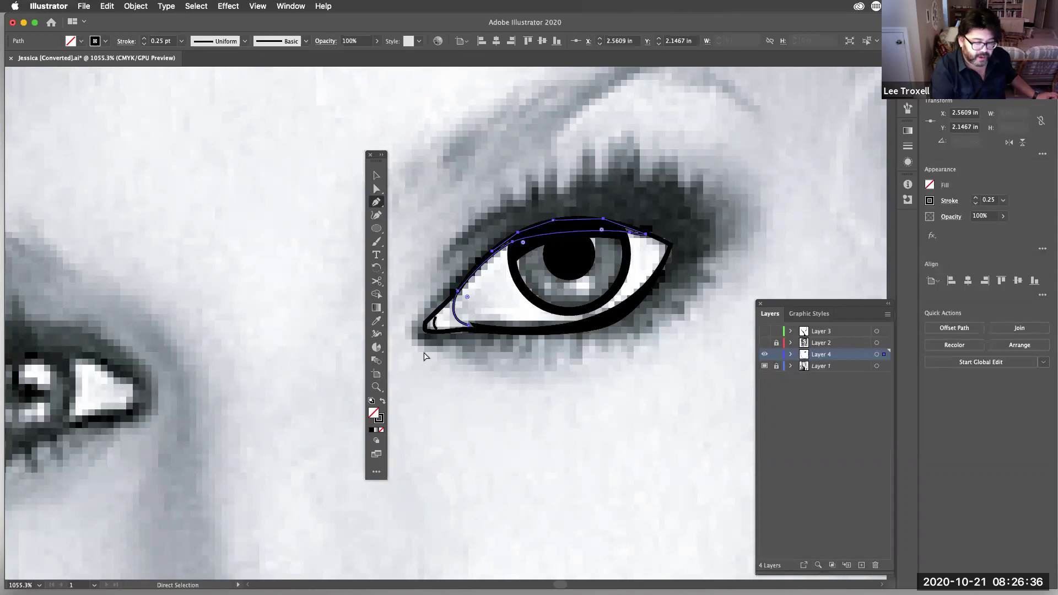
{"action": "key", "text": "super+z"}
{"action": "key", "text": "super+z"}
{"action": "key", "text": "super+z"}
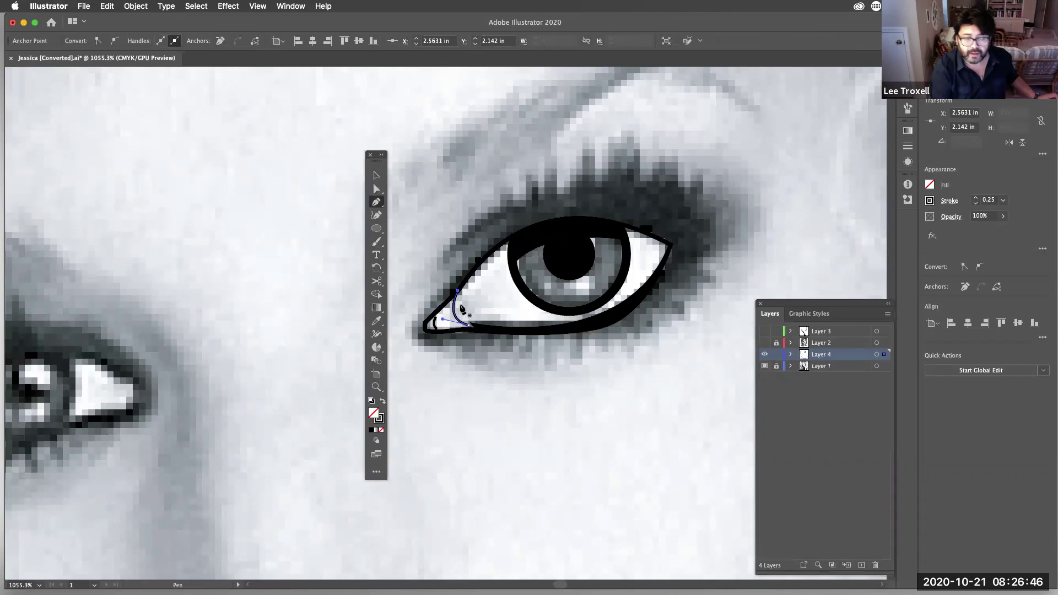
- Continue the pen path from the inner corner along the upper lid toward the outer corner
{"action": "left_click", "coordinate": [464, 284]}
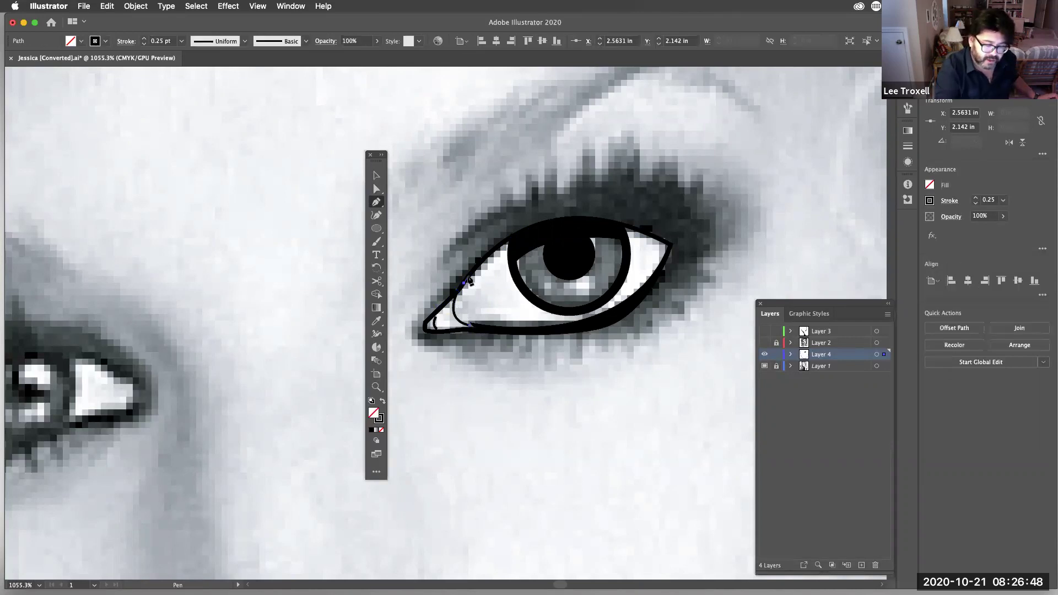
{"action": "left_click", "coordinate": [489, 256]}
{"action": "left_click", "coordinate": [531, 227]}
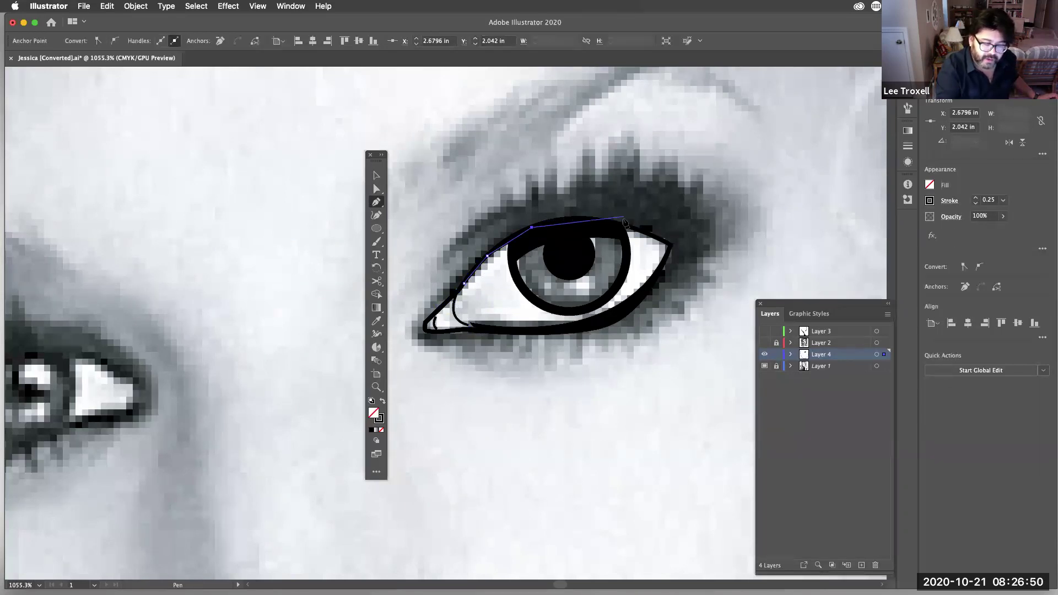
{"action": "left_click_drag", "start_coordinate": [628, 225], "coordinate": [649, 234]}
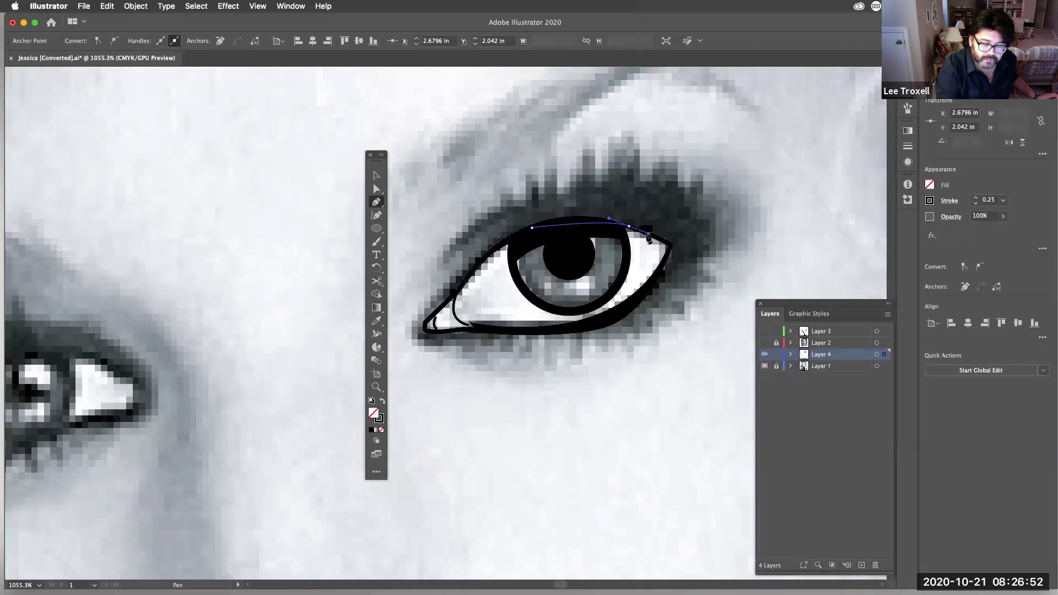
{"action": "left_click", "coordinate": [640, 233]}
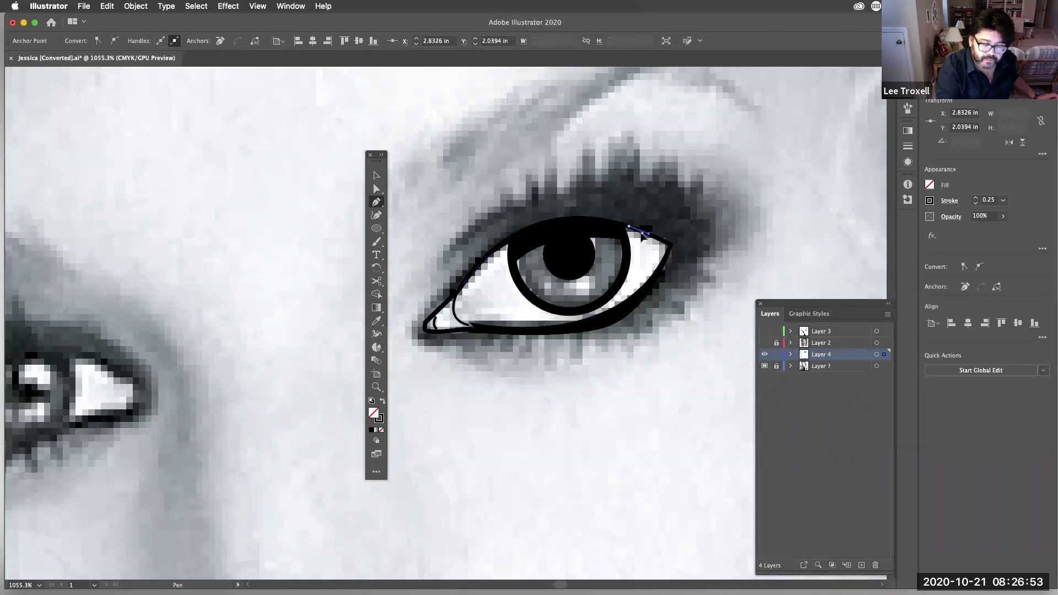
{"action": "left_click", "coordinate": [471, 282]}
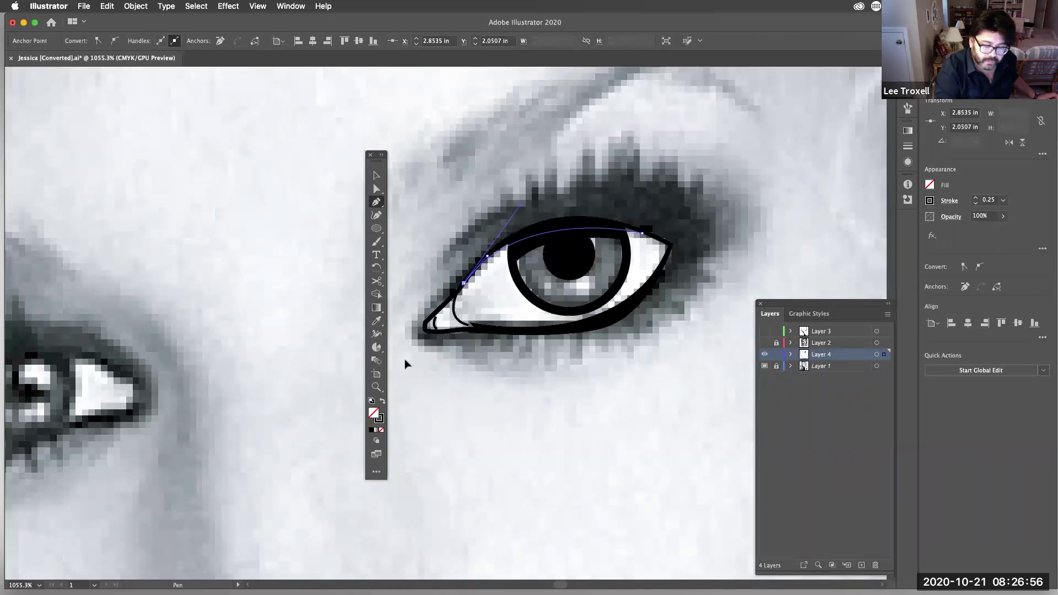
{"action": "left_click_drag", "start_coordinate": [532, 228], "coordinate": [554, 194]}
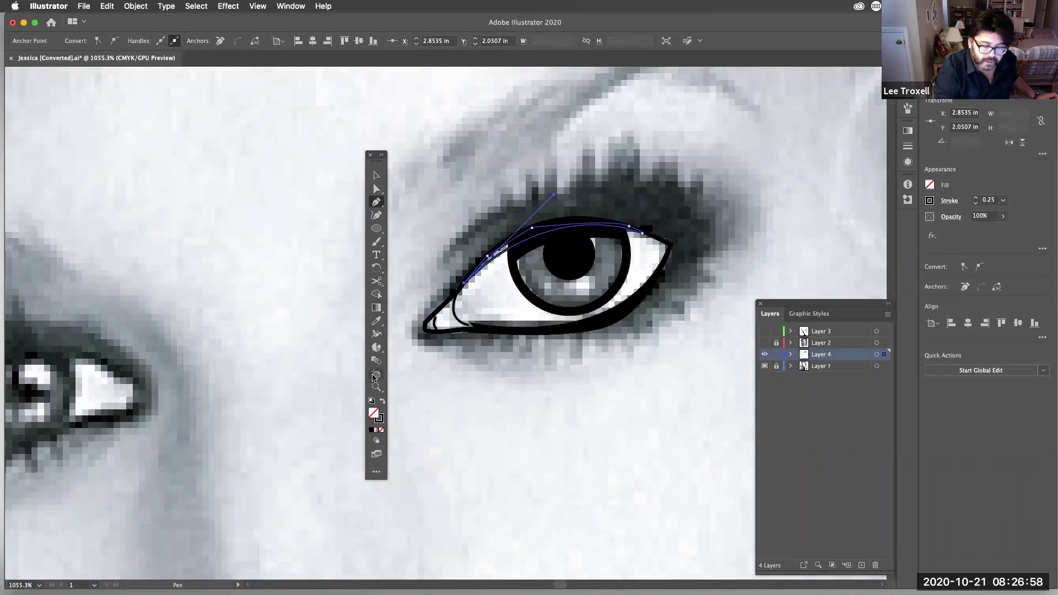
- Fill the lid shape black with no stroke, hide the photo, and pull its upper-left curve down to the iris ring
{"action": "left_click", "coordinate": [383, 401]}
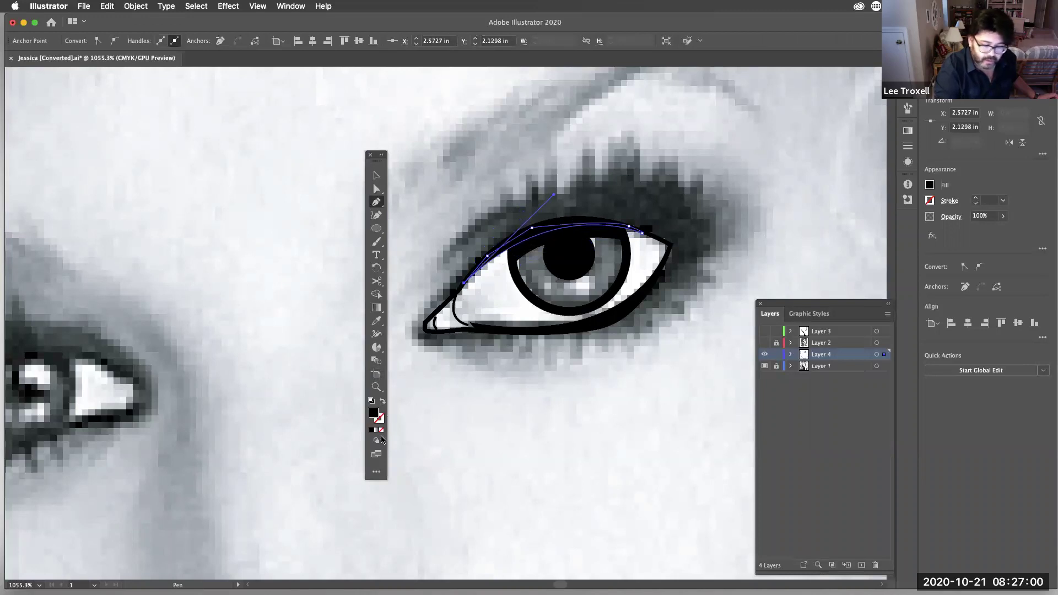
{"action": "left_click", "coordinate": [764, 366]}
{"action": "left_click", "coordinate": [376, 190]}
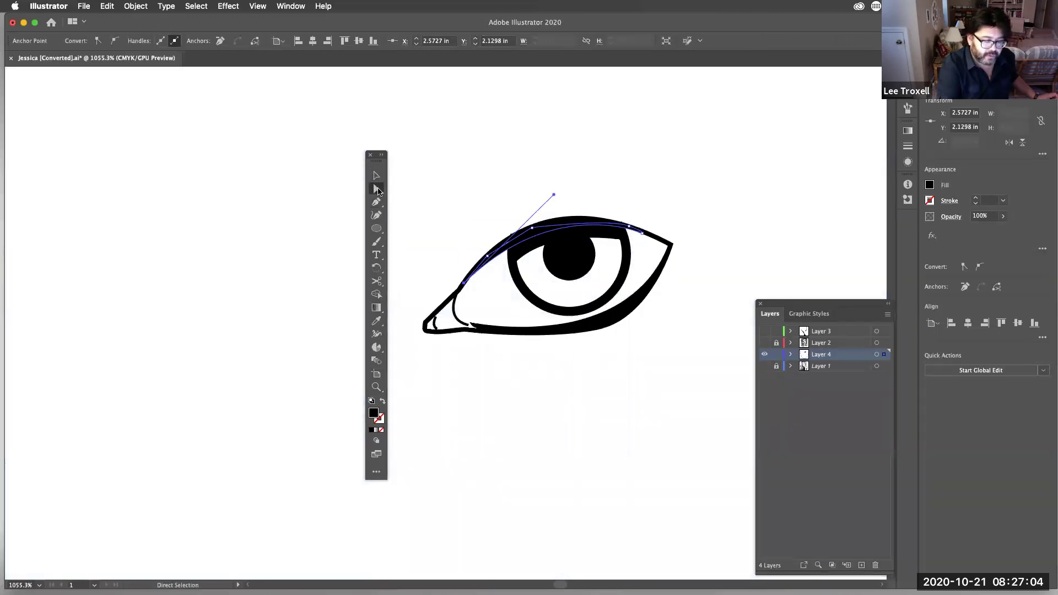
{"action": "left_click", "coordinate": [580, 163]}
{"action": "left_click", "coordinate": [532, 229]}
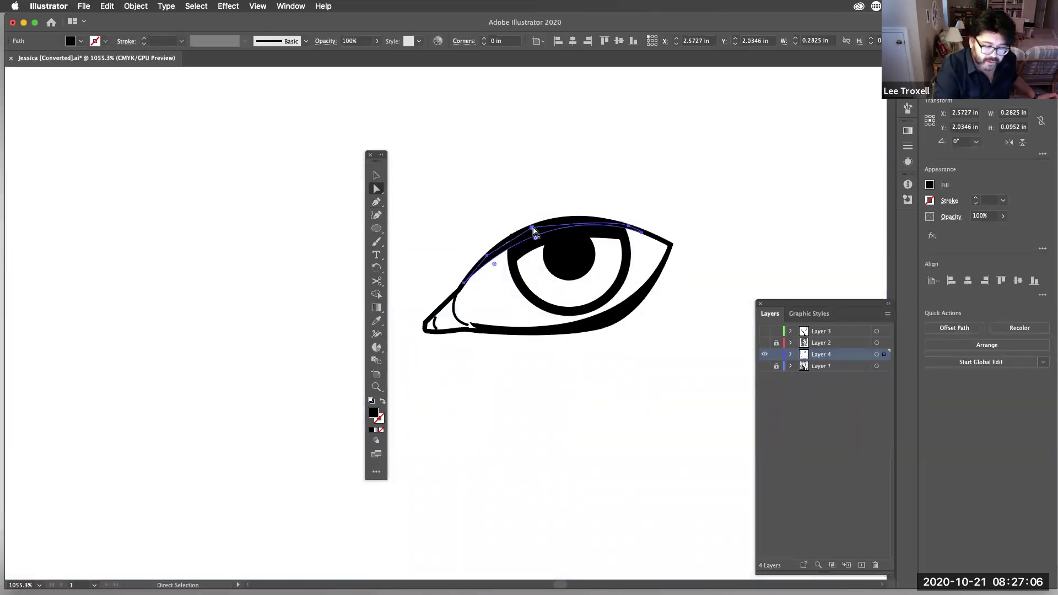
{"action": "left_click", "coordinate": [533, 229]}
{"action": "left_click_drag", "start_coordinate": [492, 259], "coordinate": [505, 247]}
{"action": "left_click", "coordinate": [557, 189]}
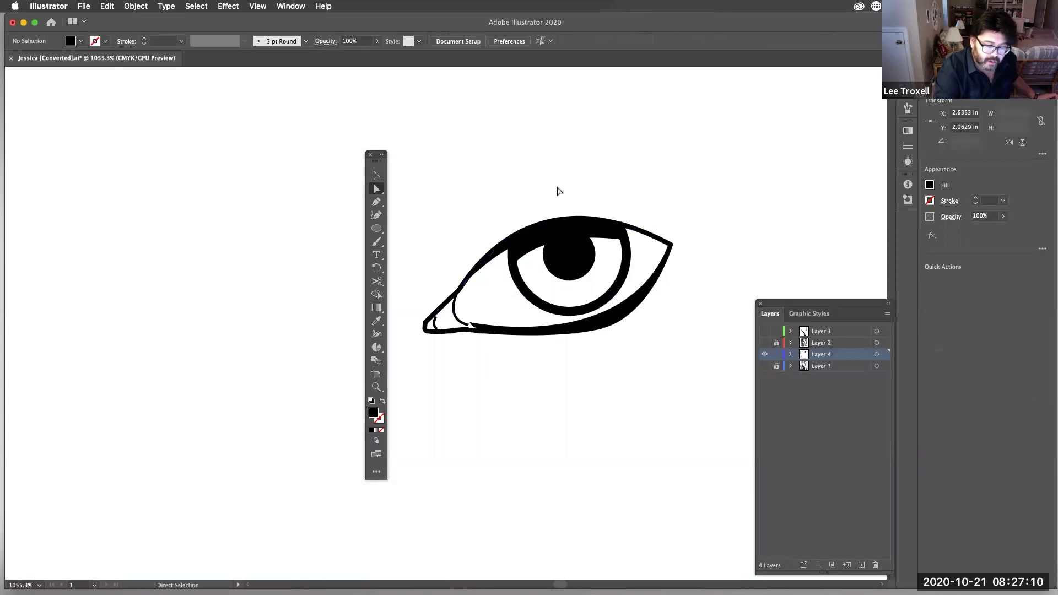
{"action": "left_click", "coordinate": [590, 313]}
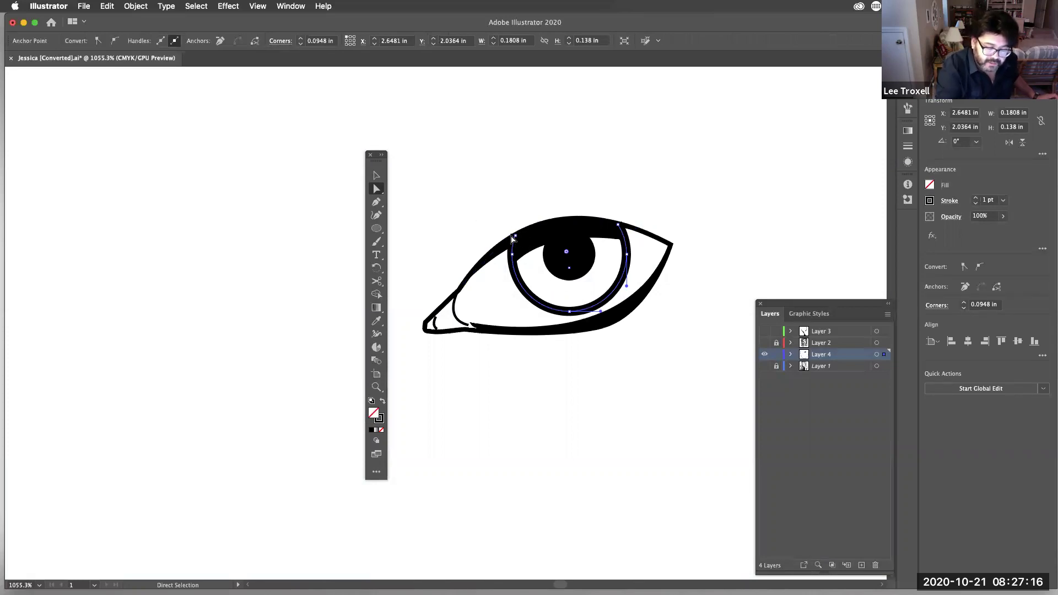
- Snip the iris ring with Scissors where it meets the upper lid and delete the small stub
{"action": "scroll", "coordinate": [507, 229], "scroll_direction": "up", "scroll_amount": 6}
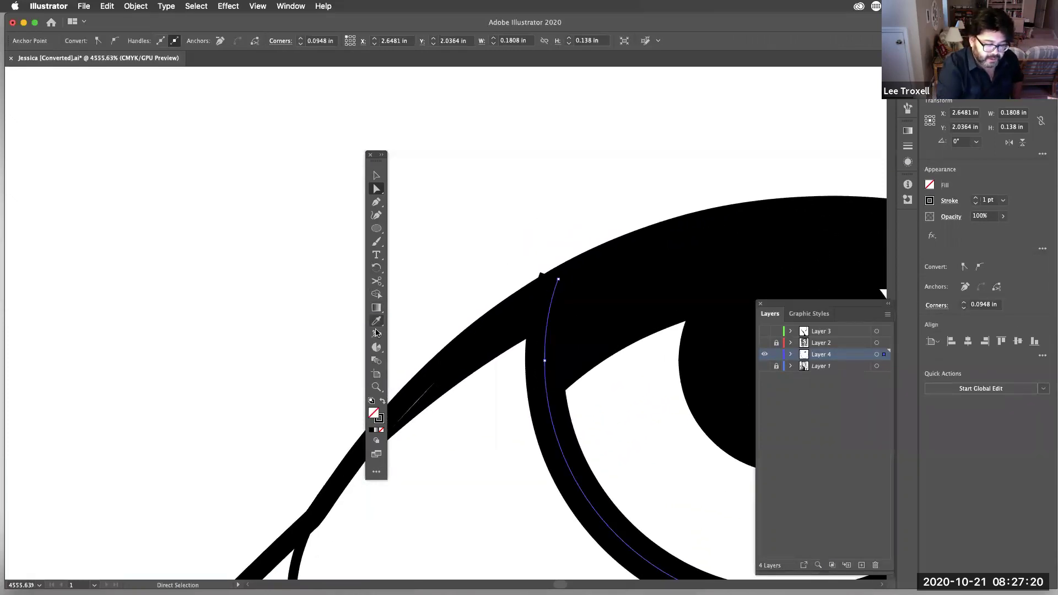
{"action": "left_click", "coordinate": [377, 281]}
{"action": "left_click", "coordinate": [552, 303]}
{"action": "left_click", "coordinate": [634, 318]}
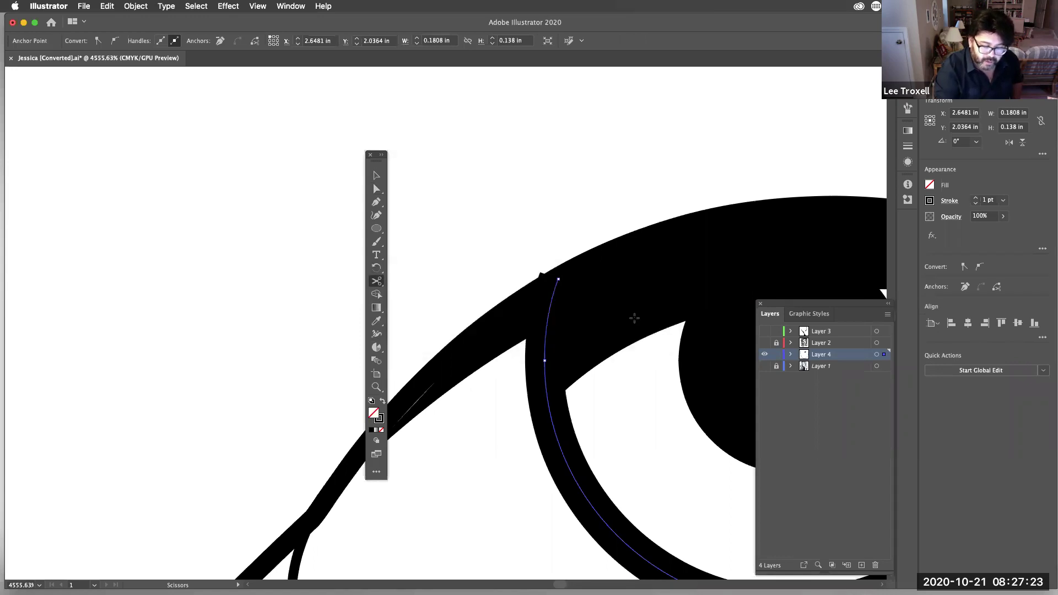
{"action": "left_click", "coordinate": [548, 321]}
{"action": "key", "text": "Delete"}
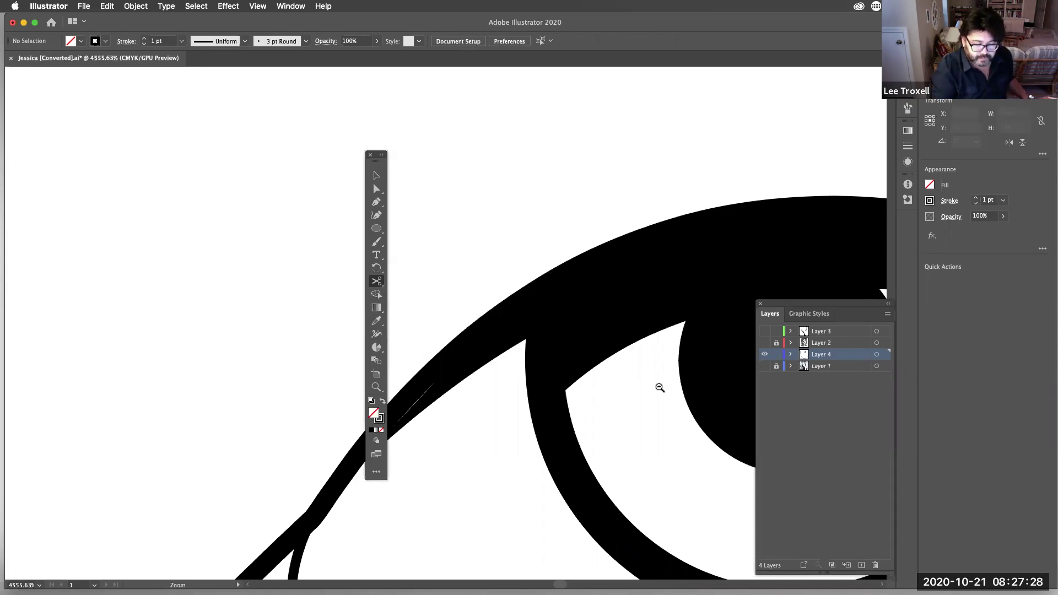
{"action": "scroll", "coordinate": [659, 385], "scroll_direction": "down", "scroll_amount": 5}
{"action": "scroll", "coordinate": [508, 307], "scroll_direction": "down", "scroll_amount": 3}
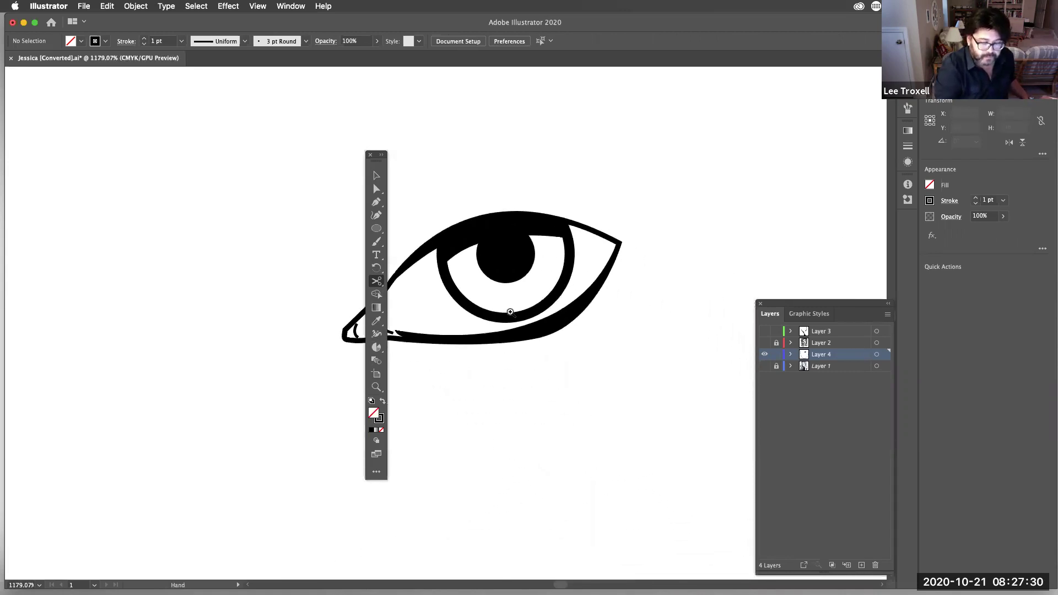
- View the finished reference line art alone, then hide it and show the template photo again
{"action": "left_click", "coordinate": [765, 366]}
{"action": "left_click", "coordinate": [764, 343]}
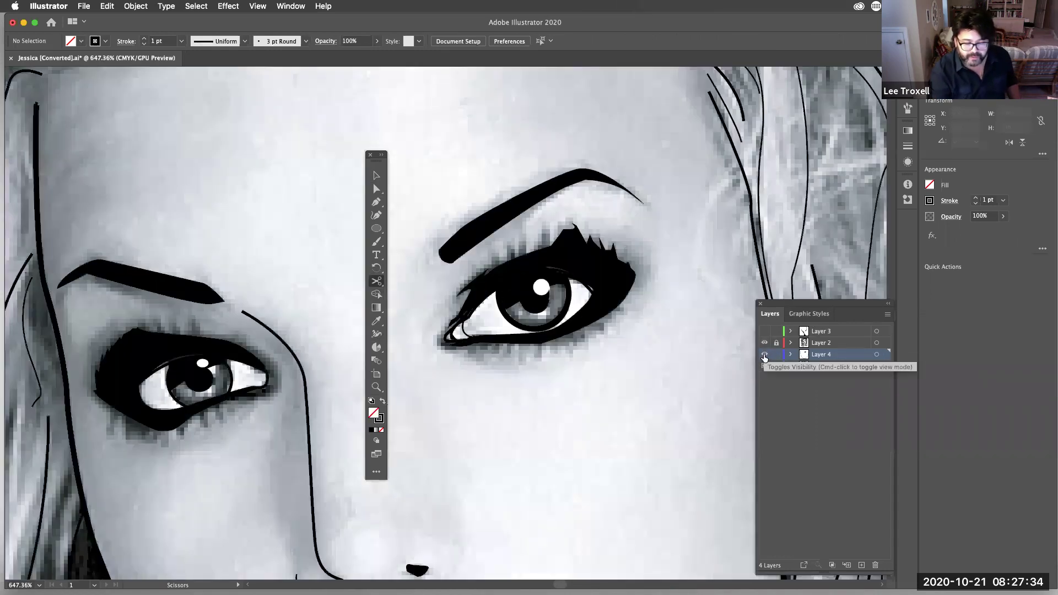
{"action": "left_click", "coordinate": [765, 355]}
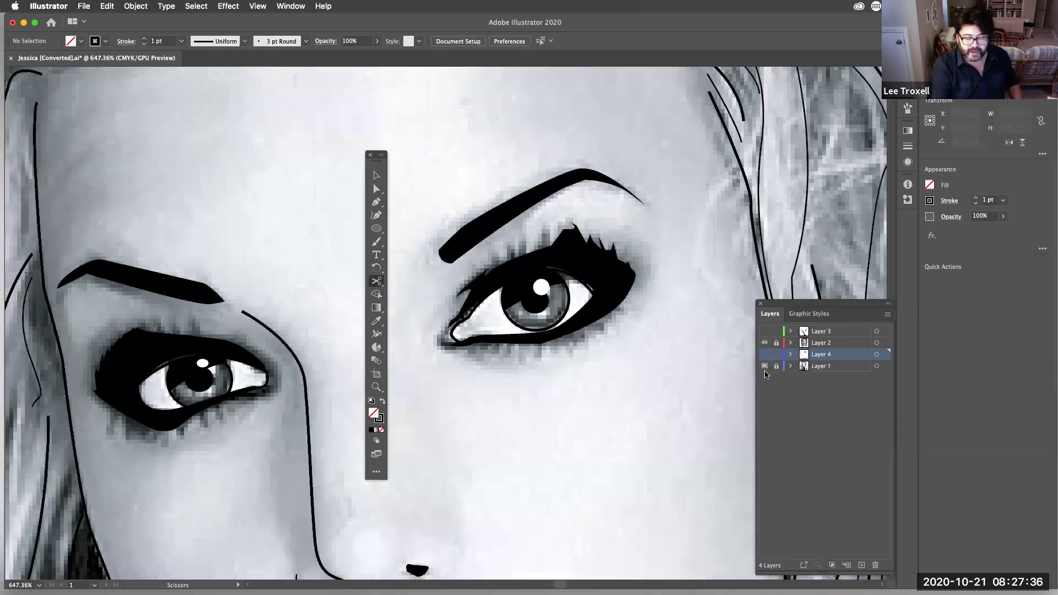
{"action": "left_click", "coordinate": [764, 366]}
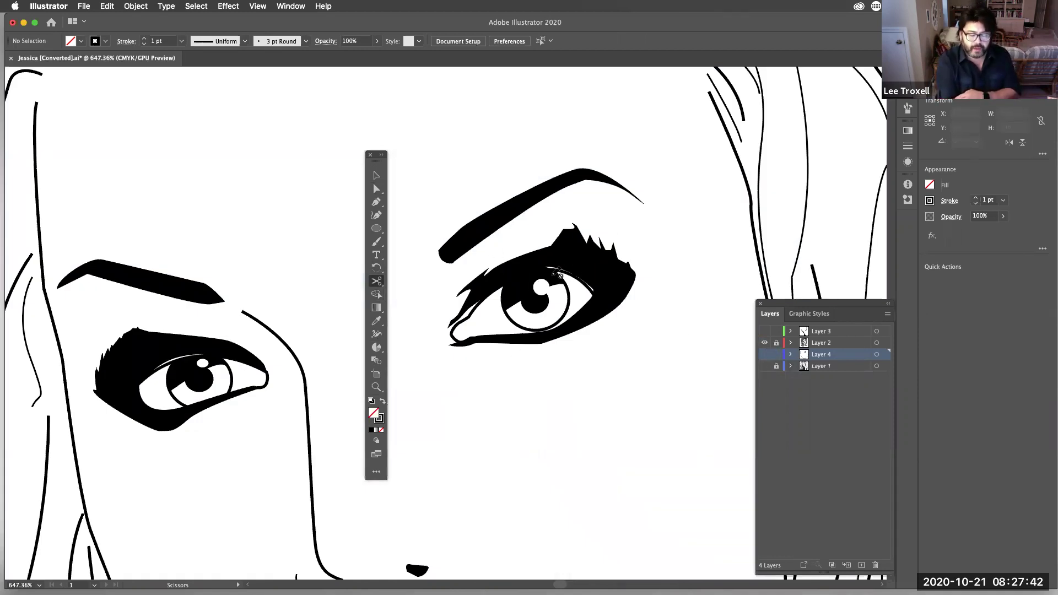
{"action": "left_click", "coordinate": [764, 343]}
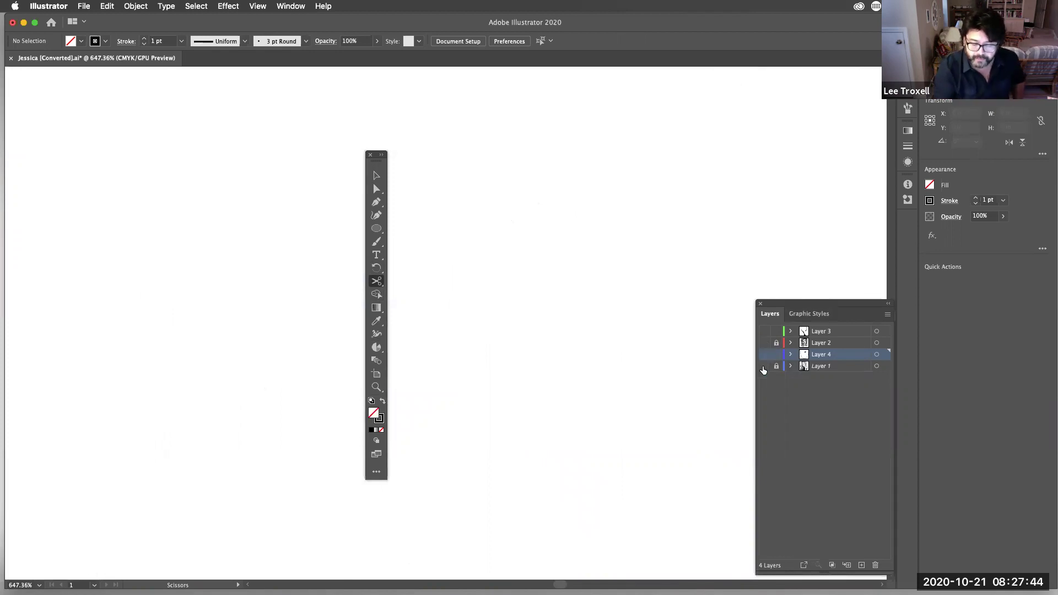
{"action": "left_click", "coordinate": [764, 366]}
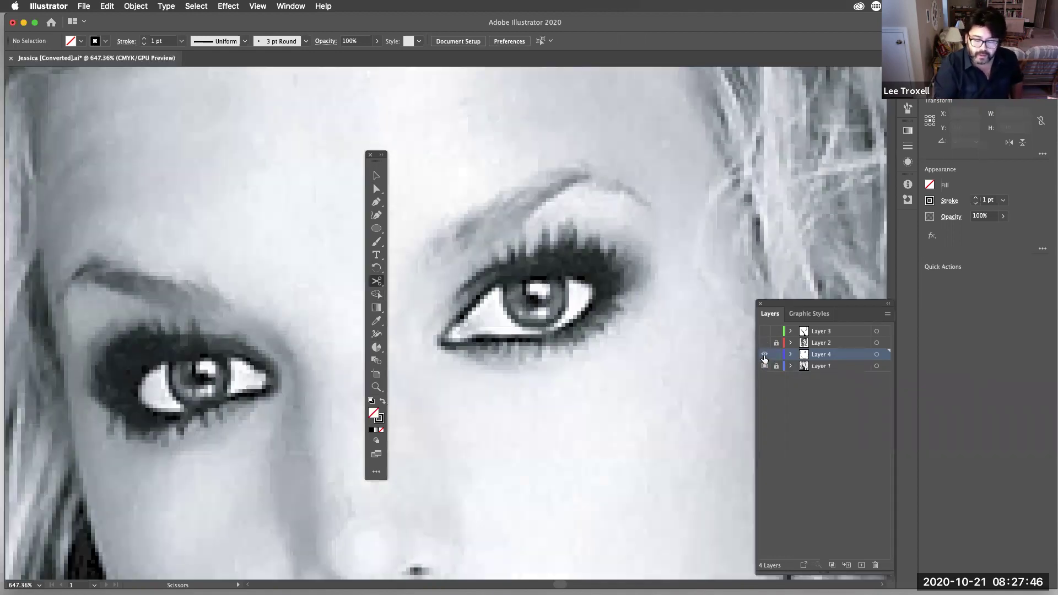
- Draw a small white-filled, no-stroke circle and place it on the pupil as a catchlight
{"action": "left_click", "coordinate": [764, 354]}
{"action": "left_click", "coordinate": [377, 227]}
{"action": "left_click_drag", "start_coordinate": [528, 363], "coordinate": [545, 380]}
{"action": "left_click", "coordinate": [371, 400]}
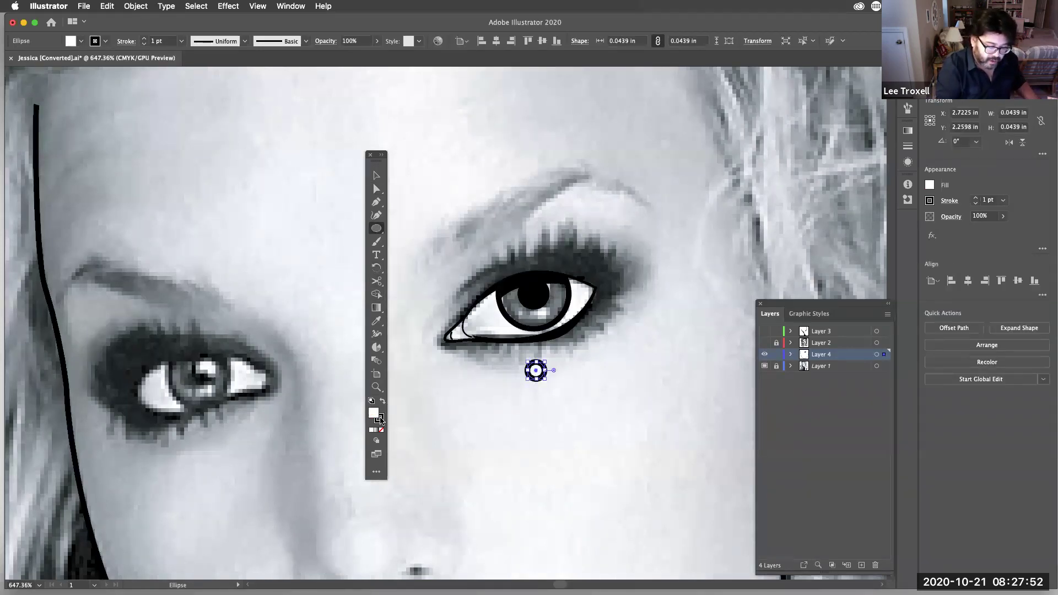
{"action": "left_click", "coordinate": [382, 430]}
{"action": "key", "text": "v"}
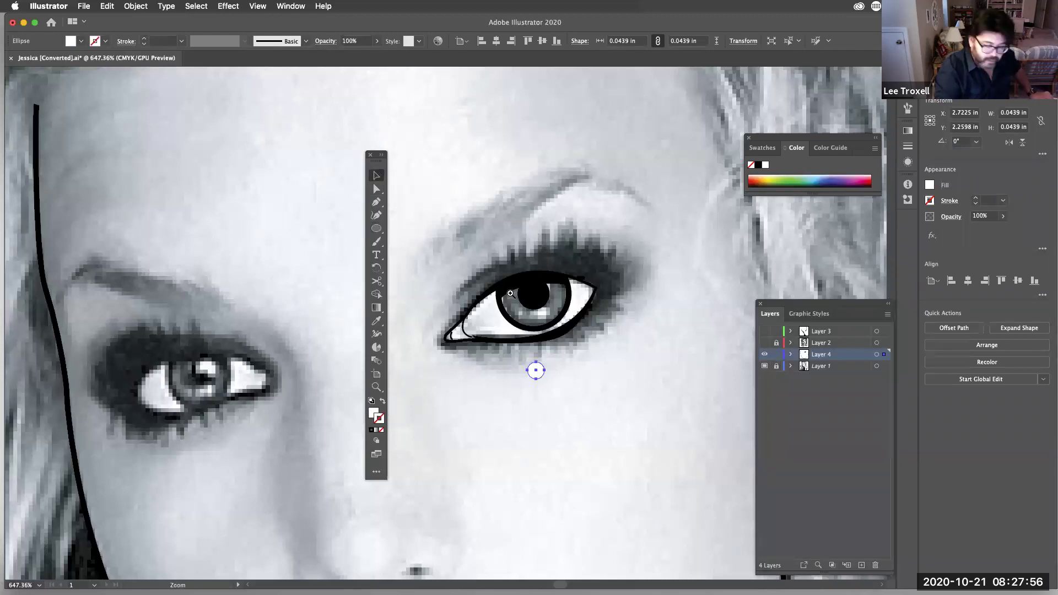
{"action": "scroll", "coordinate": [607, 385], "scroll_direction": "up", "scroll_amount": 3}
{"action": "scroll", "coordinate": [507, 292], "scroll_direction": "up", "scroll_amount": 3}
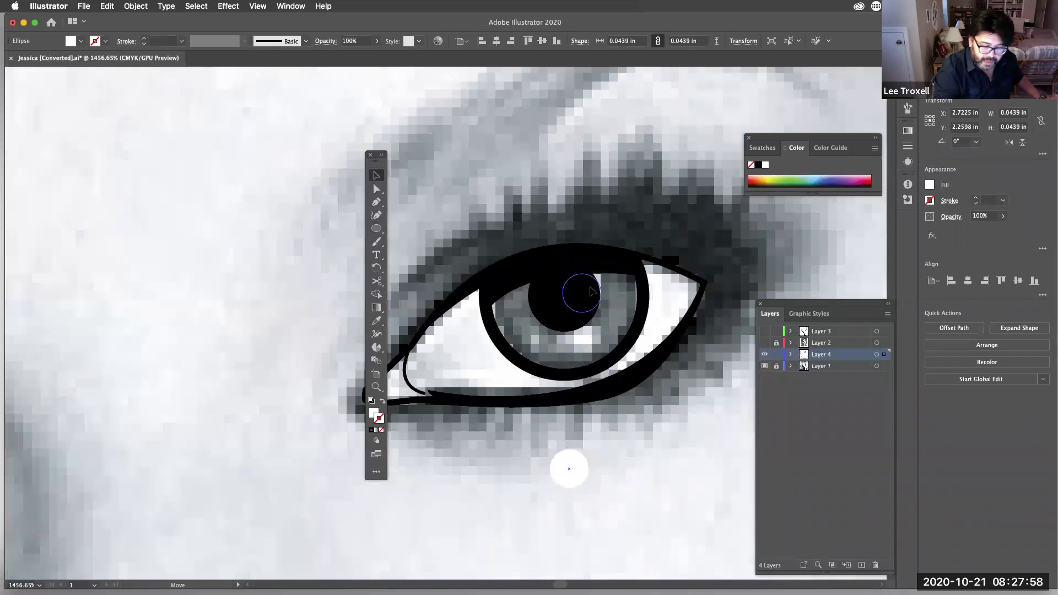
{"action": "left_click_drag", "start_coordinate": [592, 287], "coordinate": [570, 297]}
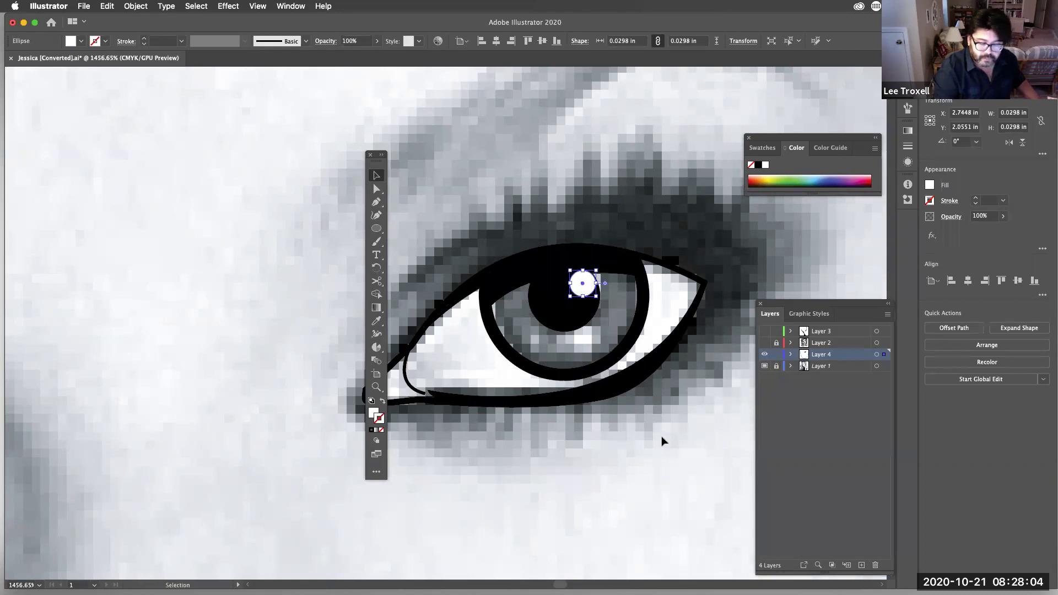
- Deselect the highlight, zoom out on the face, and toggle the template photo off and on to compare
{"action": "left_click", "coordinate": [765, 367]}
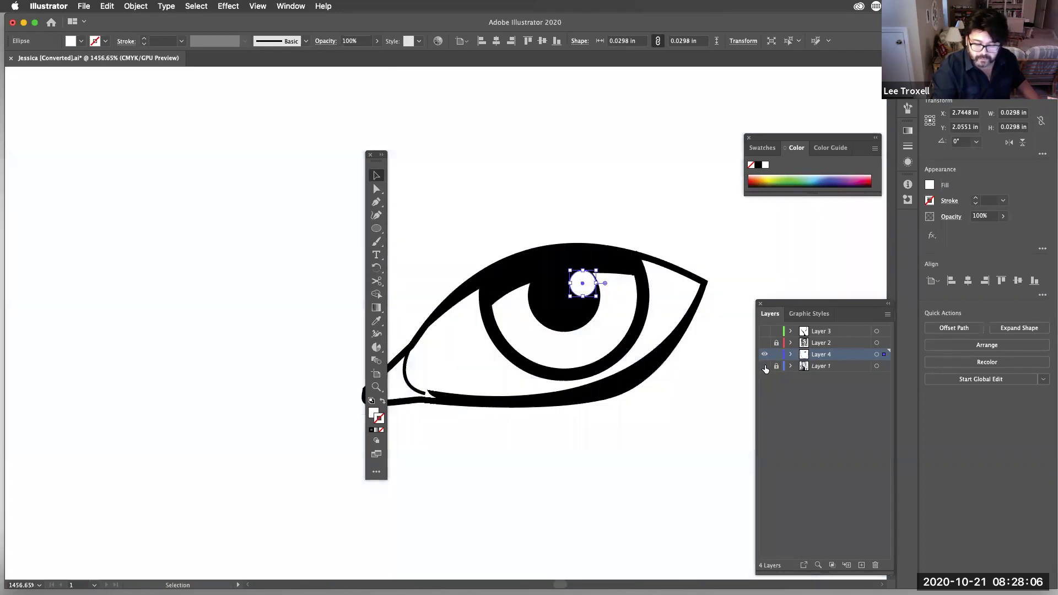
{"action": "left_click", "coordinate": [670, 445]}
{"action": "key", "text": "z"}
{"action": "left_click_drag", "start_coordinate": [673, 416], "coordinate": [526, 505]}
{"action": "key", "text": "v"}
{"action": "left_click", "coordinate": [765, 366]}
{"action": "left_click", "coordinate": [764, 366]}
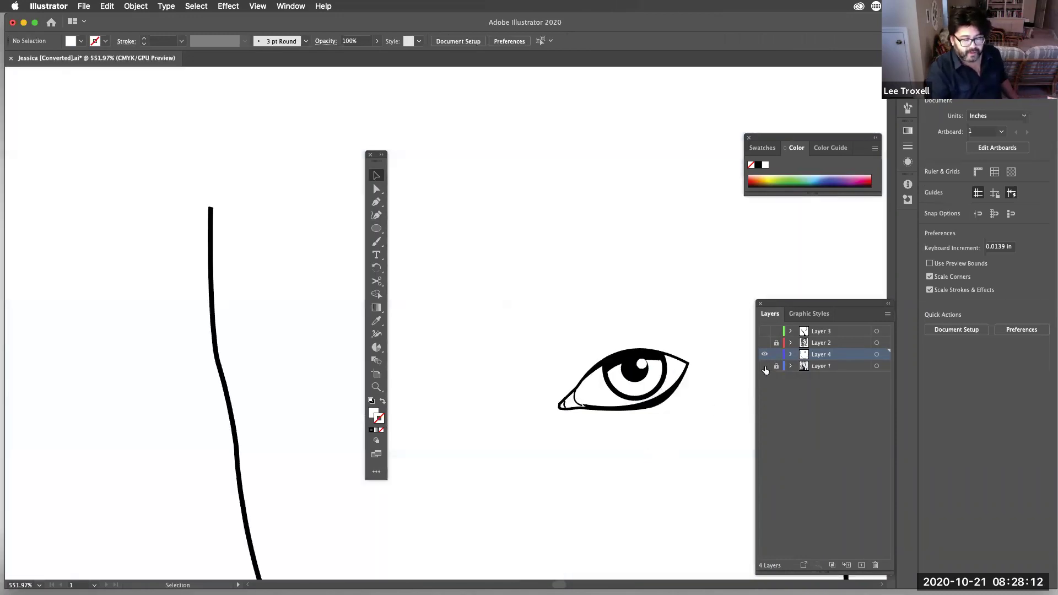
{"action": "left_click", "coordinate": [765, 367]}
- Zoom out to the whole face and move the Tools panel off the face area
{"action": "key", "text": "z"}
{"action": "left_click_drag", "start_coordinate": [622, 429], "coordinate": [581, 450]}
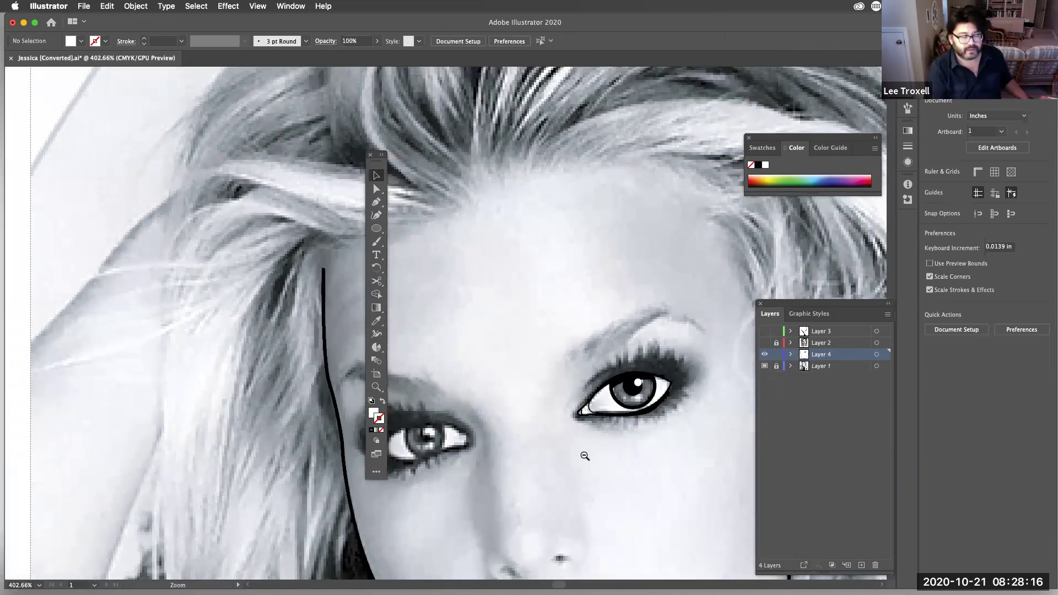
{"action": "left_click_drag", "start_coordinate": [373, 164], "coordinate": [133, 207]}
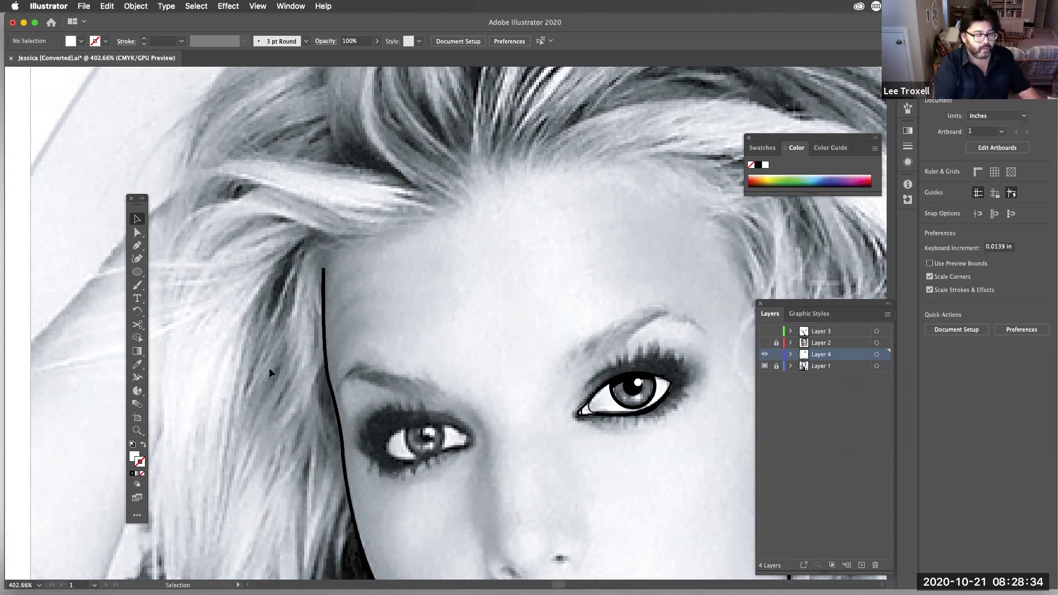
- With the Paintbrush, undo a white test stroke and set a black stroke with no fill
{"action": "left_click", "coordinate": [138, 286]}
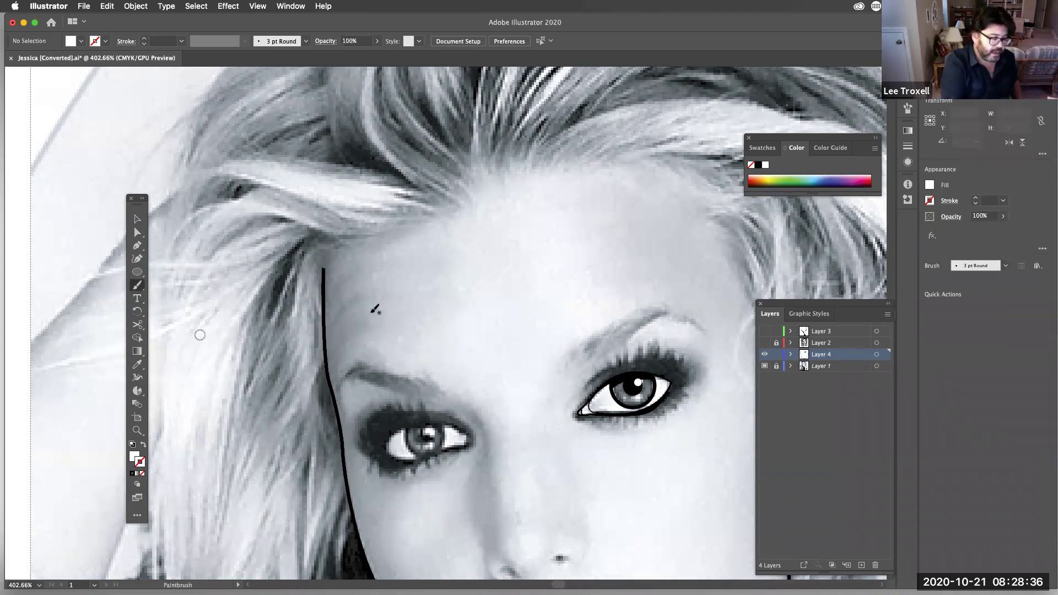
{"action": "left_click_drag", "start_coordinate": [191, 219], "coordinate": [241, 218]}
{"action": "left_click_drag", "start_coordinate": [379, 244], "coordinate": [461, 196]}
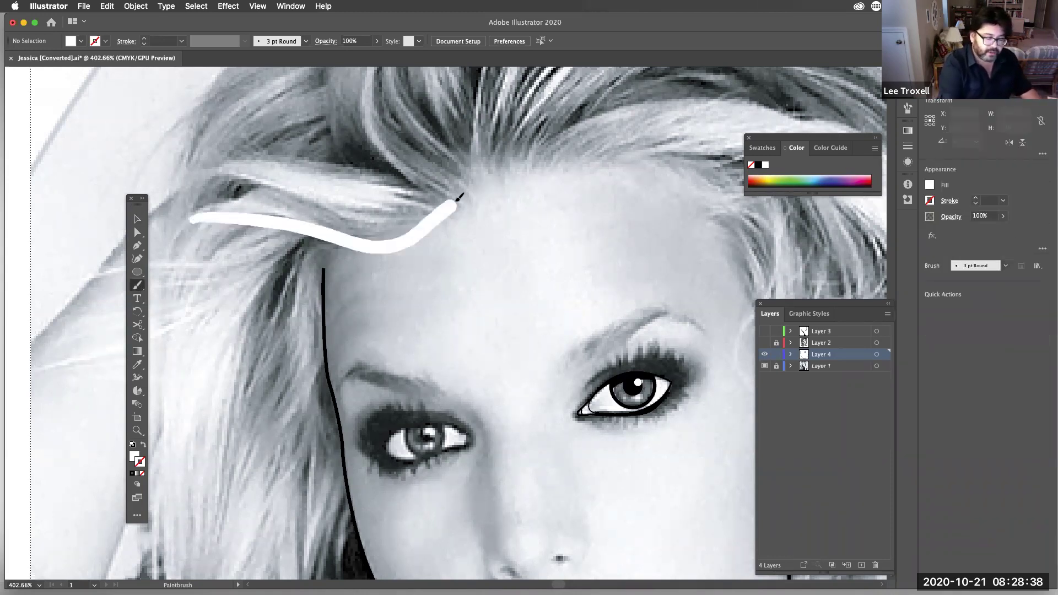
{"action": "key", "text": "super+z"}
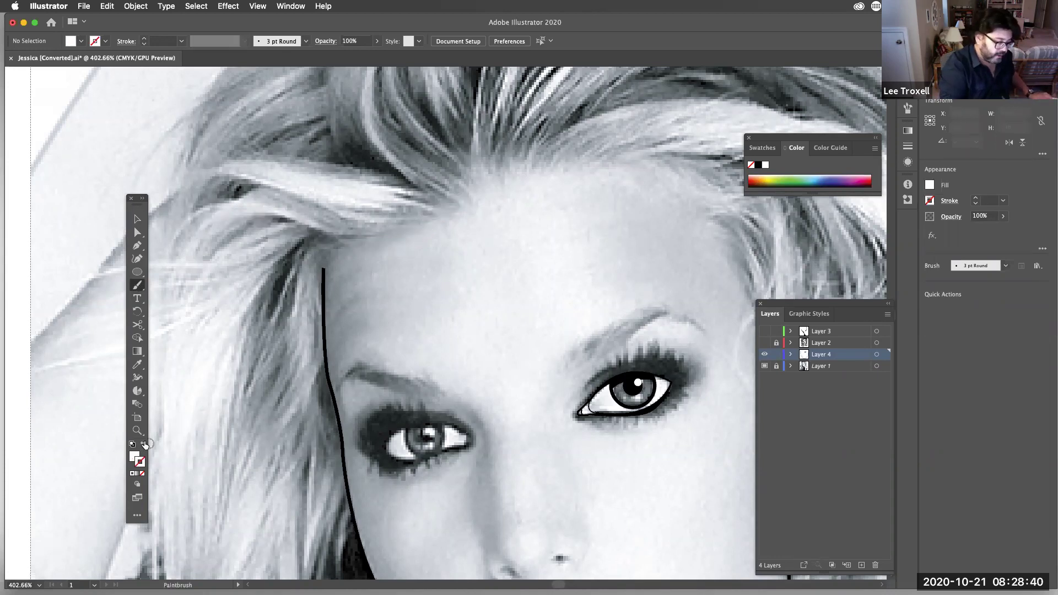
{"action": "key", "text": "d"}
{"action": "left_click", "coordinate": [142, 474]}
- Zoom out and brush the hairline across the forehead and down the right cheek
{"action": "left_click", "coordinate": [347, 342], "text": "alt+super"}
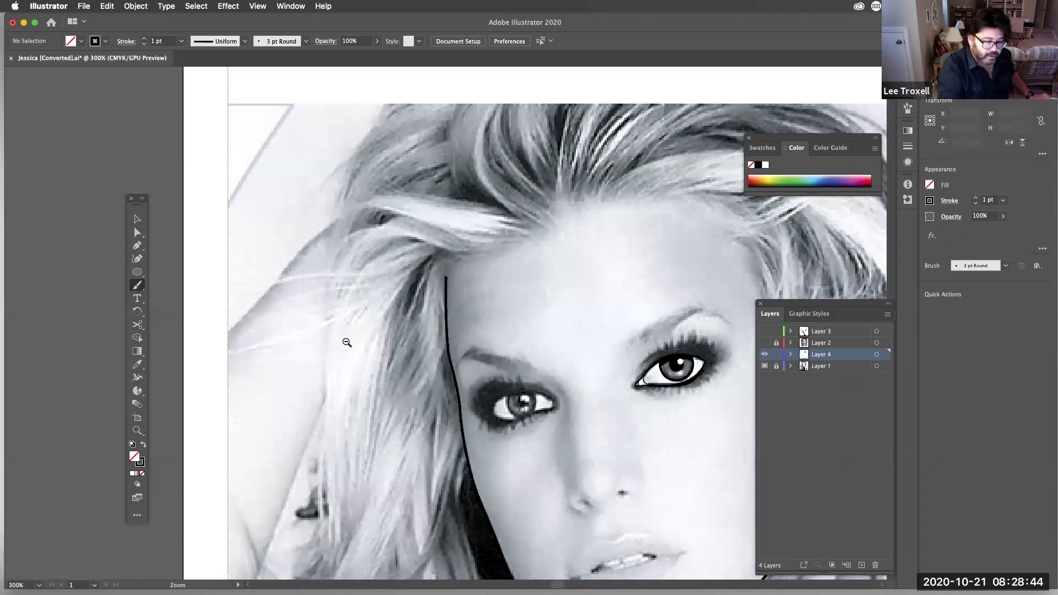
{"action": "left_click", "coordinate": [347, 342], "text": "alt+super"}
{"action": "scroll", "coordinate": [361, 305], "scroll_direction": "right", "scroll_amount": 5}
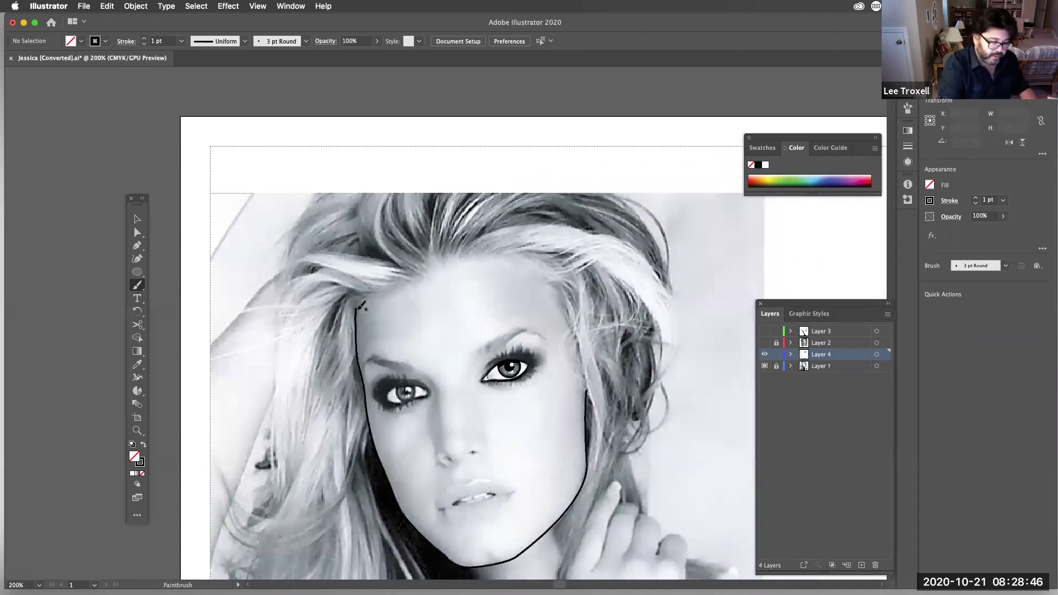
{"action": "mouse_move", "coordinate": [357, 309]}
{"action": "left_mouse_down"}
{"action": "mouse_move", "coordinate": [362, 295]}
{"action": "mouse_move", "coordinate": [492, 265]}
{"action": "mouse_move", "coordinate": [567, 274]}
{"action": "mouse_move", "coordinate": [569, 288]}
{"action": "left_mouse_up"}
{"action": "left_click_drag", "start_coordinate": [580, 345], "coordinate": [583, 403]}
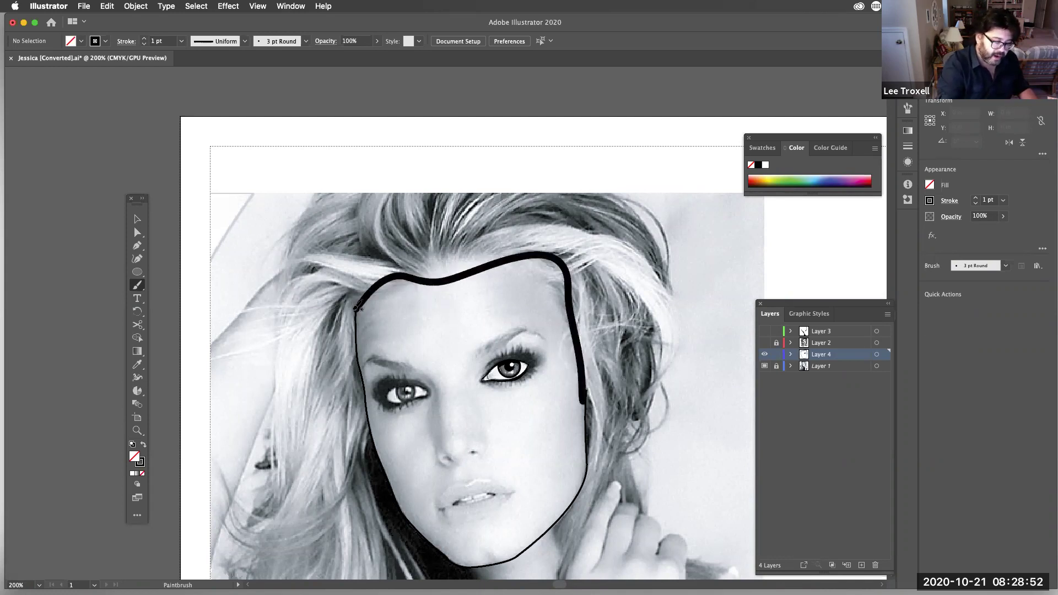
- Brush the outer hair outline over the top of the head and hide the template photo
{"action": "mouse_move", "coordinate": [358, 307]}
{"action": "left_mouse_down"}
{"action": "mouse_move", "coordinate": [323, 429]}
{"action": "mouse_move", "coordinate": [402, 153]}
{"action": "mouse_move", "coordinate": [540, 168]}
{"action": "left_mouse_up"}
{"action": "mouse_move", "coordinate": [657, 365]}
{"action": "left_mouse_down"}
{"action": "mouse_move", "coordinate": [618, 414]}
{"action": "mouse_move", "coordinate": [583, 394]}
{"action": "left_mouse_up"}
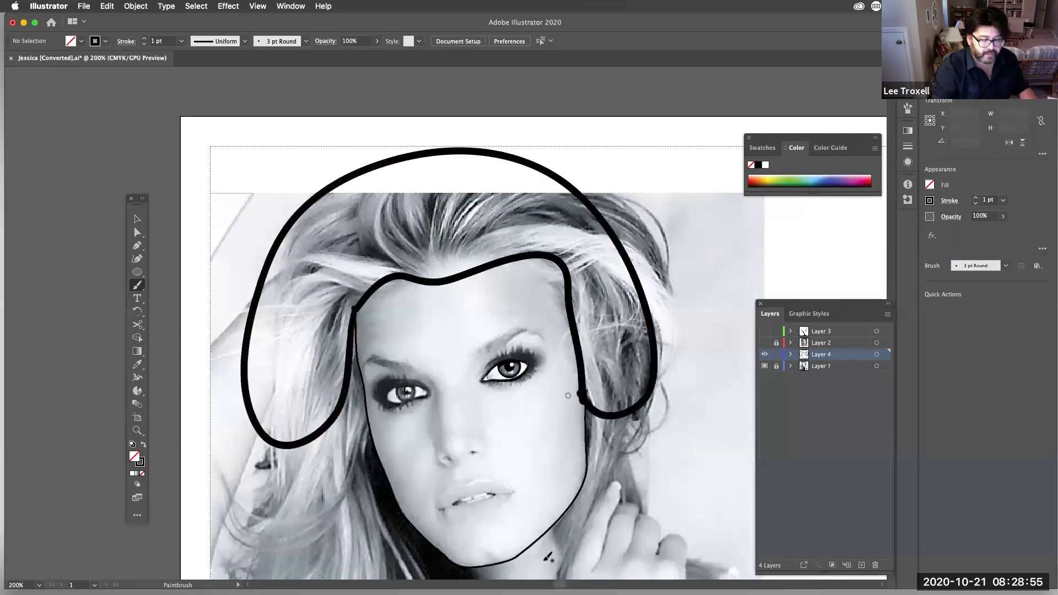
{"action": "left_click", "coordinate": [765, 366]}
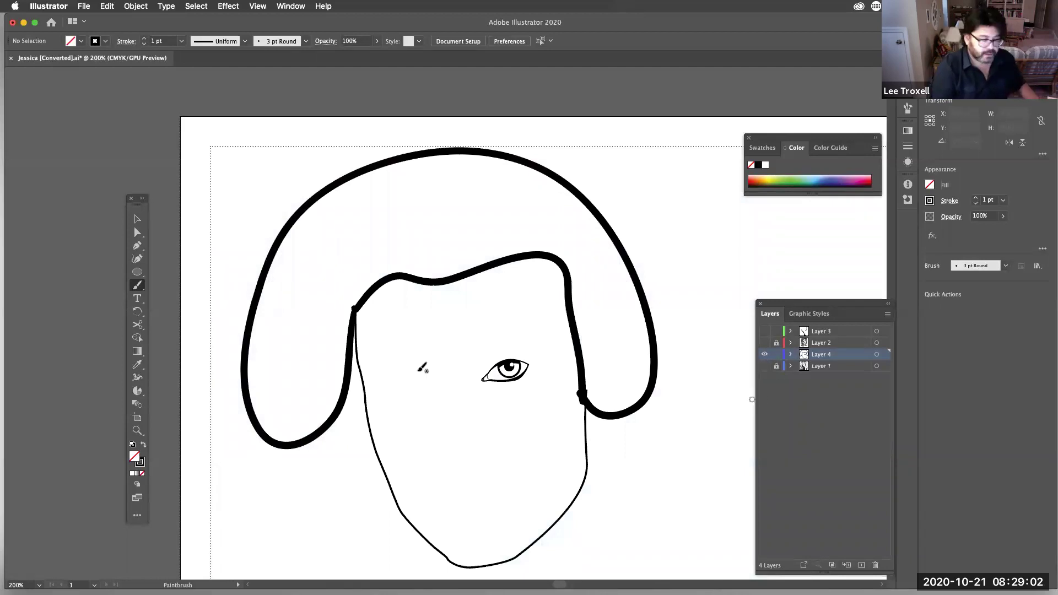
{"action": "left_click", "coordinate": [138, 220]}
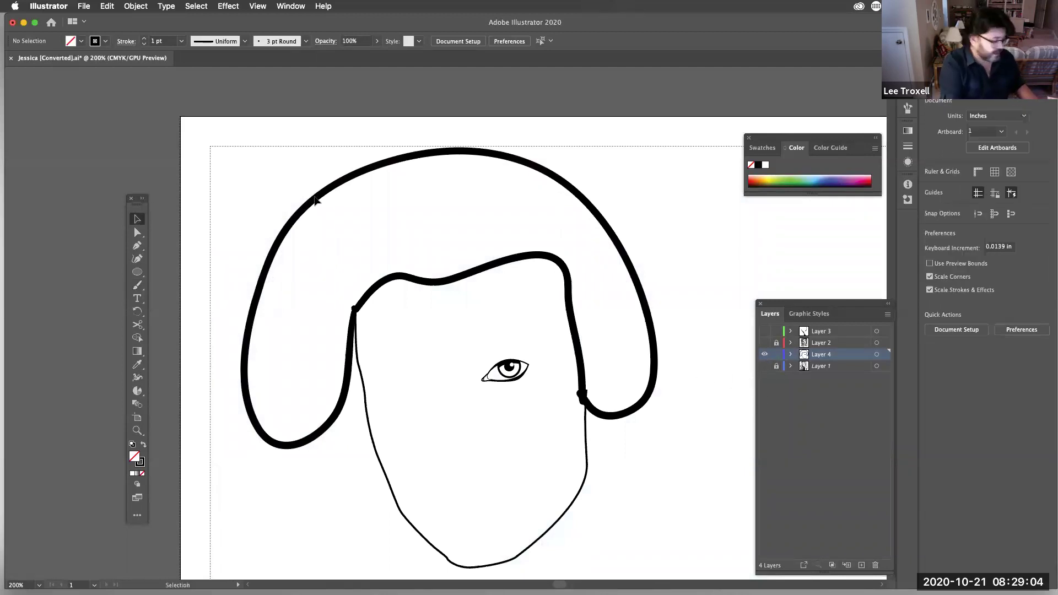
- Brush additional strokes over the left hairline and hair strands
{"action": "left_click", "coordinate": [481, 279]}
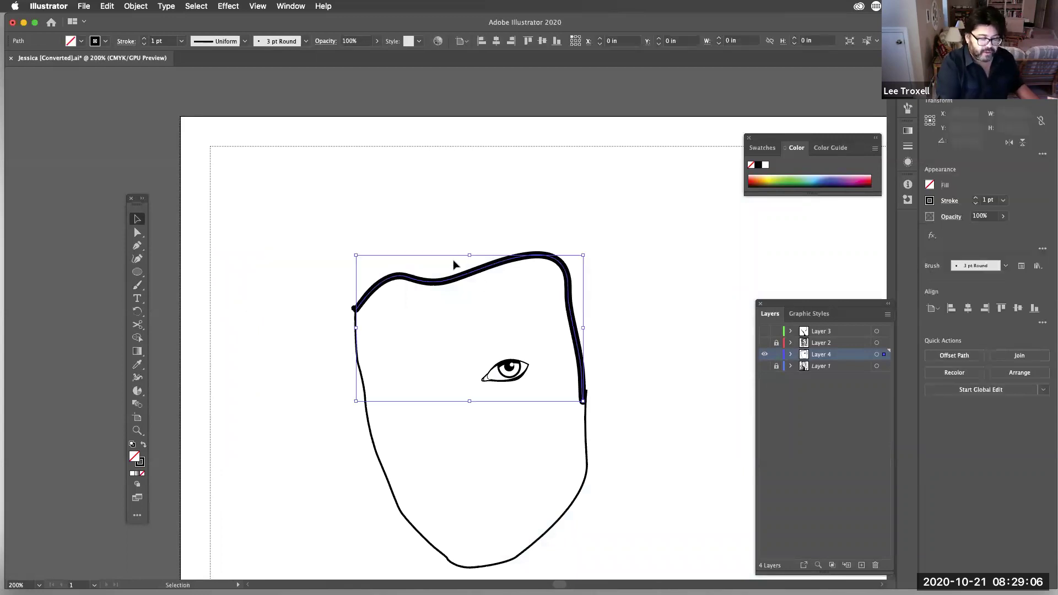
{"action": "left_click", "coordinate": [138, 286]}
{"action": "mouse_move", "coordinate": [444, 268]}
{"action": "left_mouse_down"}
{"action": "mouse_move", "coordinate": [476, 259]}
{"action": "mouse_move", "coordinate": [536, 210]}
{"action": "left_mouse_up"}
{"action": "mouse_move", "coordinate": [503, 254]}
{"action": "left_mouse_down"}
{"action": "mouse_move", "coordinate": [578, 205]}
{"action": "mouse_move", "coordinate": [608, 231]}
{"action": "left_mouse_up"}
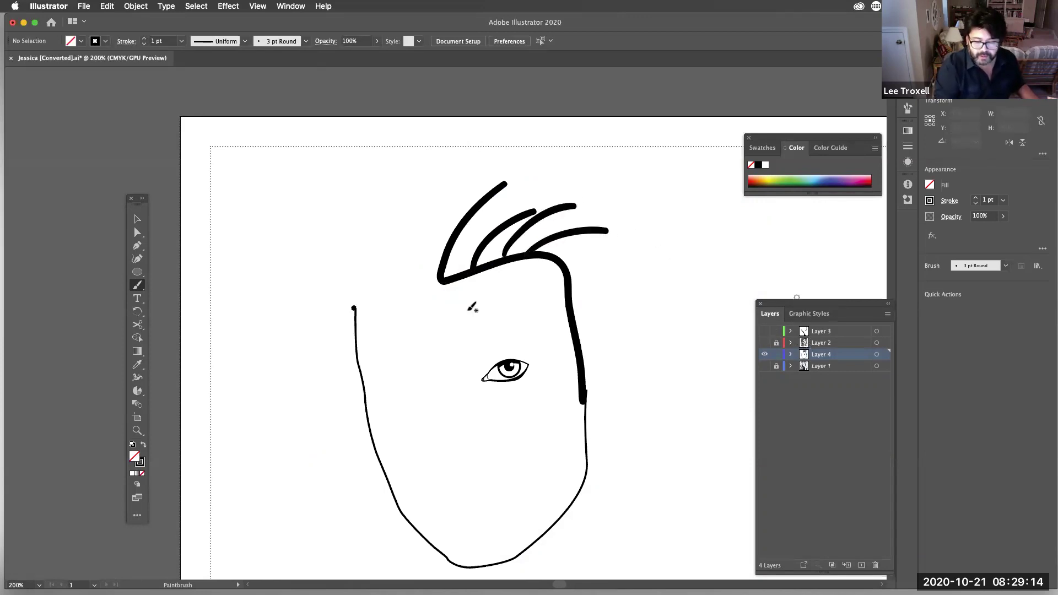
- Marquee-select the thick brushed hair strokes and delete them
{"action": "key", "text": "v"}
{"action": "mouse_move", "coordinate": [394, 143]}
{"action": "left_mouse_down"}
{"action": "mouse_move", "coordinate": [515, 212]}
{"action": "mouse_move", "coordinate": [614, 296]}
{"action": "left_mouse_up"}
{"action": "key", "text": "Delete"}
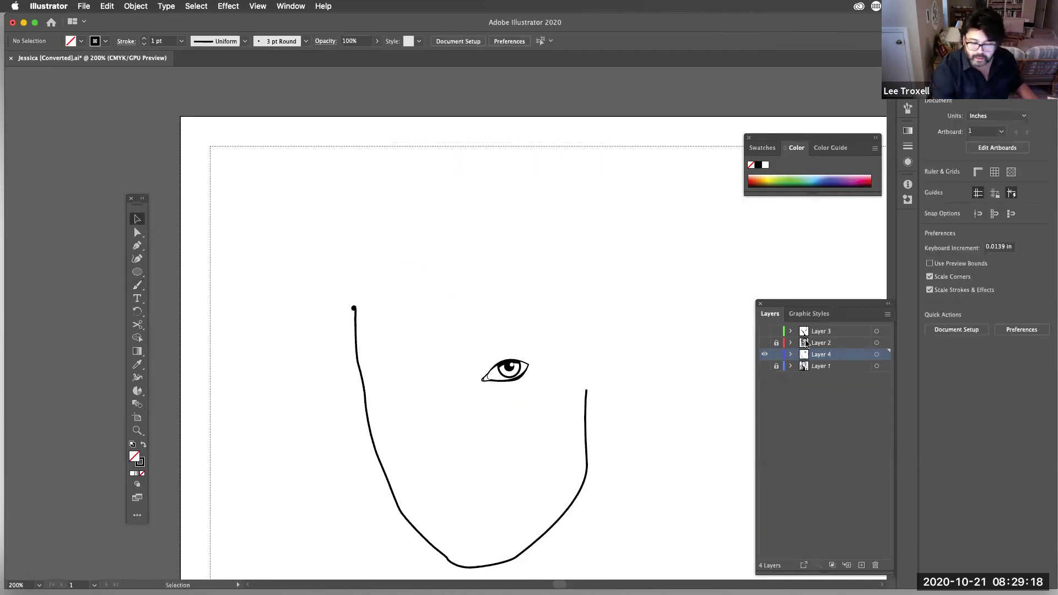
- Show the reference photo and delete the tiny stray dot on the outline
{"action": "left_click", "coordinate": [765, 366]}
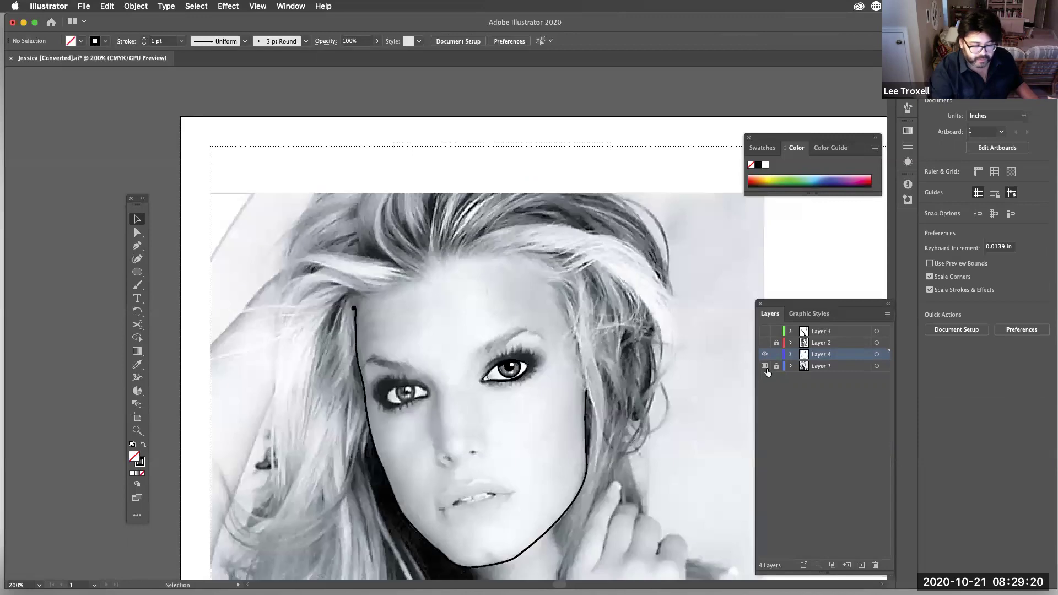
{"action": "left_click", "coordinate": [353, 308]}
{"action": "key", "text": "Delete"}
- With the Pen tool, trace three curved hair strands across the top of the head
{"action": "left_click", "coordinate": [138, 247]}
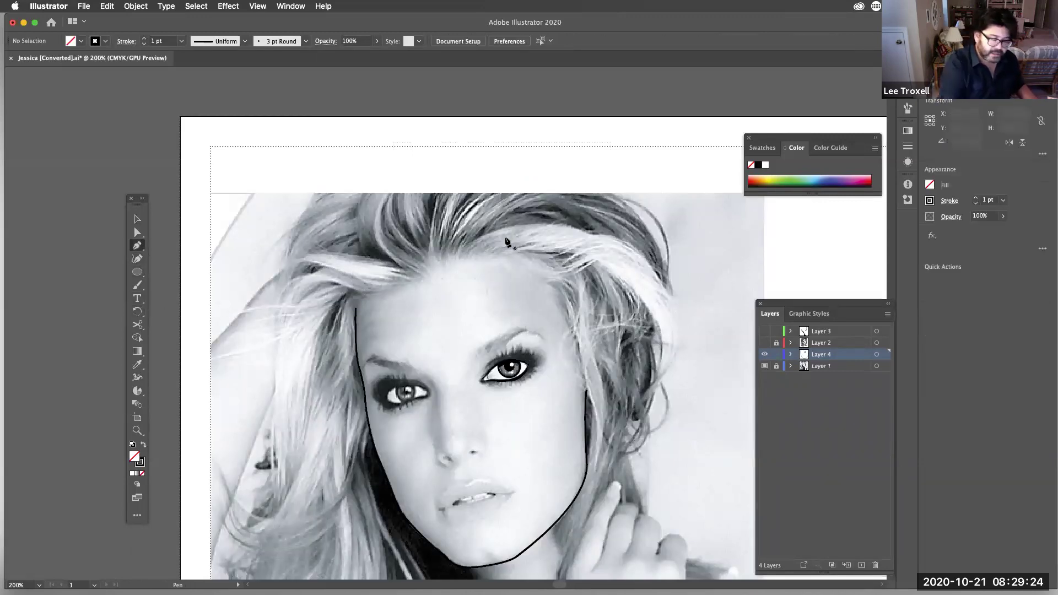
{"action": "left_click", "coordinate": [461, 264]}
{"action": "left_click_drag", "start_coordinate": [565, 226], "coordinate": [634, 240]}
{"action": "left_click", "coordinate": [632, 241]}
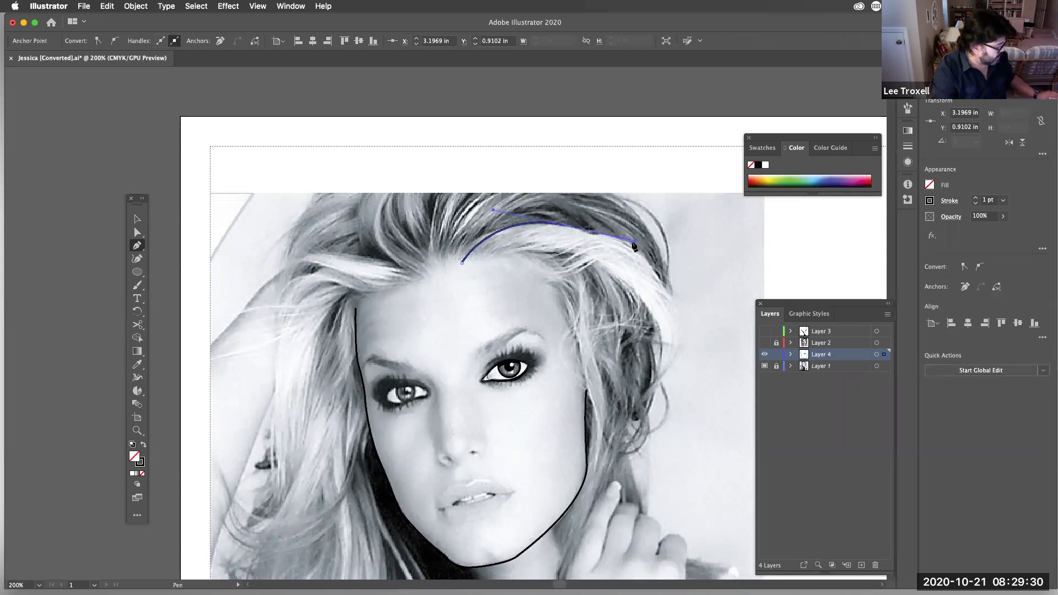
{"action": "left_click", "coordinate": [532, 259], "text": "super"}
{"action": "left_click", "coordinate": [505, 254]}
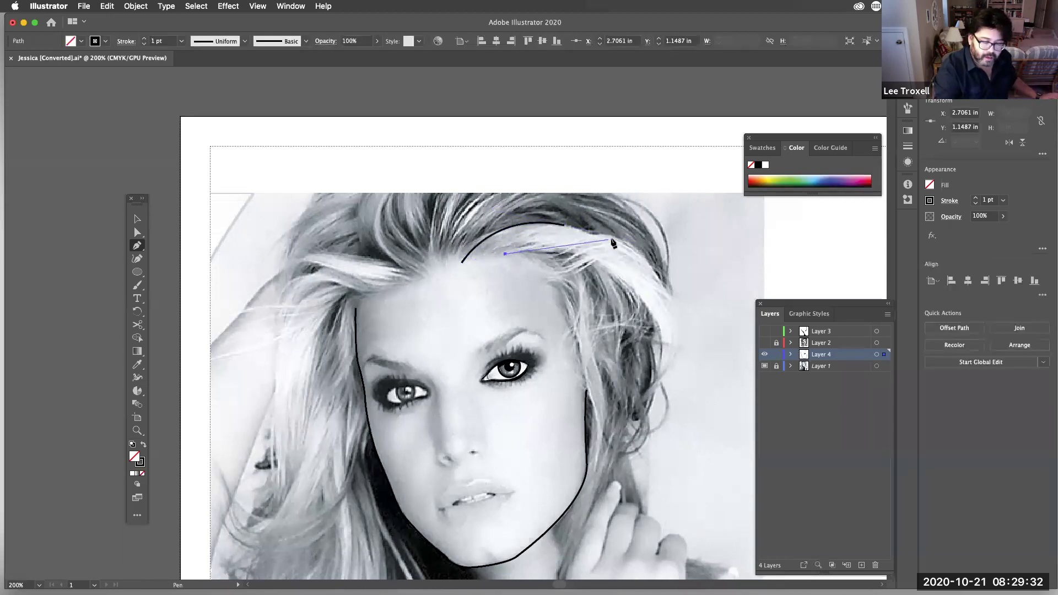
{"action": "left_click_drag", "start_coordinate": [610, 232], "coordinate": [685, 246]}
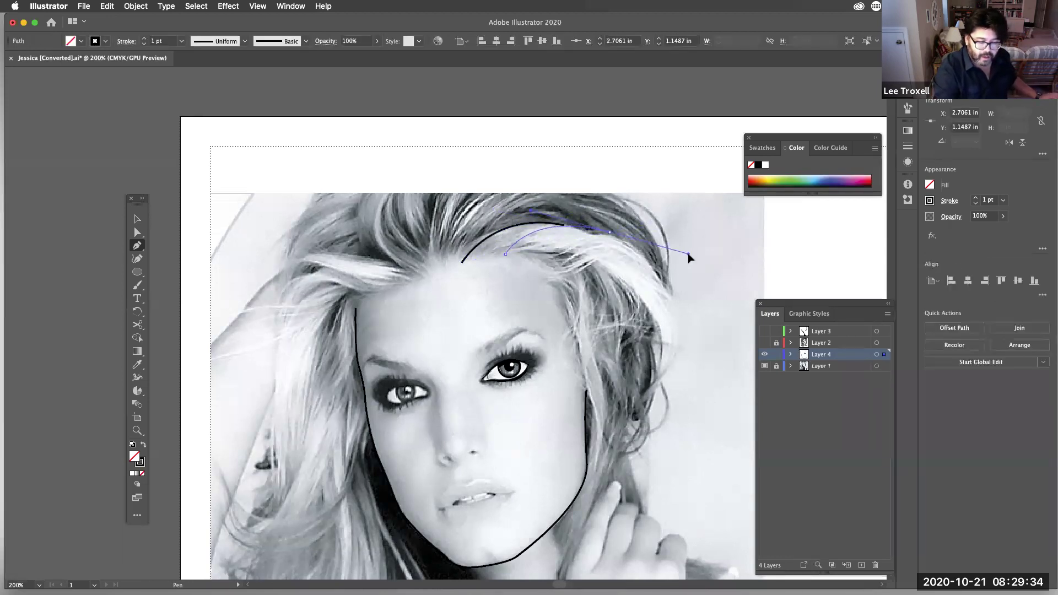
{"action": "left_click", "coordinate": [539, 244], "text": "super"}
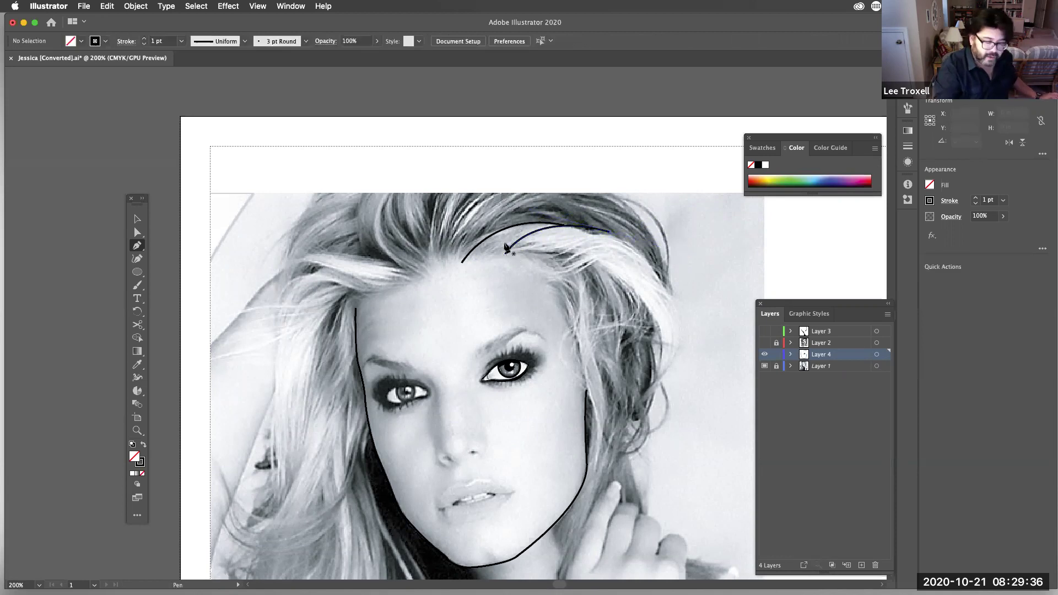
{"action": "left_click_drag", "start_coordinate": [478, 261], "coordinate": [524, 234]}
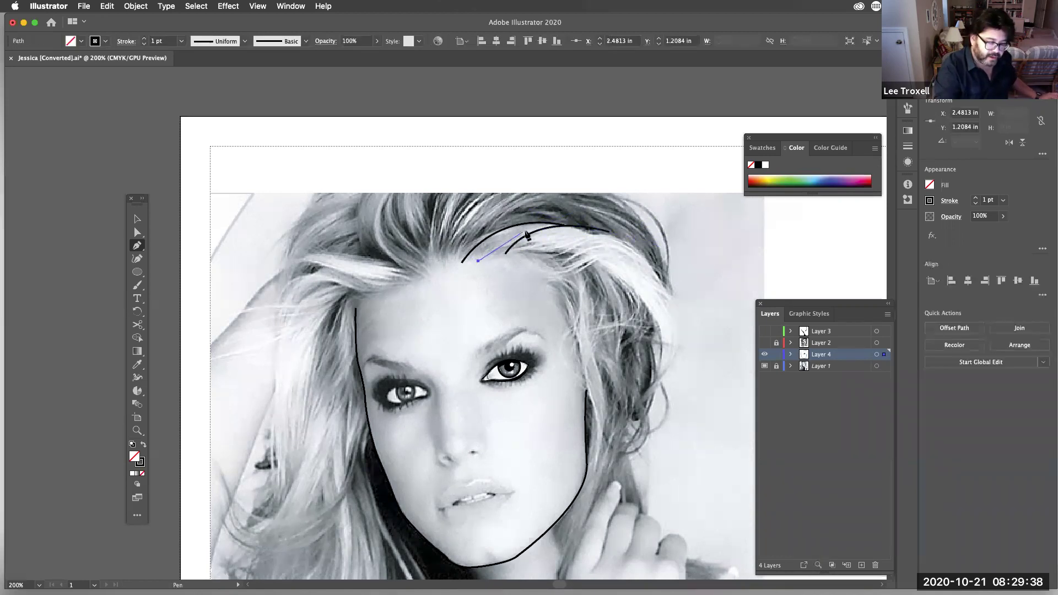
{"action": "left_click", "coordinate": [563, 224]}
{"action": "left_click", "coordinate": [552, 234], "text": "super"}
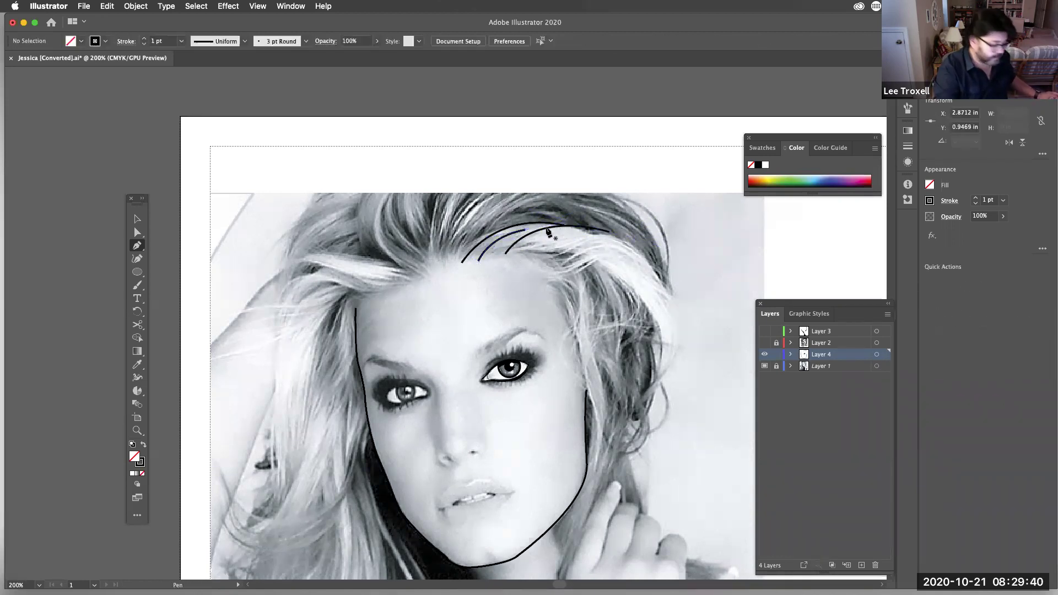
- Trace two strands rising above the head and two sweeping left over the forehead
{"action": "left_click", "coordinate": [434, 266]}
{"action": "left_click_drag", "start_coordinate": [442, 181], "coordinate": [472, 160]}
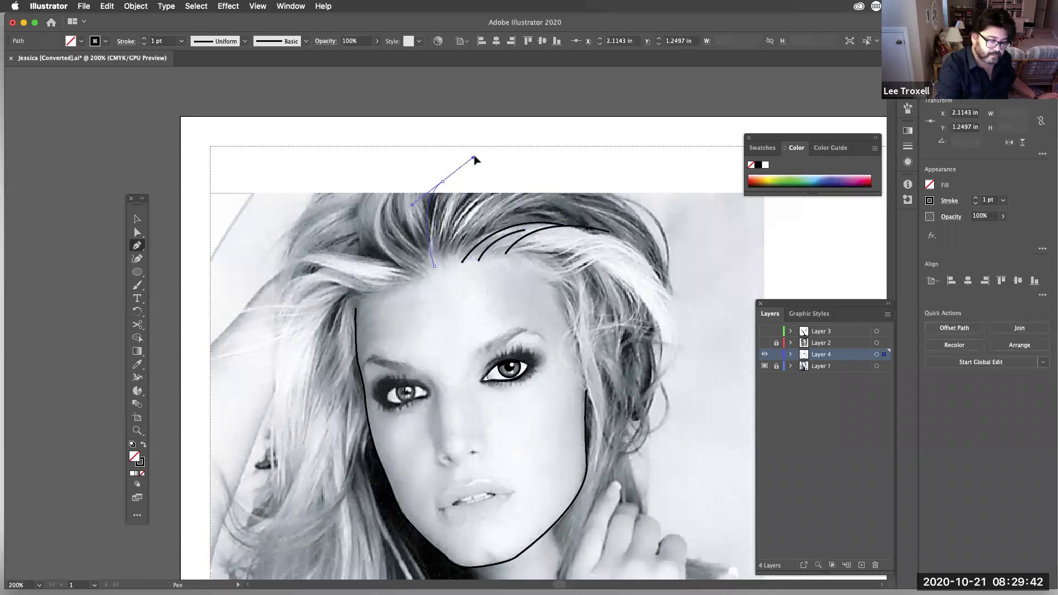
{"action": "left_click", "coordinate": [441, 215], "text": "super"}
{"action": "left_click", "coordinate": [420, 275]}
{"action": "left_click_drag", "start_coordinate": [386, 191], "coordinate": [426, 153]}
{"action": "left_click", "coordinate": [433, 147], "text": "super"}
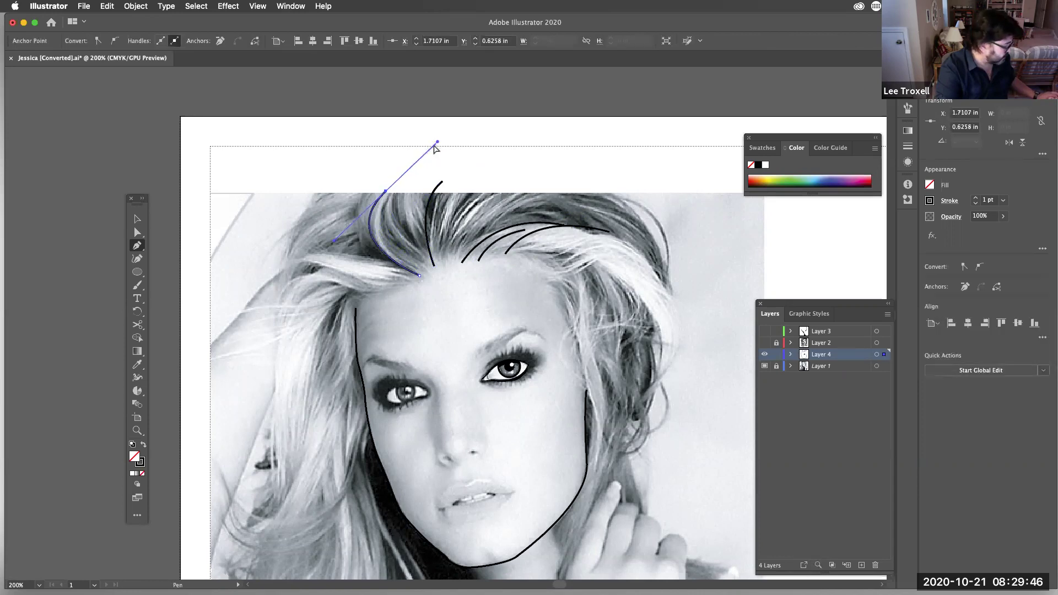
{"action": "left_click", "coordinate": [379, 289]}
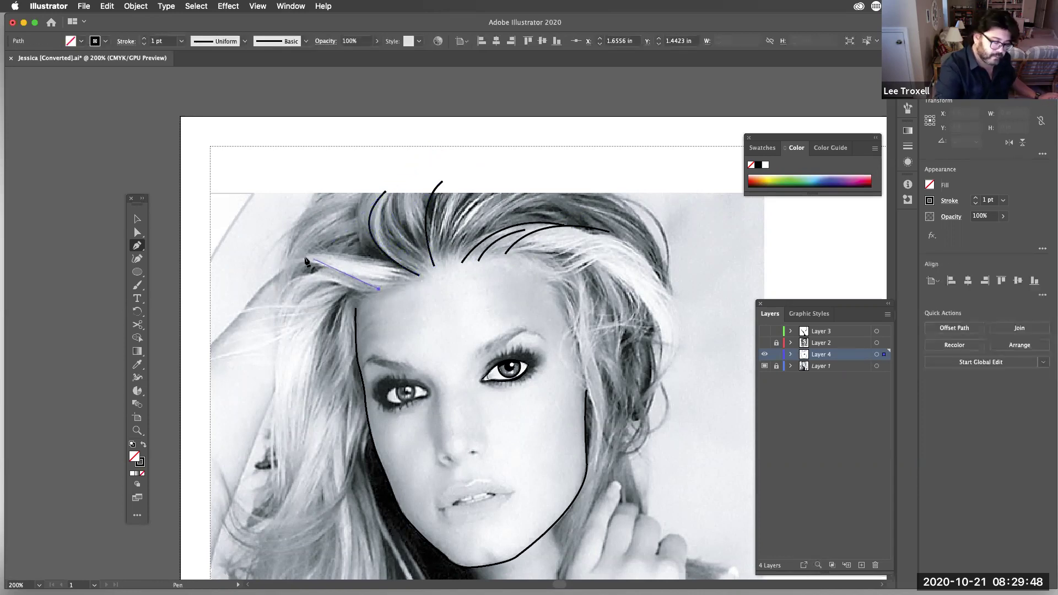
{"action": "left_click_drag", "start_coordinate": [302, 257], "coordinate": [319, 242]}
{"action": "left_click", "coordinate": [346, 226], "text": "super"}
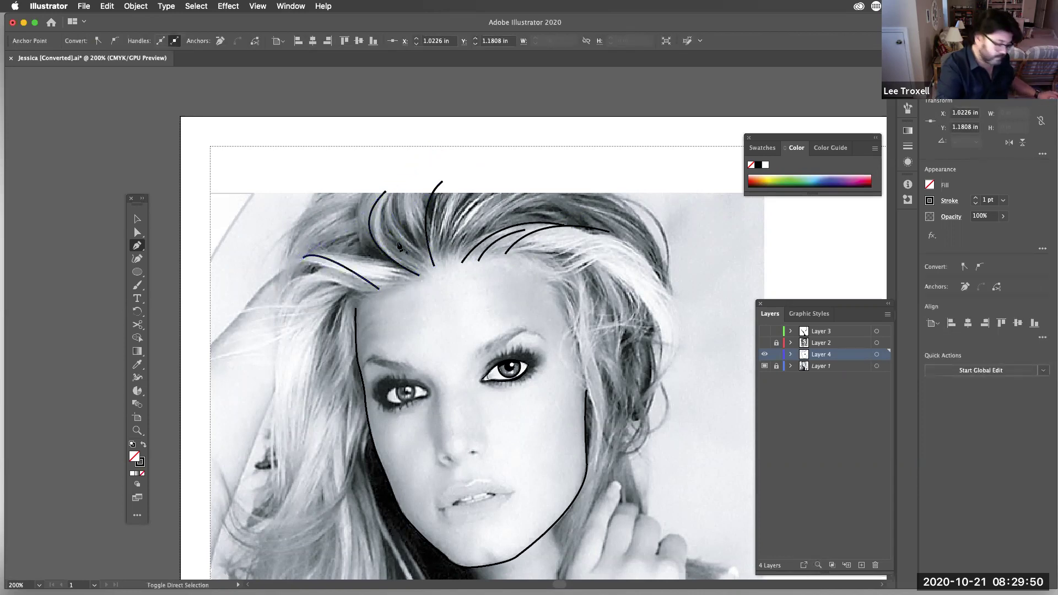
{"action": "left_click", "coordinate": [393, 262]}
{"action": "left_click_drag", "start_coordinate": [282, 302], "coordinate": [286, 291]}
{"action": "left_click", "coordinate": [372, 299], "text": "super"}
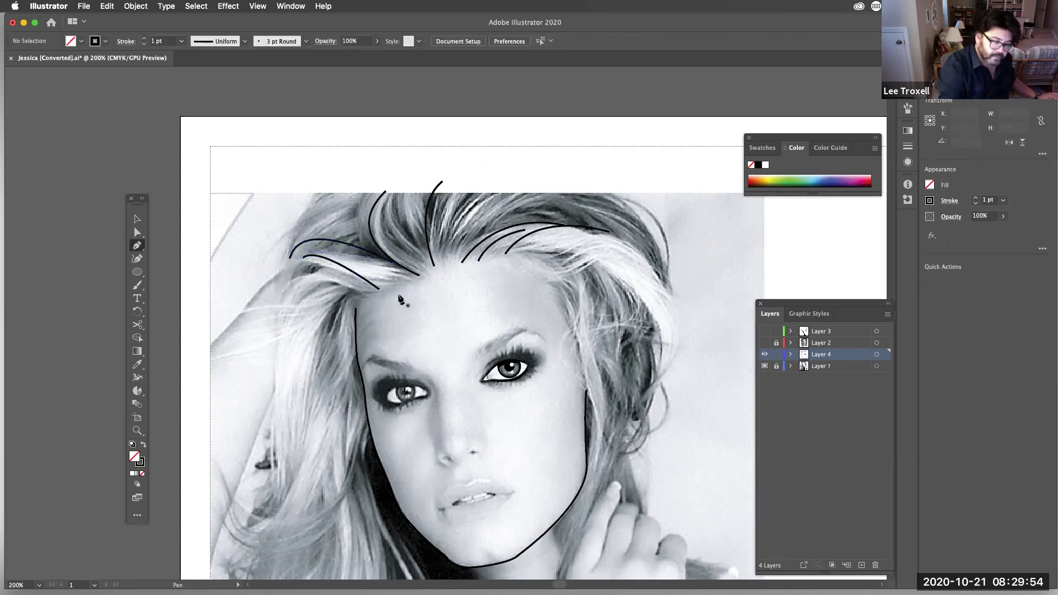
- Trace a long strand down the left side of the hair and a short strand by the left temple
{"action": "left_click", "coordinate": [405, 288]}
{"action": "left_click_drag", "start_coordinate": [303, 280], "coordinate": [284, 304]}
{"action": "left_click_drag", "start_coordinate": [274, 367], "coordinate": [281, 444]}
{"action": "left_click_drag", "start_coordinate": [285, 483], "coordinate": [278, 501]}
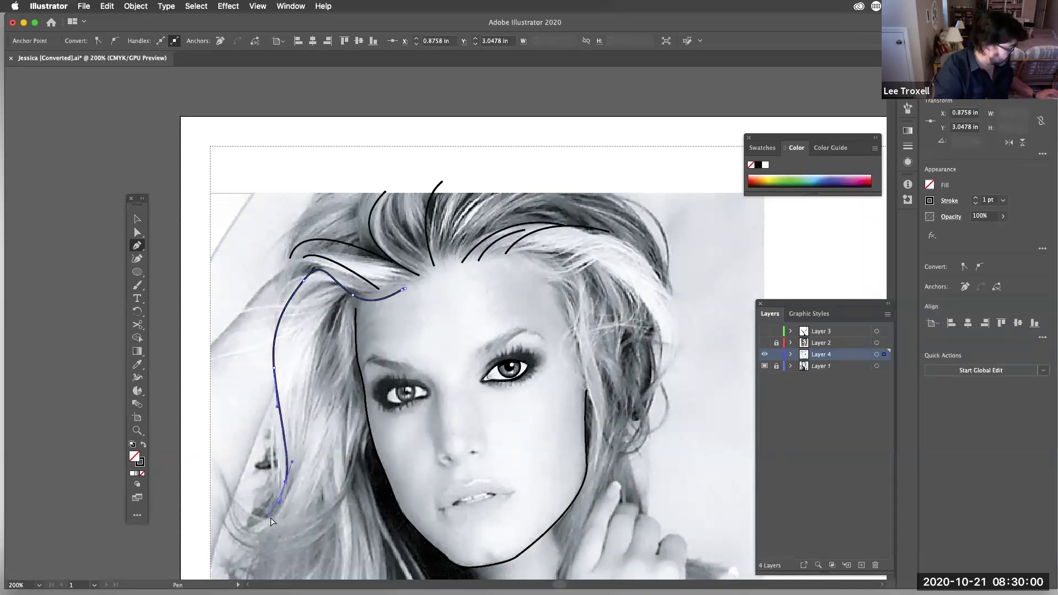
{"action": "key", "text": "Escape"}
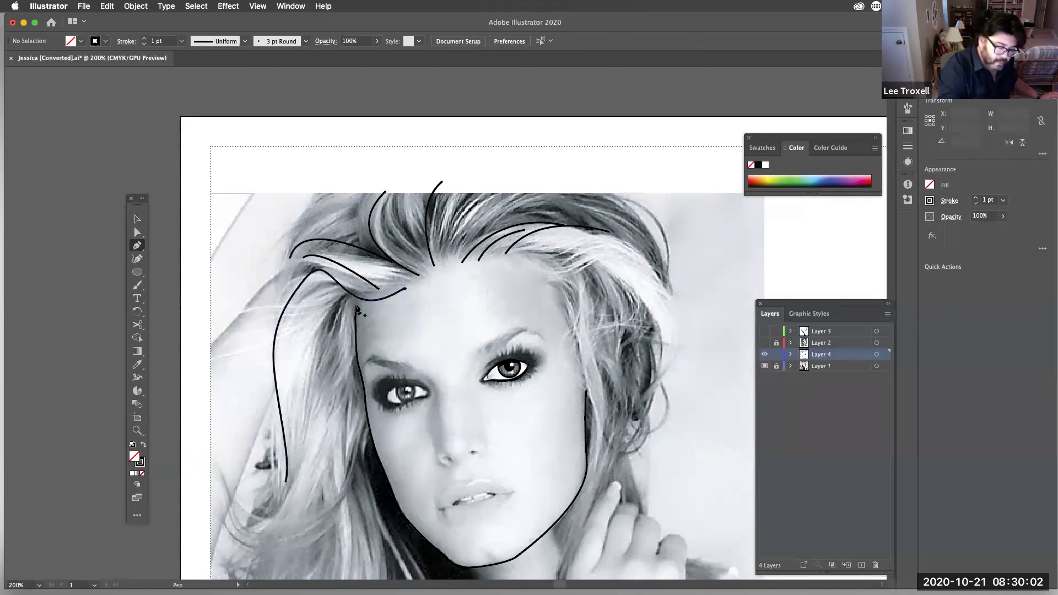
{"action": "left_click_drag", "start_coordinate": [345, 317], "coordinate": [338, 350]}
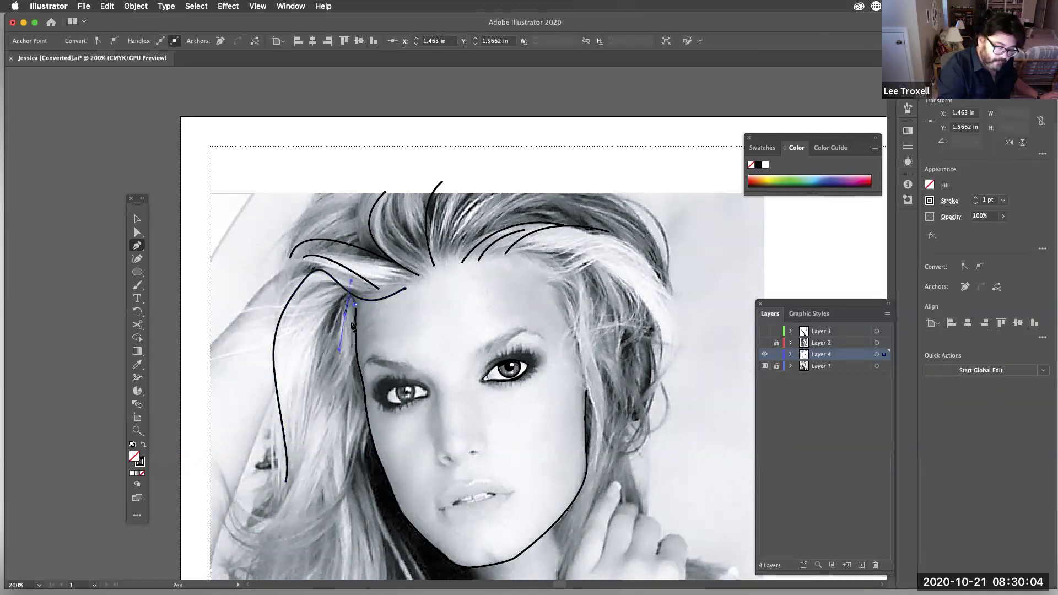
{"action": "key", "text": "cmd+z"}
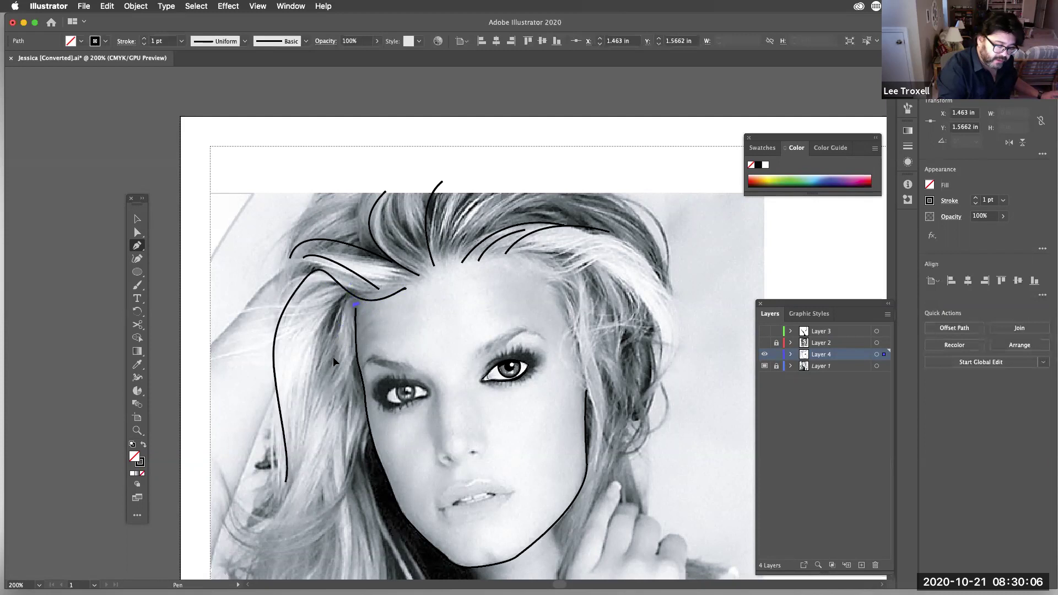
{"action": "left_click_drag", "start_coordinate": [333, 359], "coordinate": [349, 342]}
{"action": "mouse_move", "coordinate": [318, 413]}
{"action": "left_mouse_down"}
{"action": "mouse_move", "coordinate": [302, 425]}
{"action": "mouse_move", "coordinate": [306, 410]}
{"action": "left_mouse_up"}
{"action": "key", "text": "super+shift+a"}
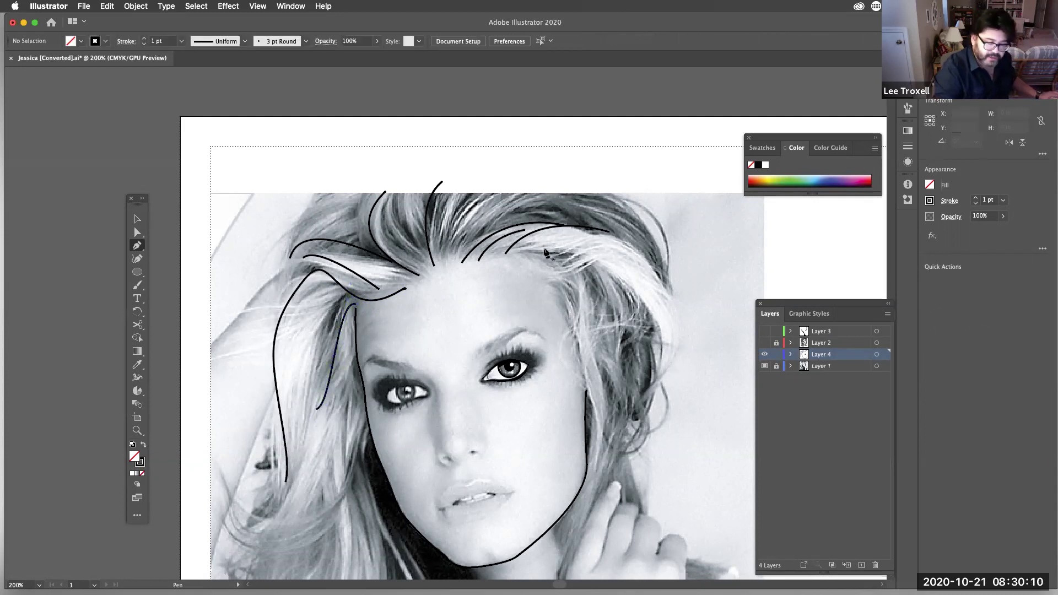
- Trace strands into the top hair, a line down the right side of the face, and one to the right edge
{"action": "left_click", "coordinate": [444, 258]}
{"action": "left_click", "coordinate": [487, 178]}
{"action": "key", "text": "super+shift+a"}
{"action": "left_click", "coordinate": [457, 254]}
{"action": "left_click_drag", "start_coordinate": [521, 189], "coordinate": [571, 175]}
{"action": "key", "text": "super+shift+a"}
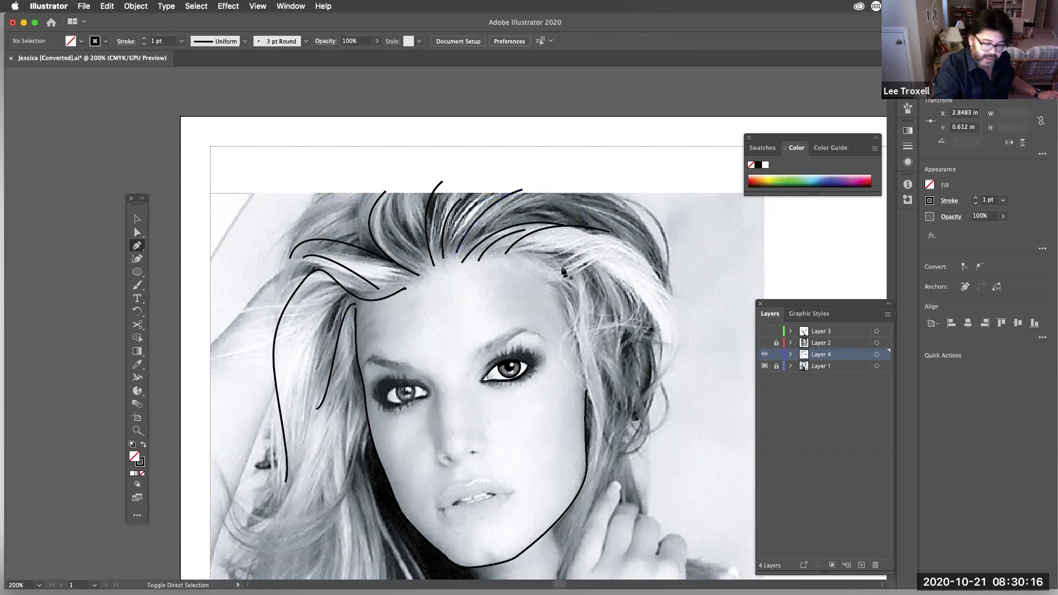
{"action": "left_click_drag", "start_coordinate": [544, 281], "coordinate": [578, 327]}
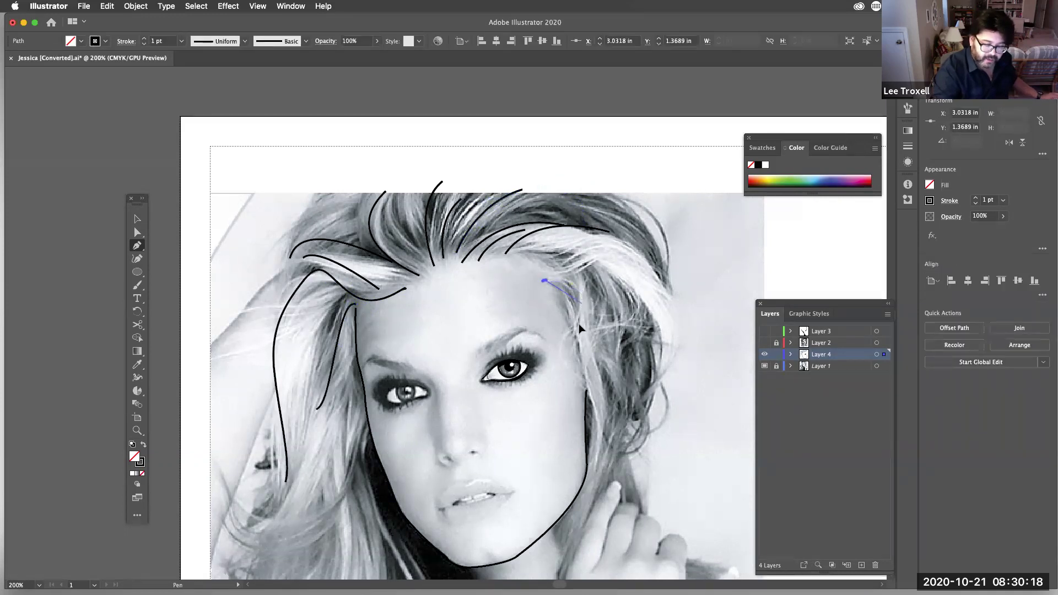
{"action": "left_click_drag", "start_coordinate": [566, 388], "coordinate": [611, 404]}
{"action": "key", "text": "super+shift+a"}
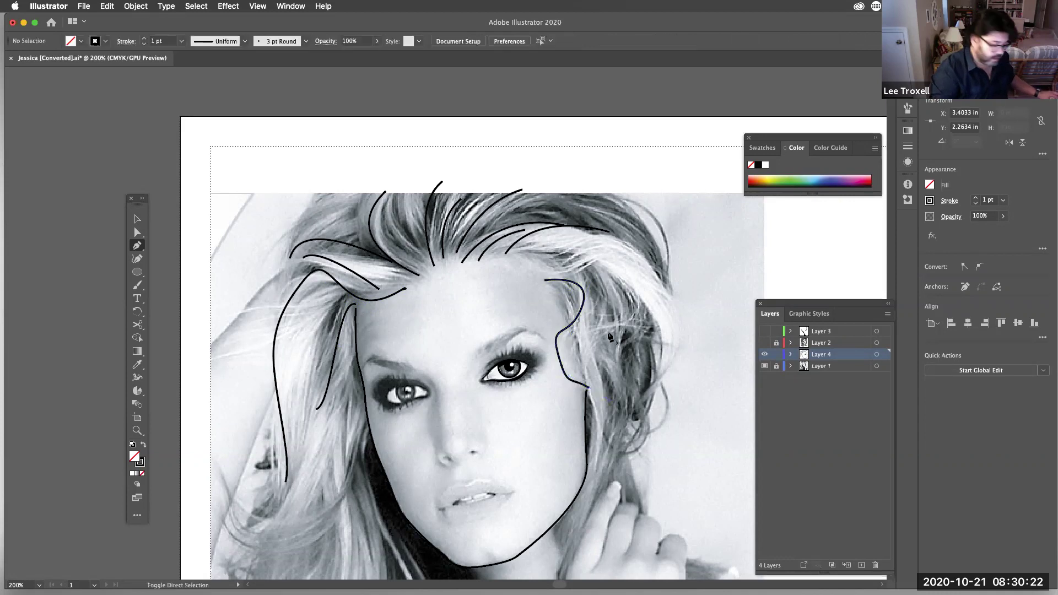
{"action": "left_click", "coordinate": [524, 260]}
{"action": "left_click_drag", "start_coordinate": [585, 270], "coordinate": [673, 292]}
{"action": "key", "text": "super+shift+a"}
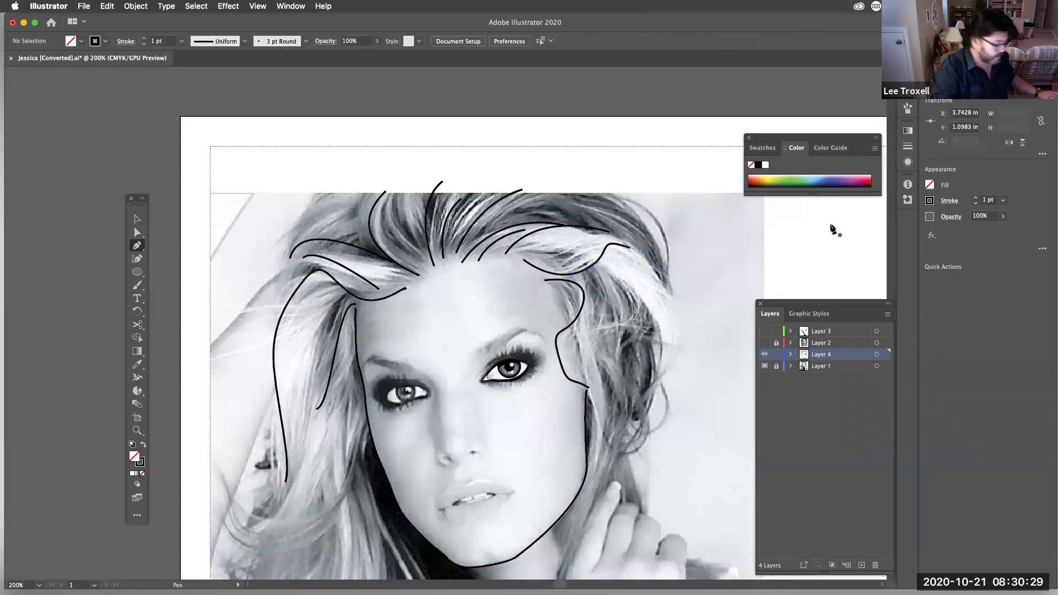
- Hide and lock the photo layer, give the hair strands a 0.5 pt stroke, and show the finished line art
{"action": "left_click", "coordinate": [765, 366]}
{"action": "left_click", "coordinate": [777, 366]}
{"action": "left_click", "coordinate": [143, 220]}
{"action": "mouse_move", "coordinate": [252, 189]}
{"action": "left_mouse_down"}
{"action": "mouse_move", "coordinate": [464, 261]}
{"action": "mouse_move", "coordinate": [593, 258]}
{"action": "mouse_move", "coordinate": [605, 269]}
{"action": "left_mouse_up"}
{"action": "left_click", "coordinate": [976, 203]}
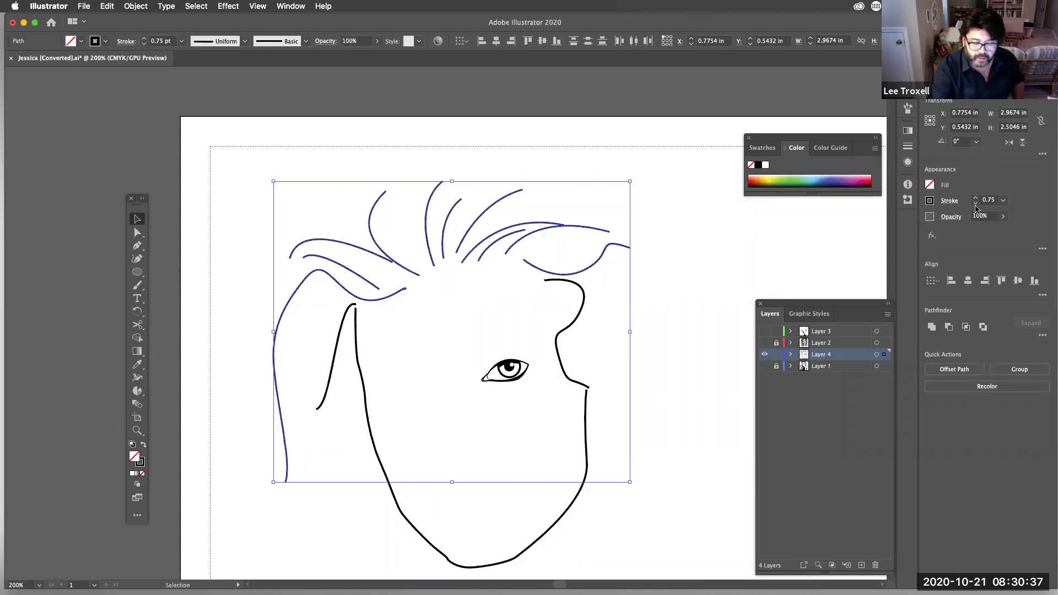
{"action": "left_click", "coordinate": [329, 375]}
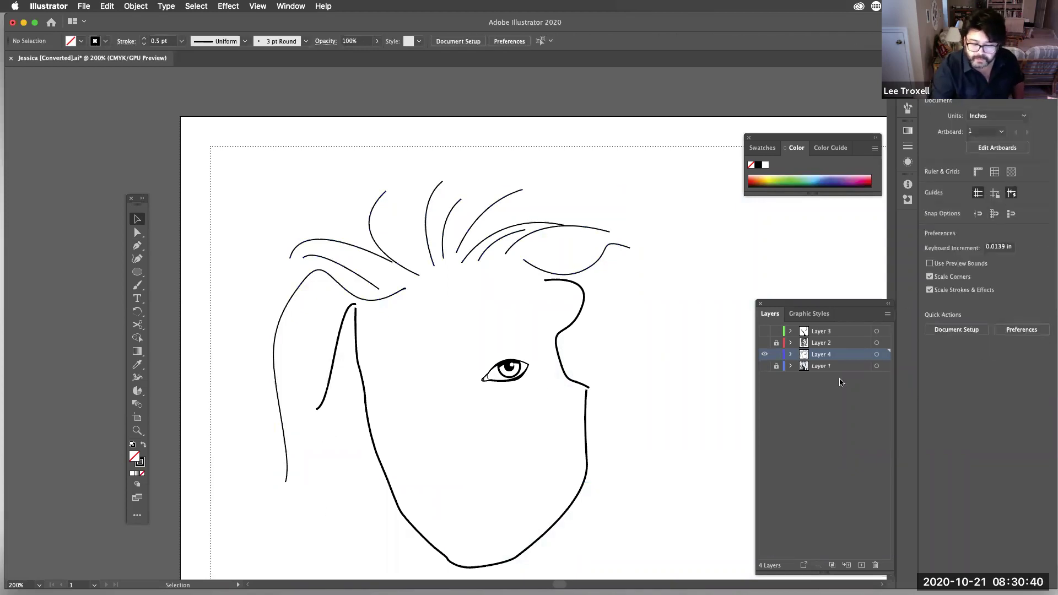
{"action": "left_click", "coordinate": [764, 366]}
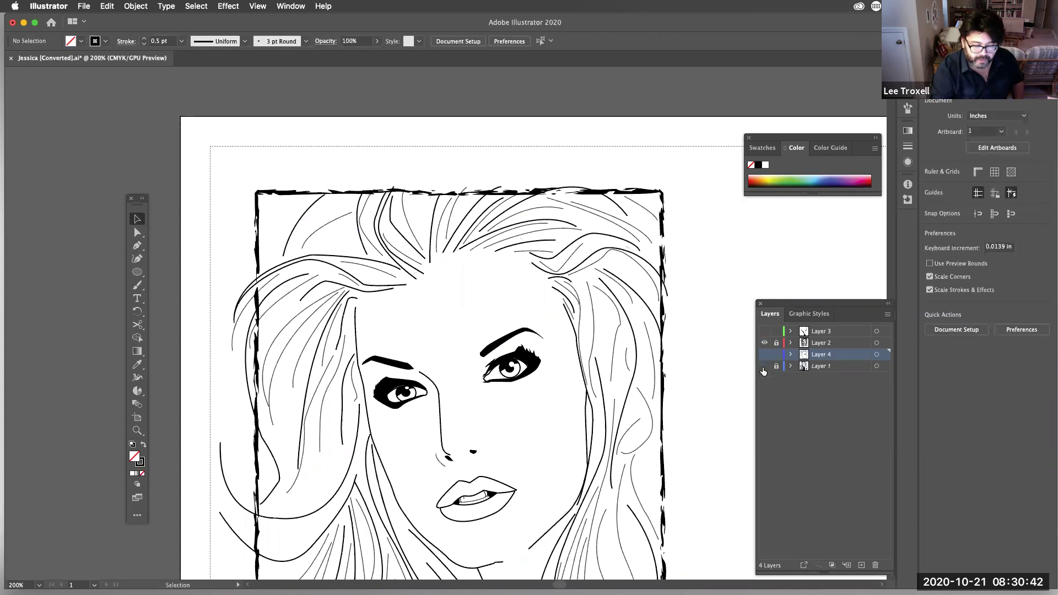